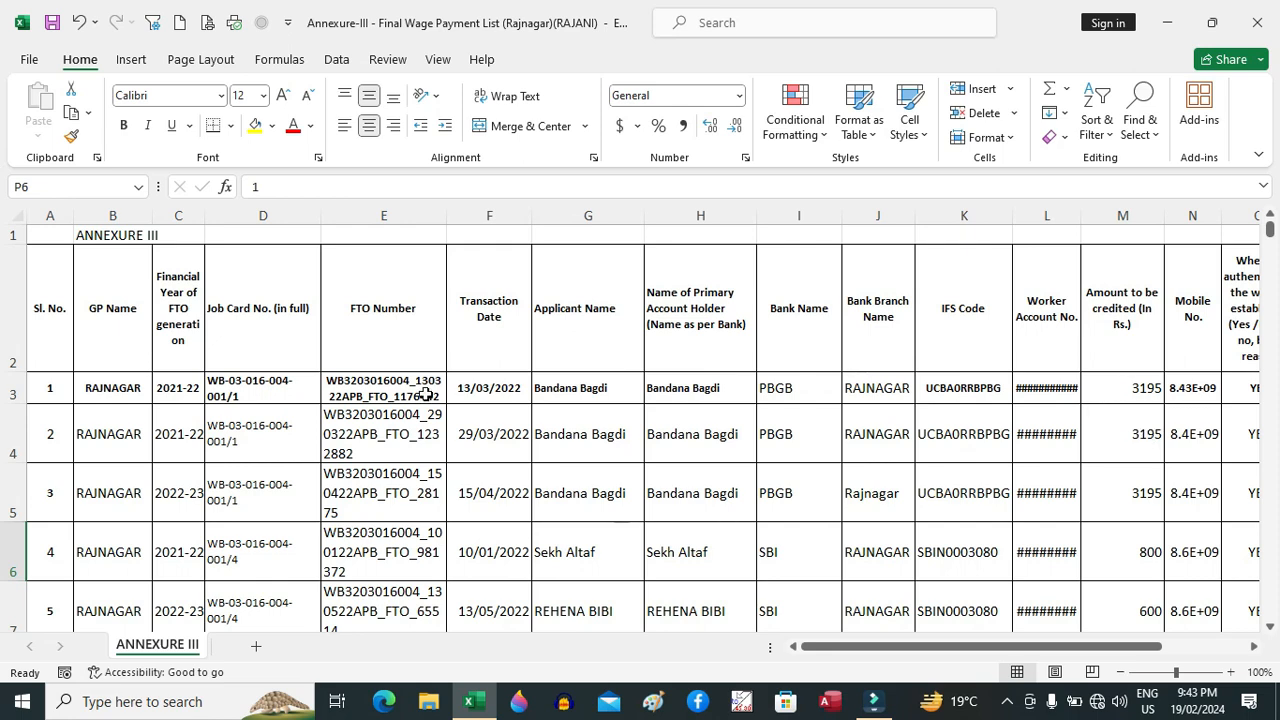
Delete row 1, which holds the ANNEXURE III title above the table headers
click(14, 236)
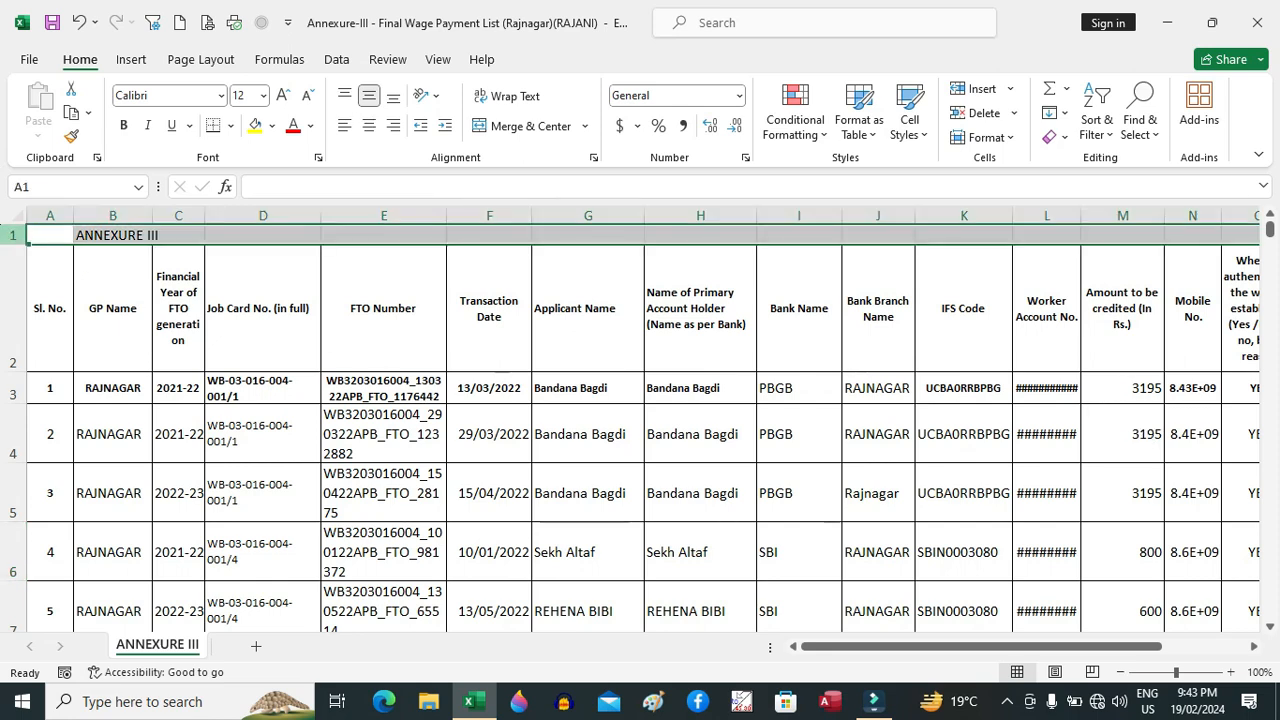
right_click(16, 238)
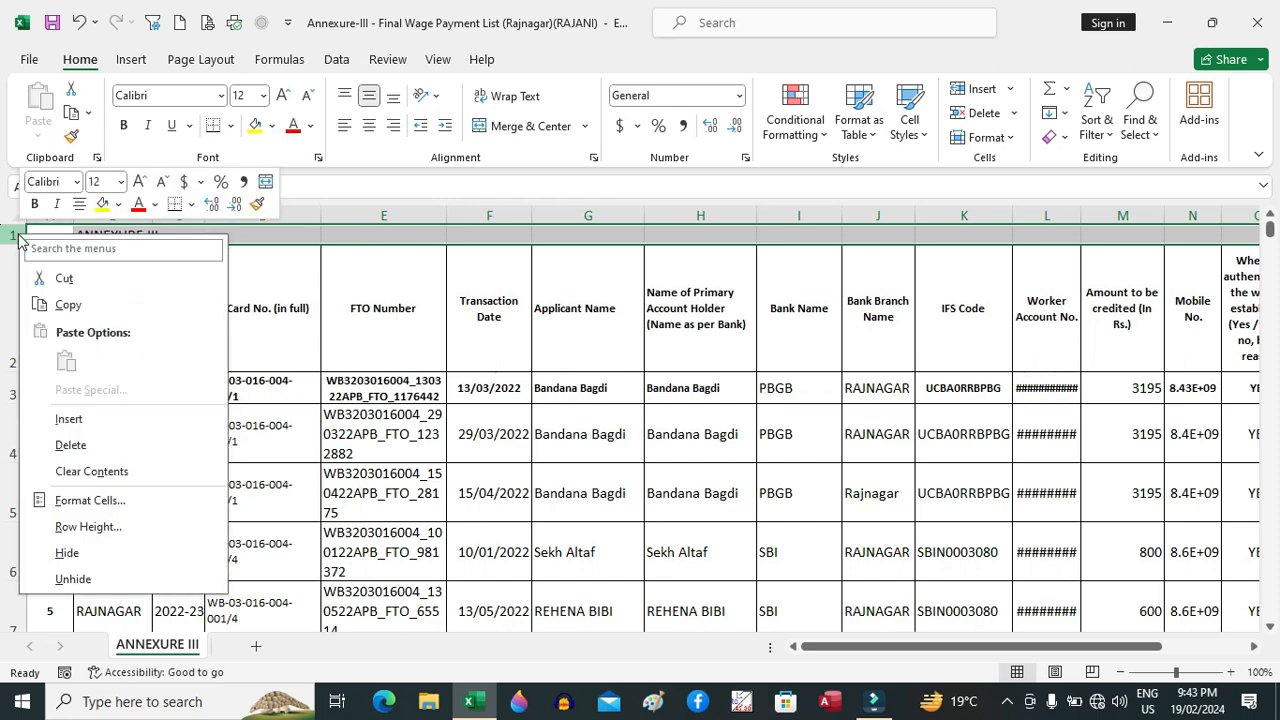
click(98, 445)
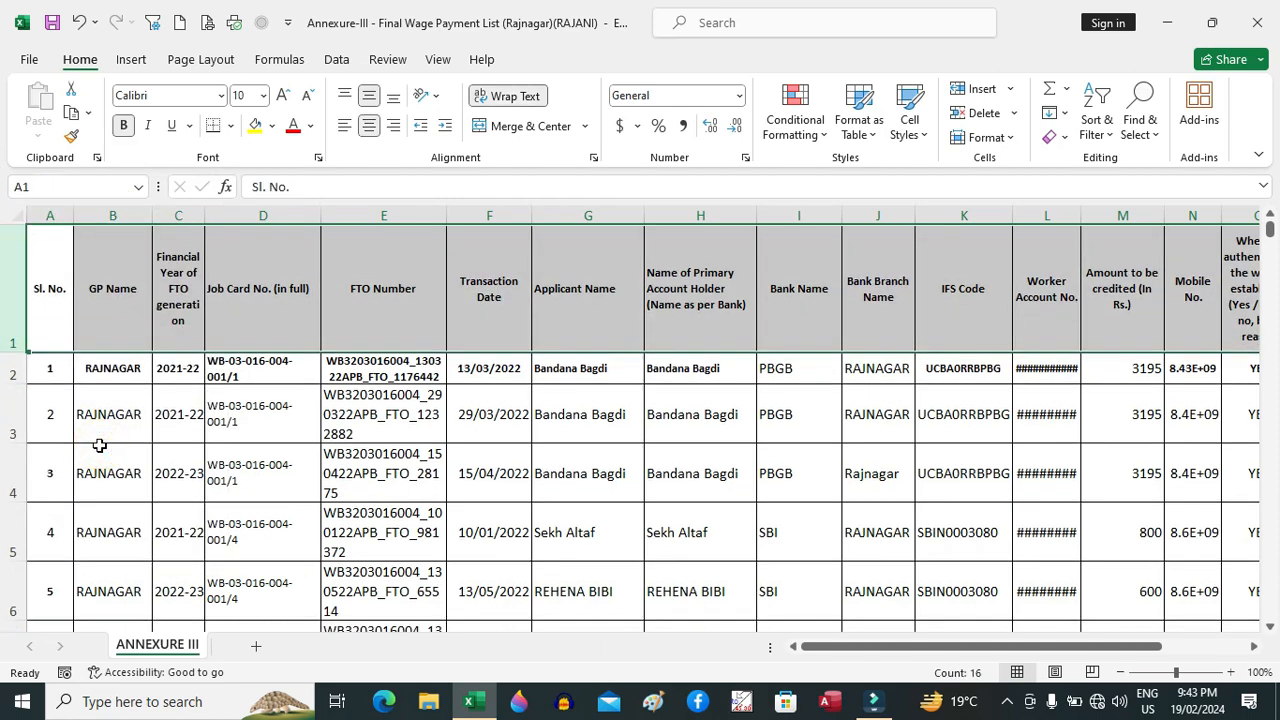
Insert a column before FTO Number and head it JC AND ACCOUNT HOLDER NAME
click(382, 214)
right_click(382, 214)
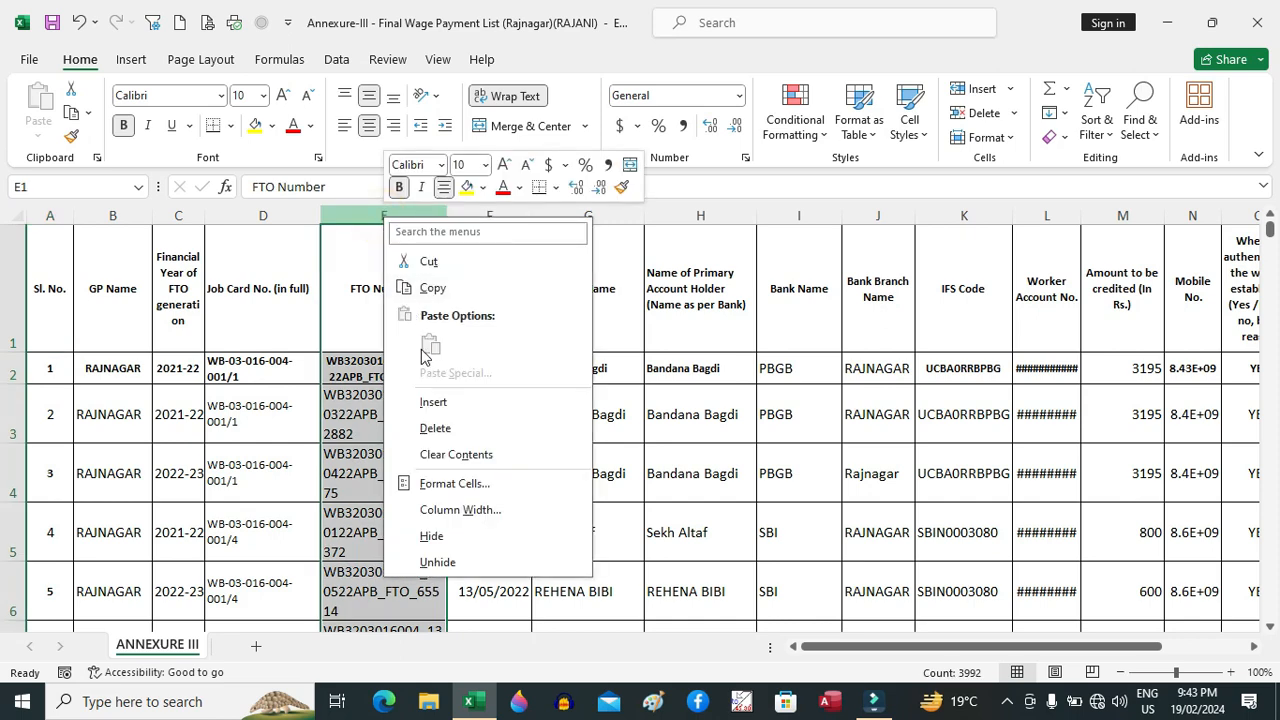
click(435, 403)
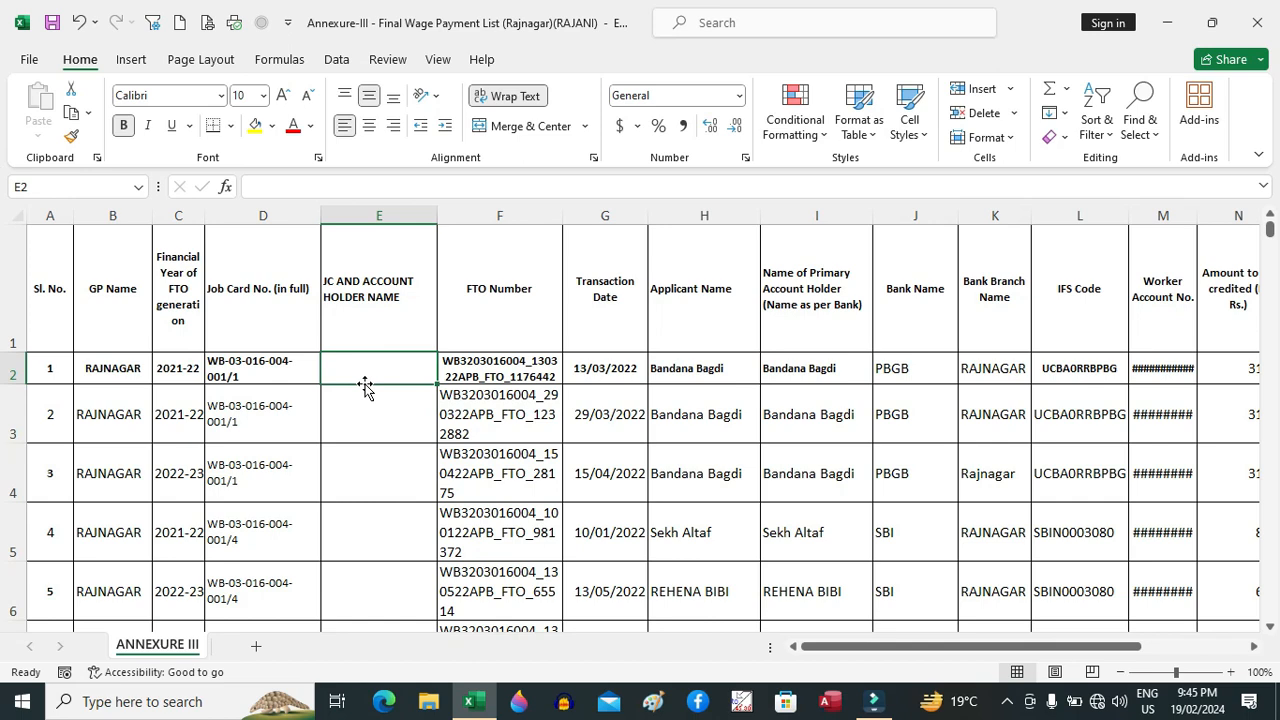
Enter the formula =D2&"_"&I2 in E2 to join the job card number with the primary account holder's name
text(=)
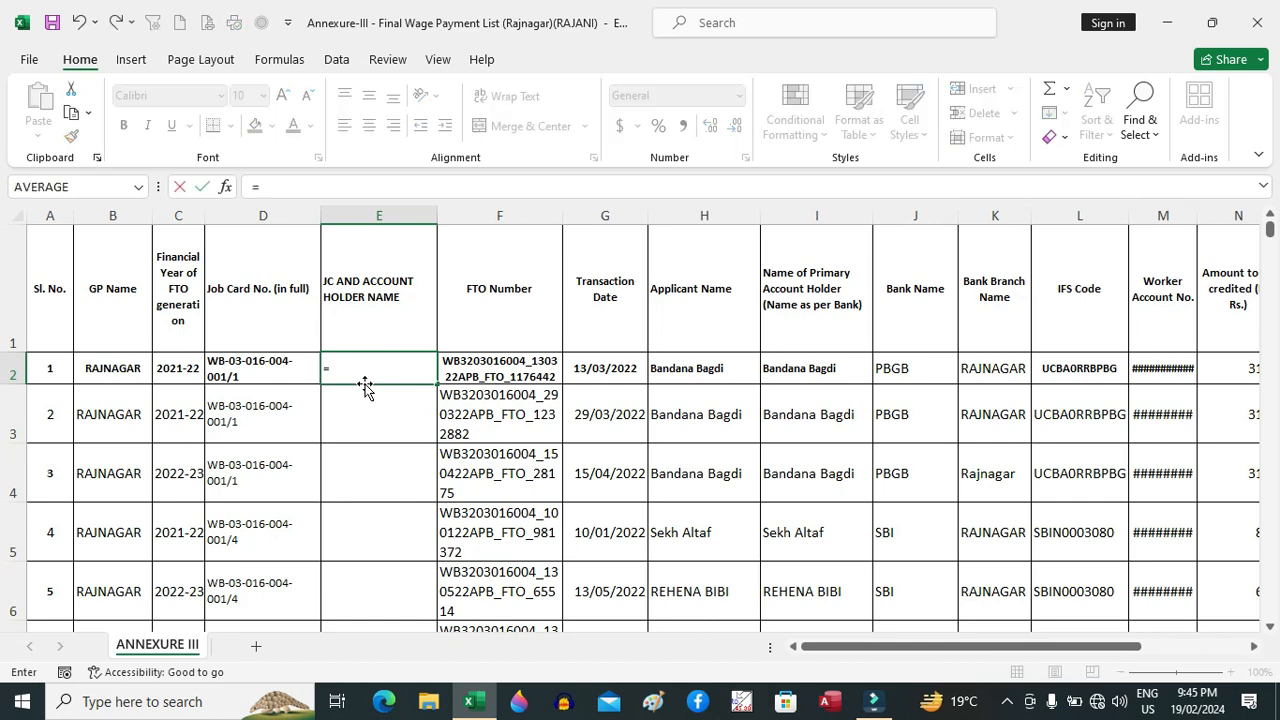
click(265, 365)
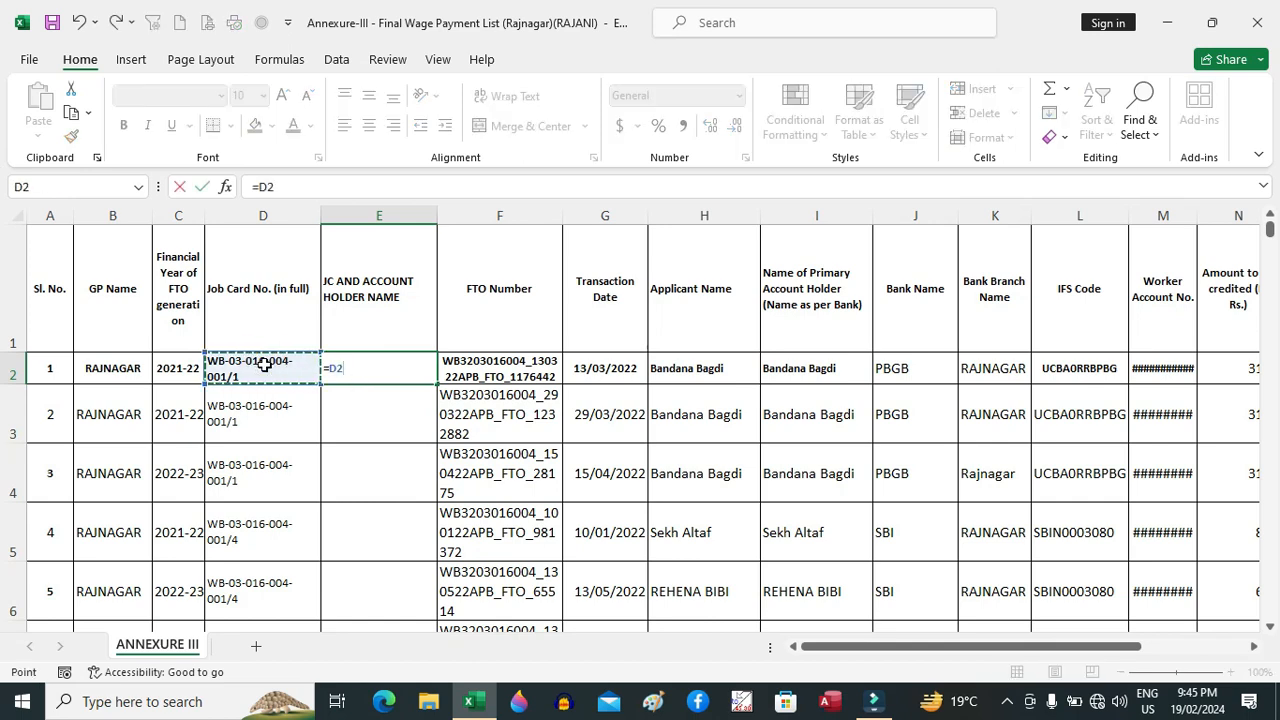
text(&"_)
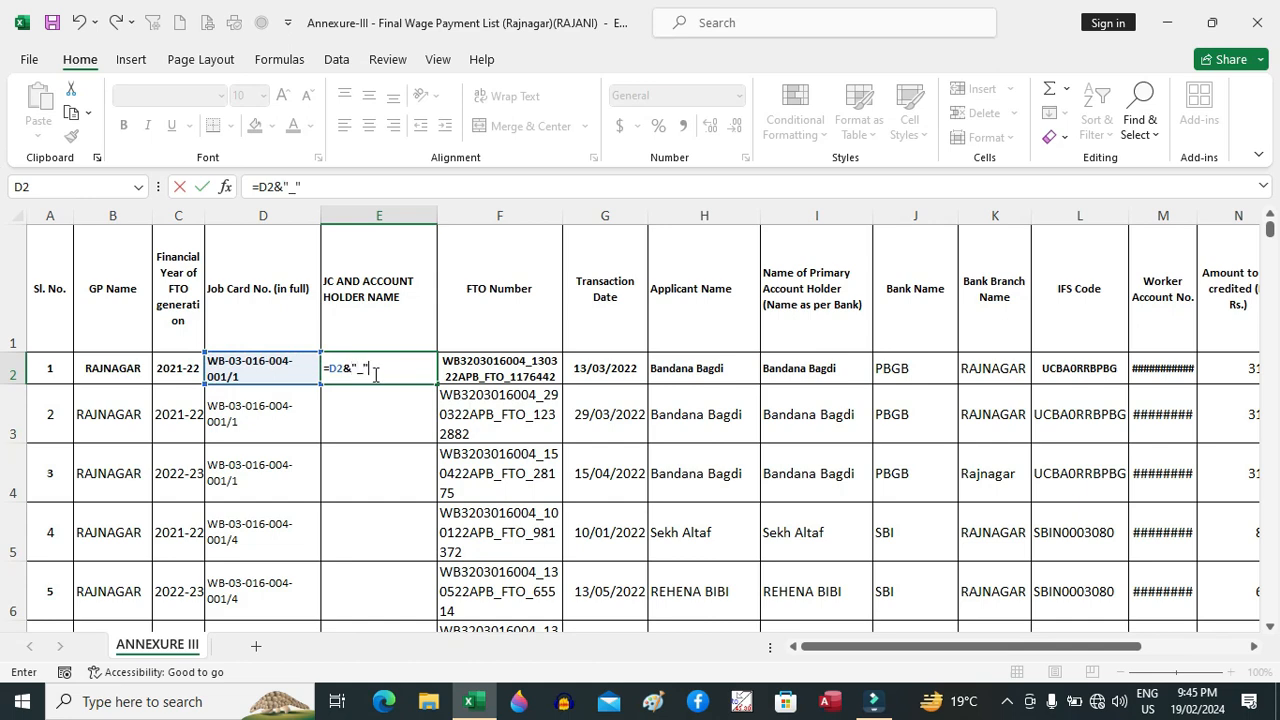
click(345, 182)
text(&)
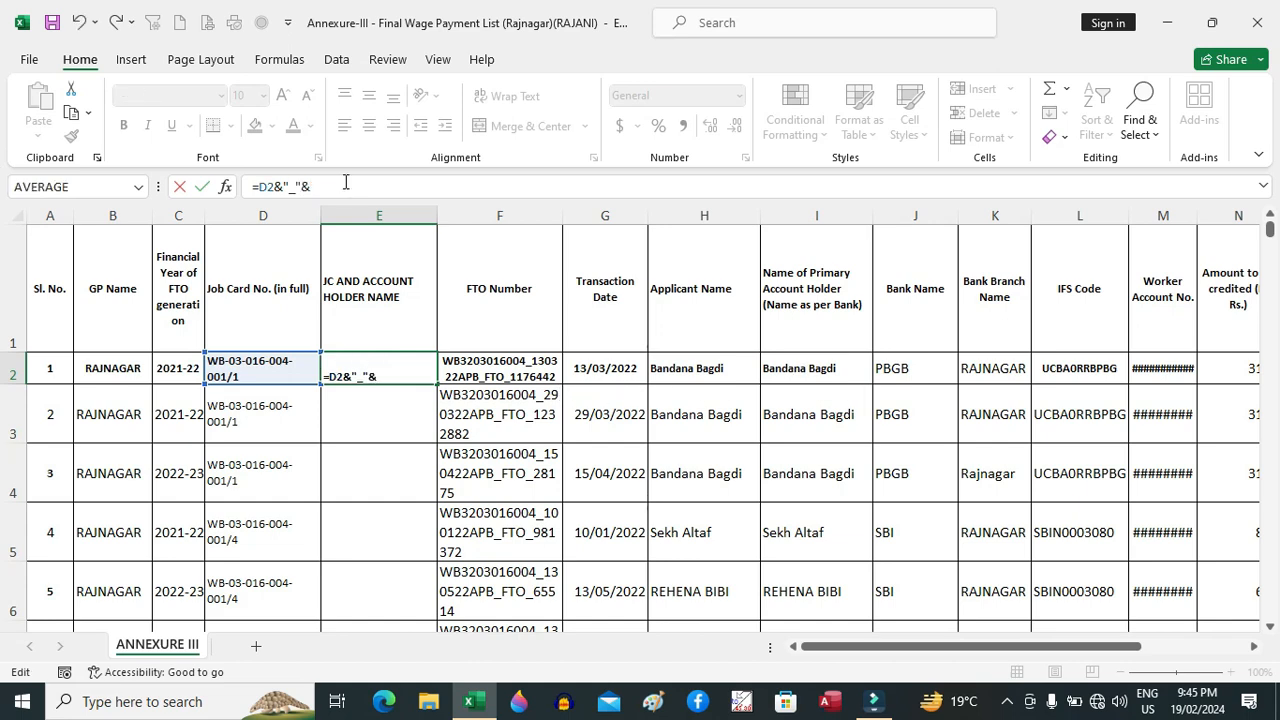
click(820, 367)
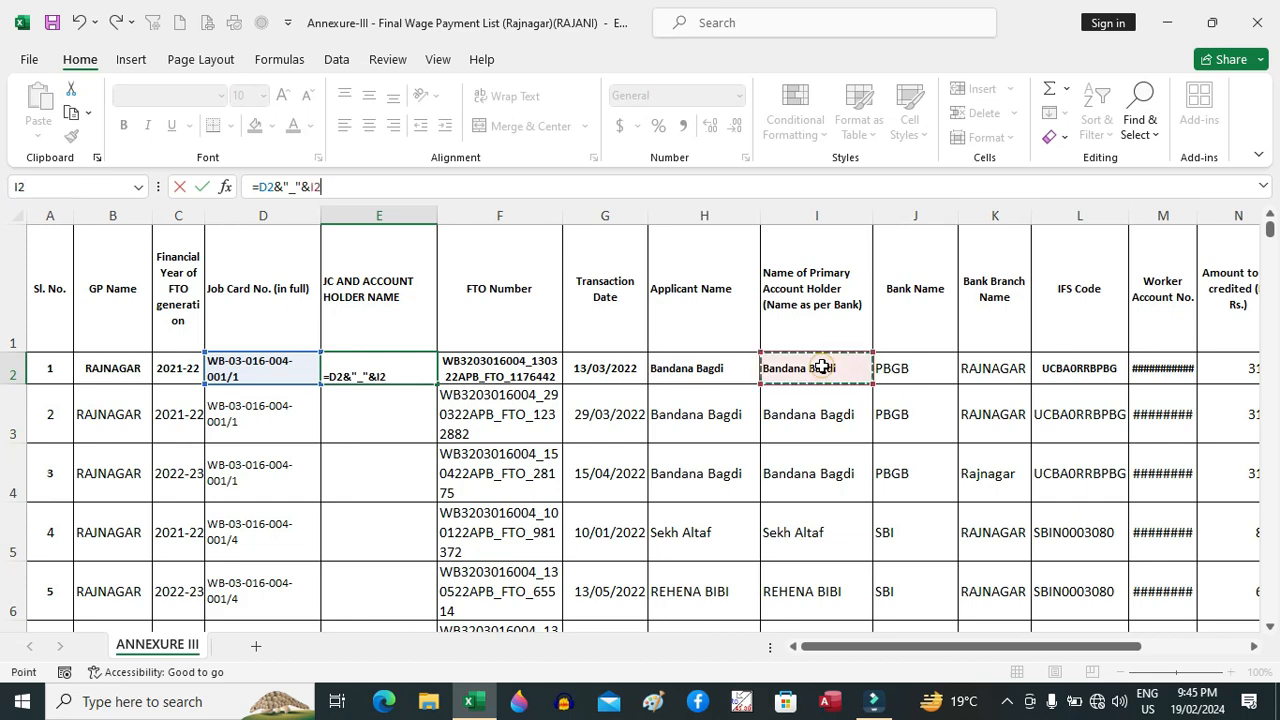
key(Return)
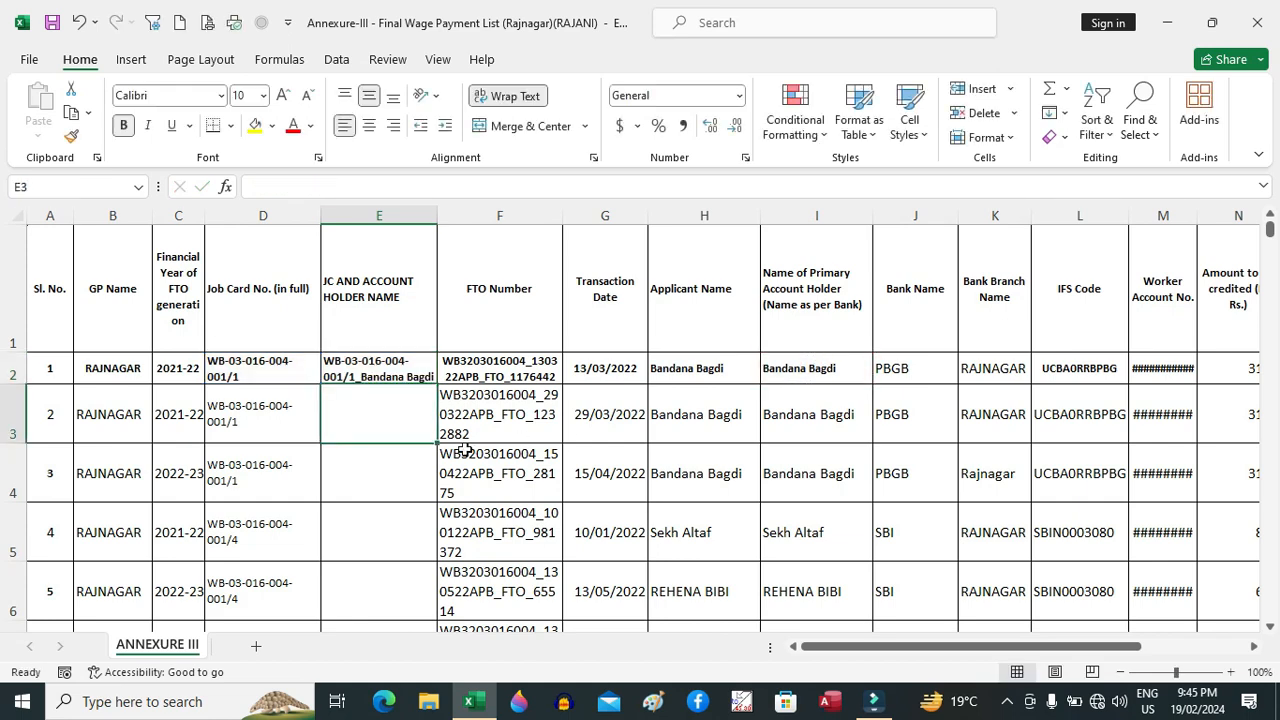
Fill the E2 formula down the rest of the column and save the workbook
click(370, 367)
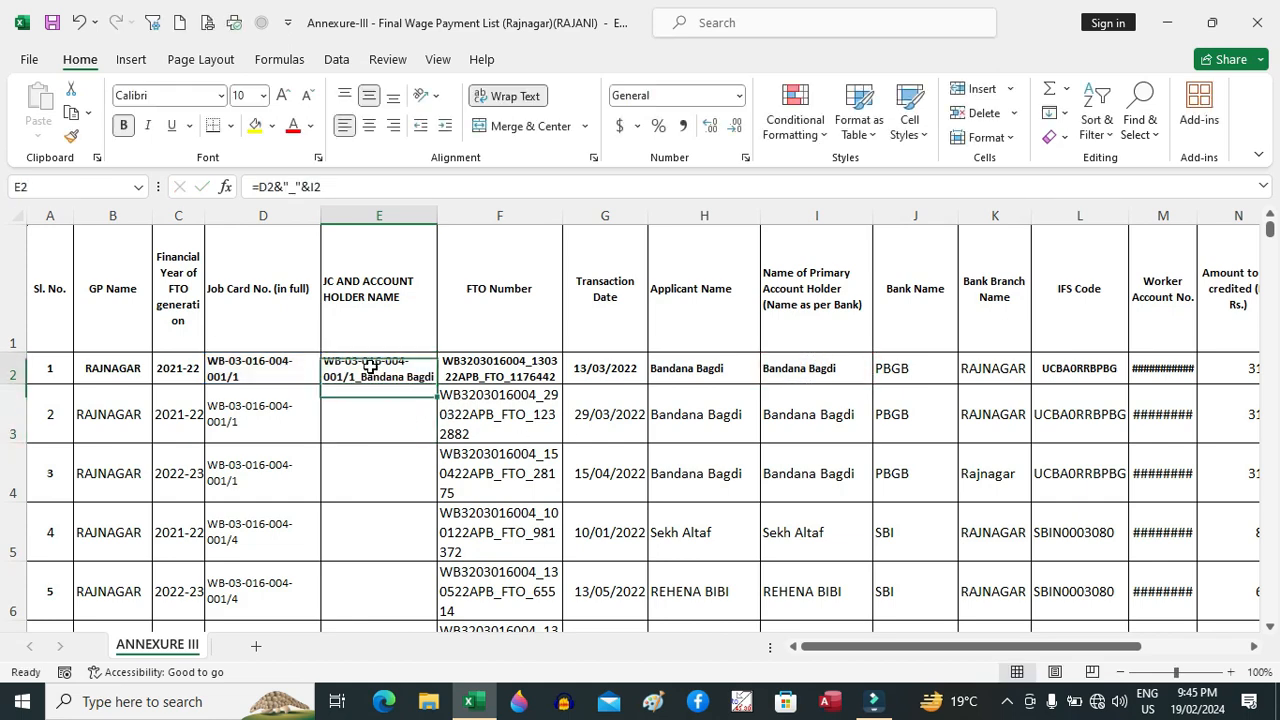
double_click(437, 384)
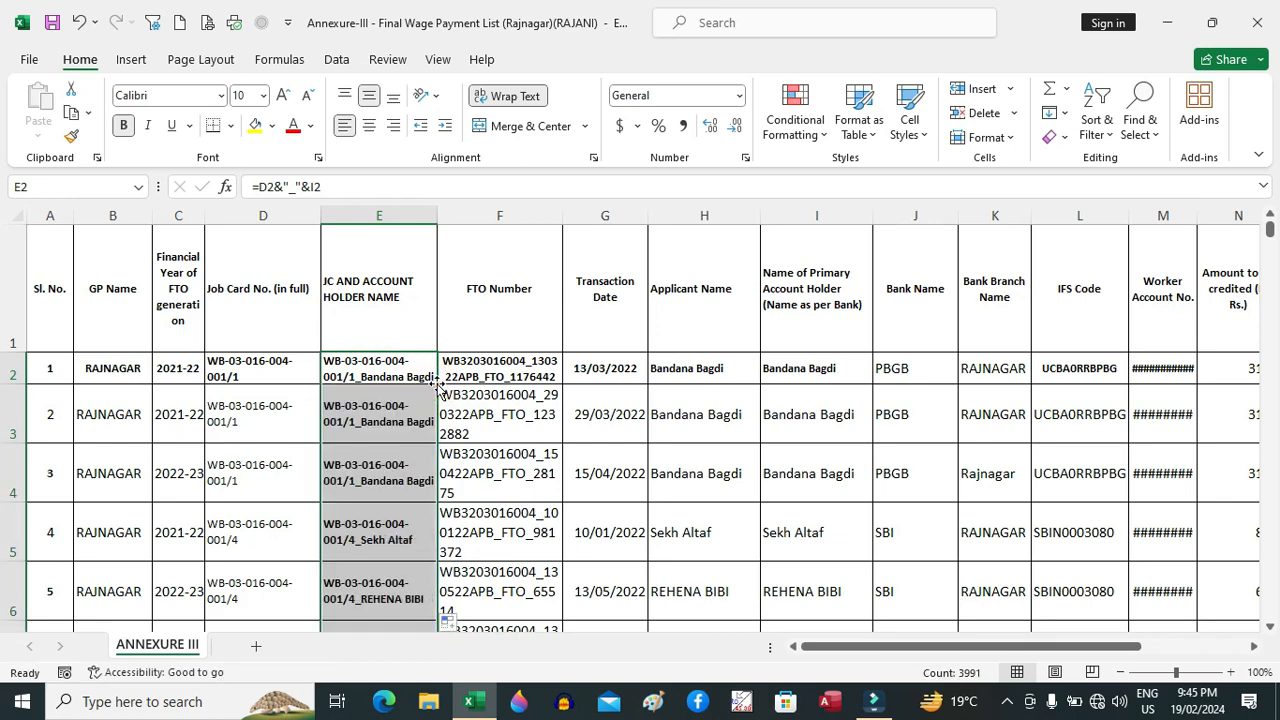
click(50, 21)
Create a PivotTable on a new worksheet from the whole ANNEXURE III data range, A1:Q3992
click(155, 320)
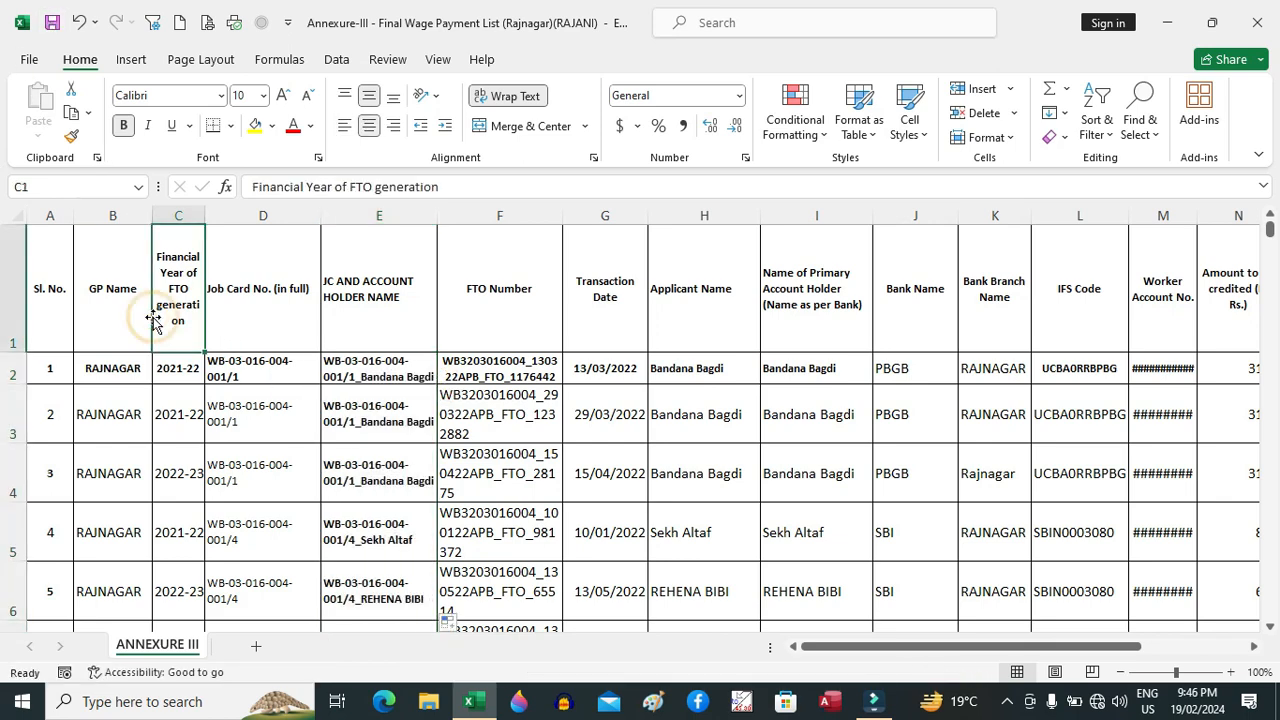
key(ctrl+shift+End)
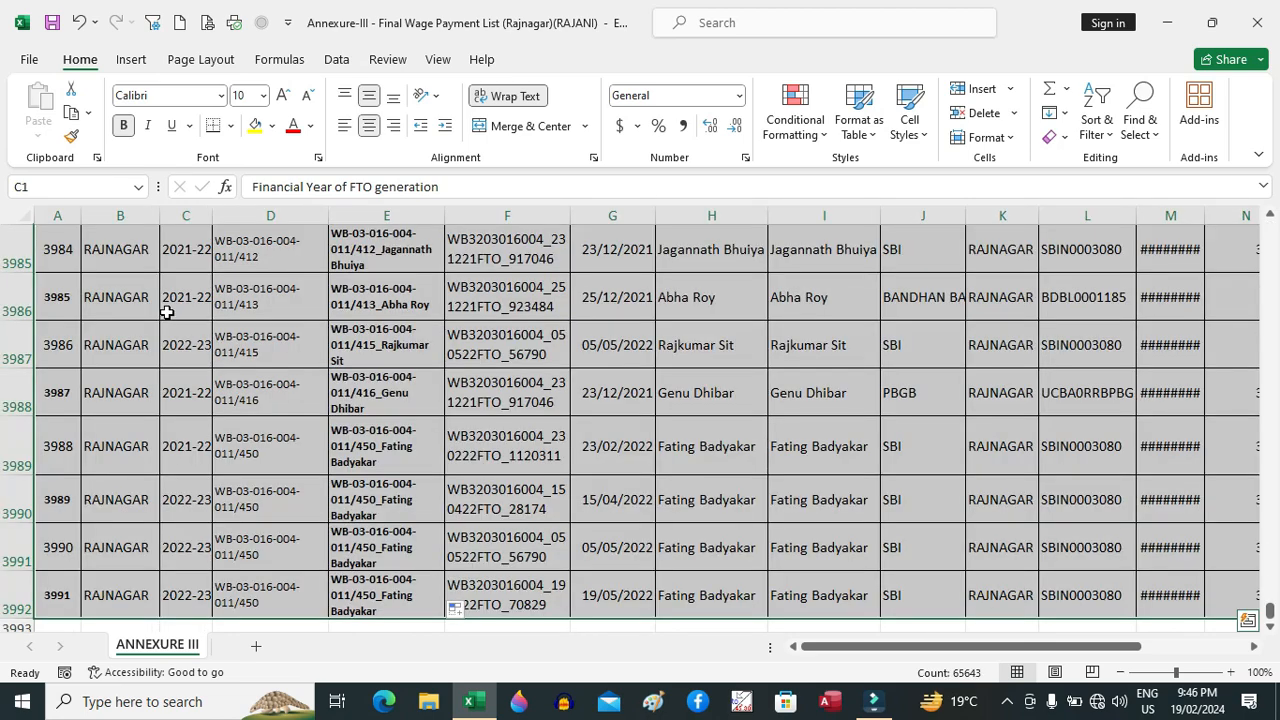
click(131, 59)
click(45, 105)
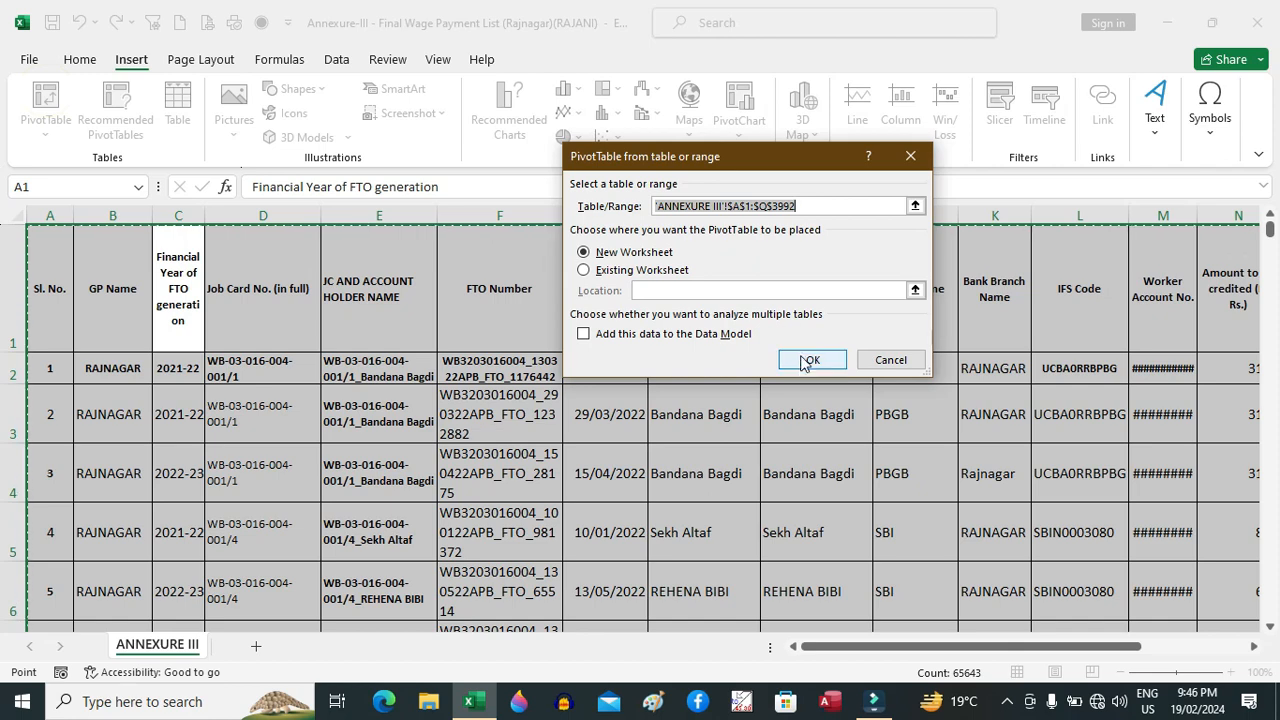
click(811, 362)
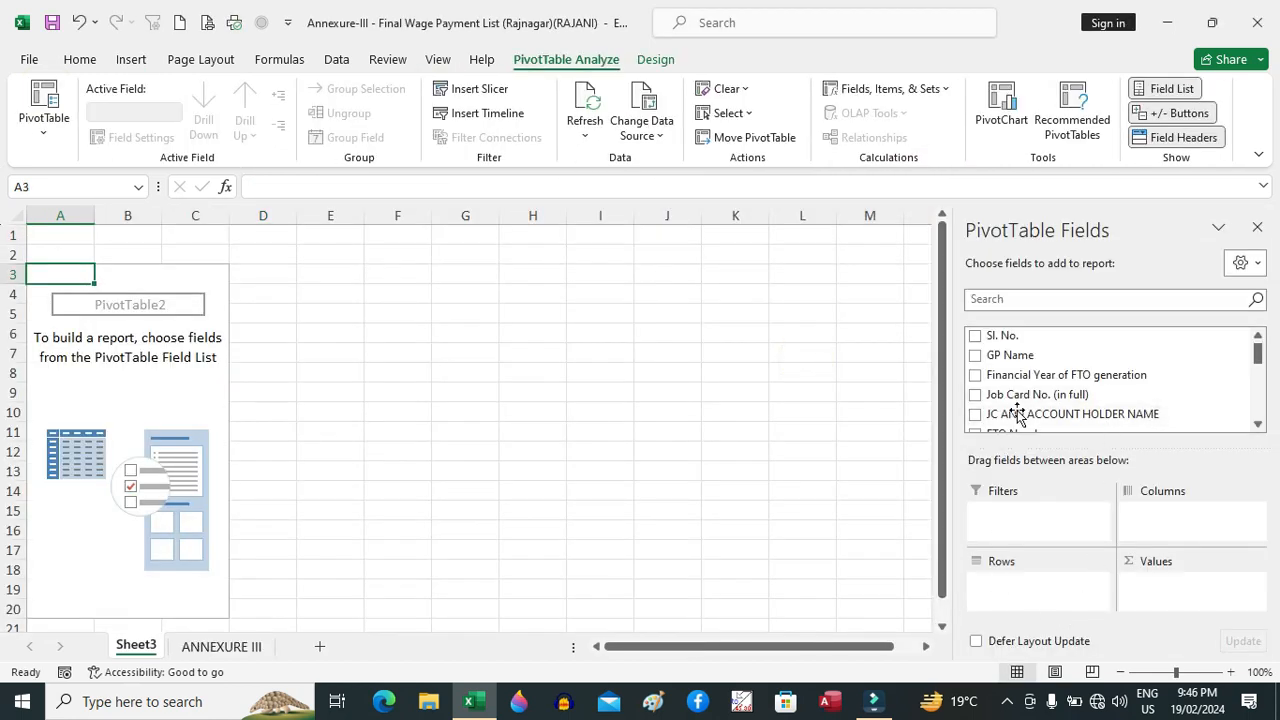
Set JC AND ACCOUNT HOLDER NAME as the PivotTable's row field and sum Amount to be credited (In Rs.) as its value
drag(1038, 422, 1025, 578)
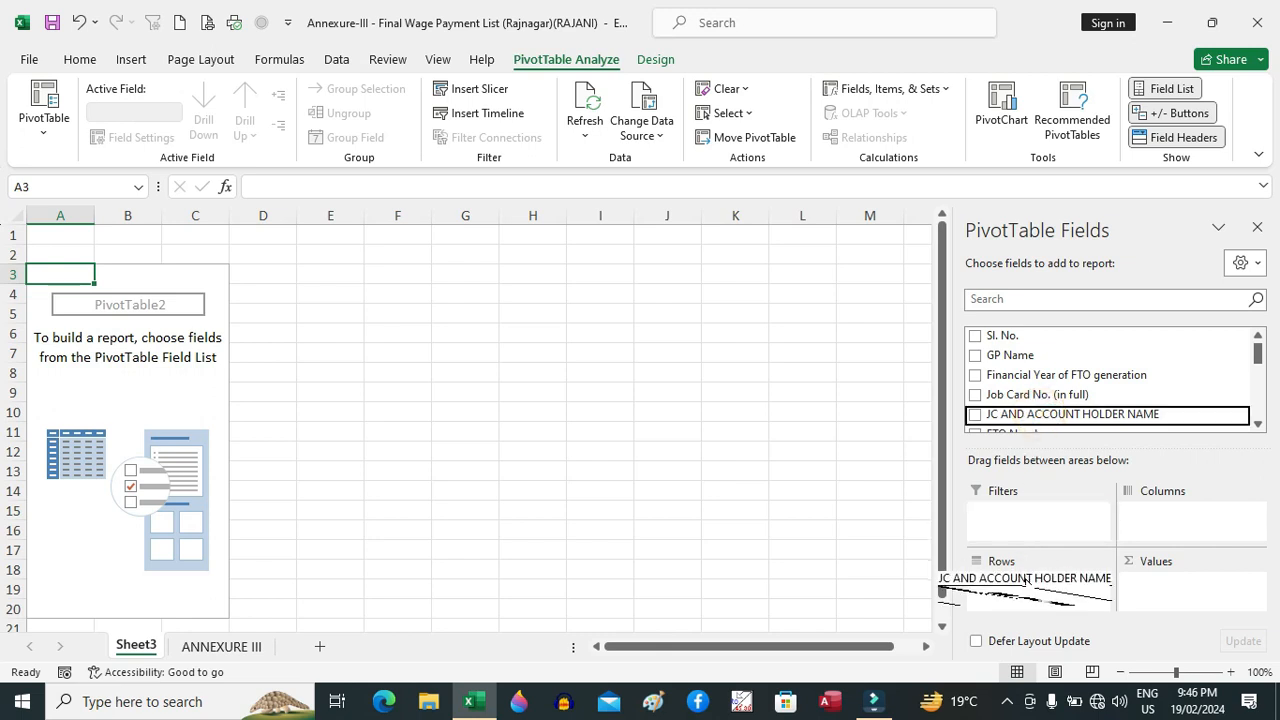
drag(1025, 578, 1024, 576)
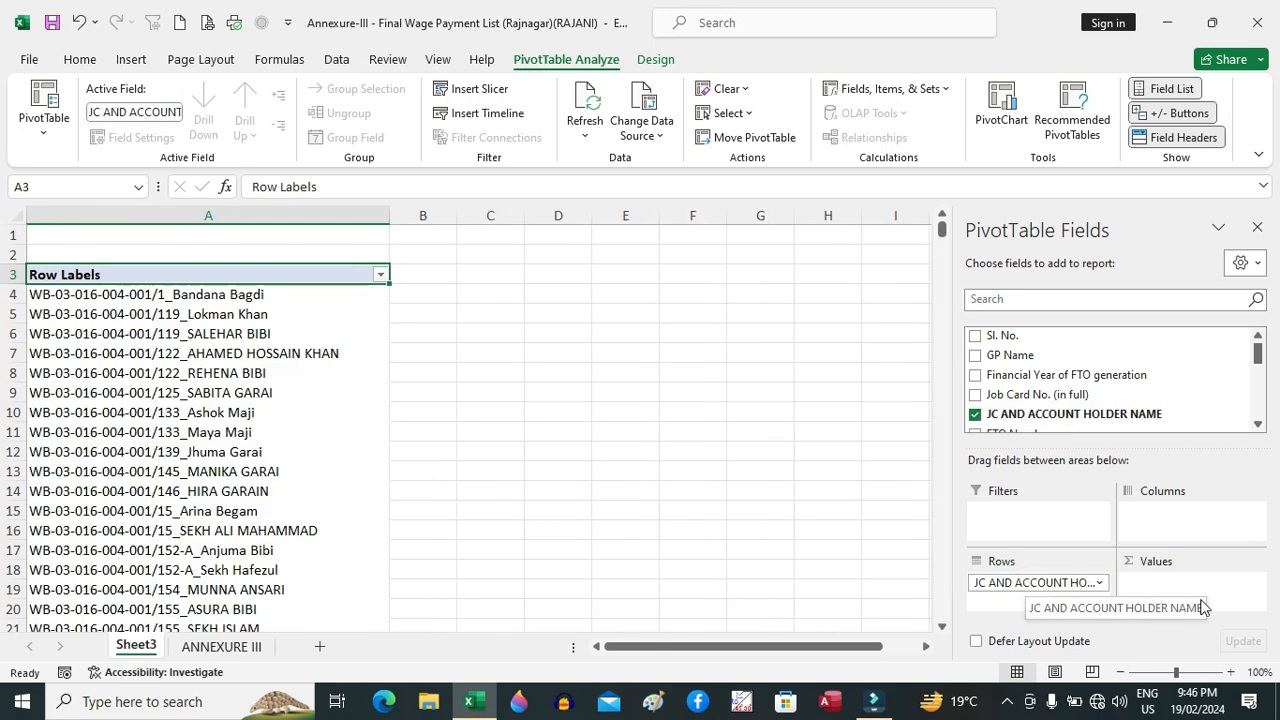
drag(1258, 354, 1258, 396)
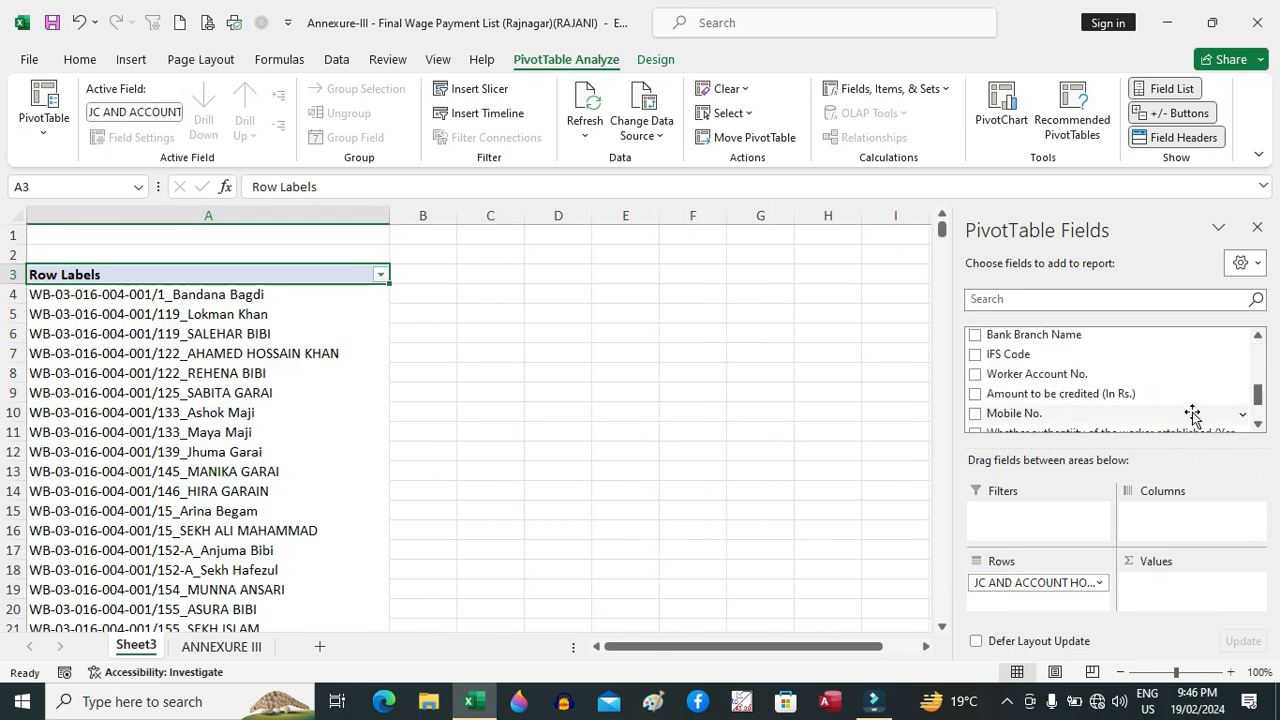
drag(1068, 394, 1176, 592)
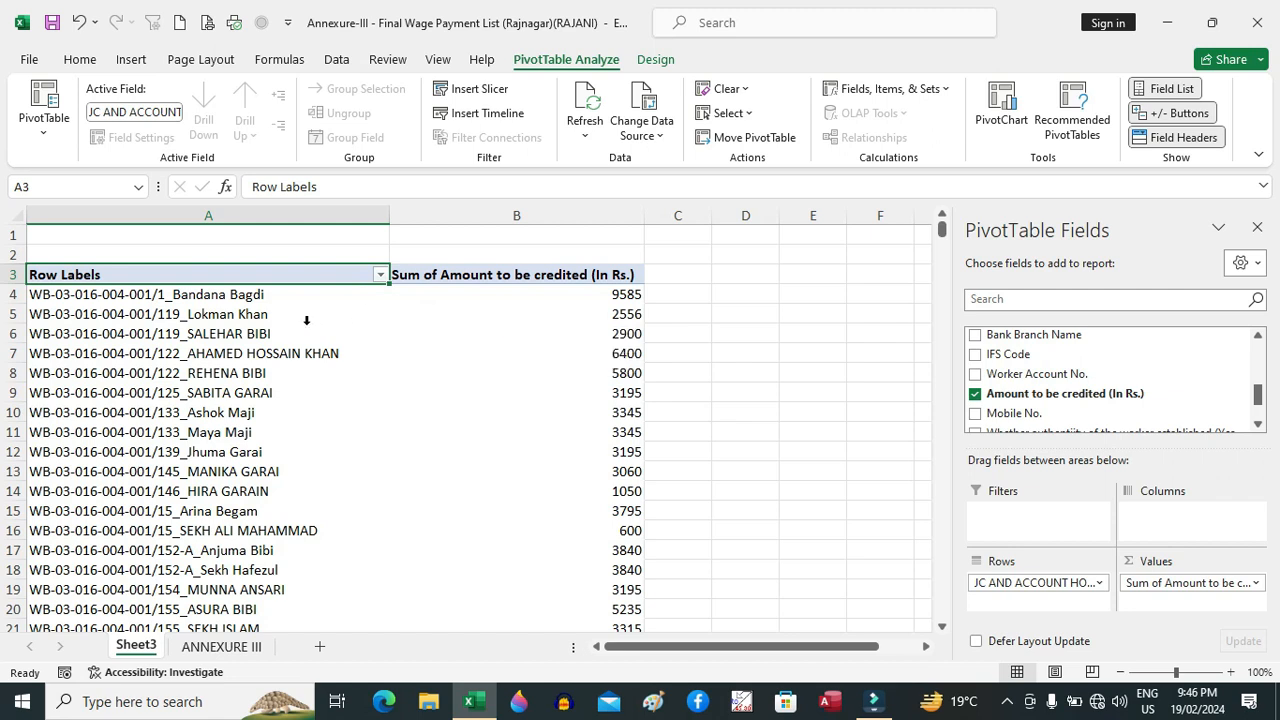
Copy the entire PivotTable and paste it over itself as plain values
key(ctrl+shift+End)
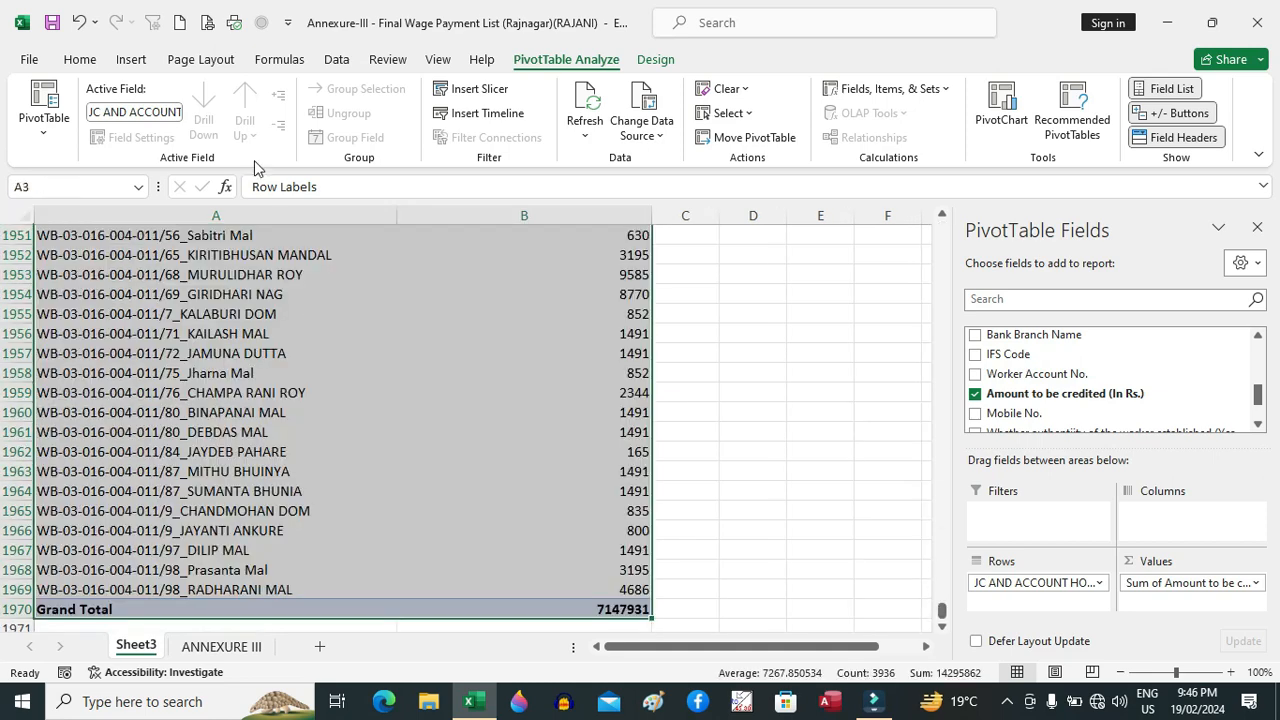
click(80, 59)
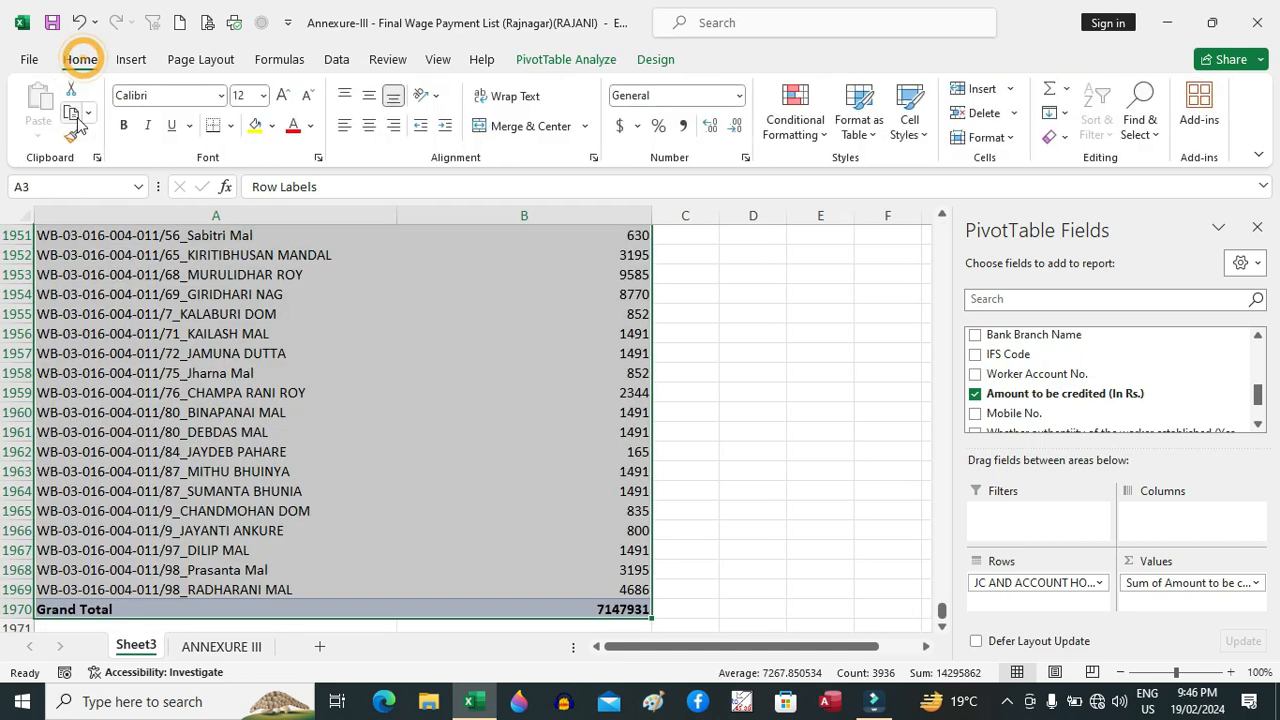
click(70, 111)
click(40, 138)
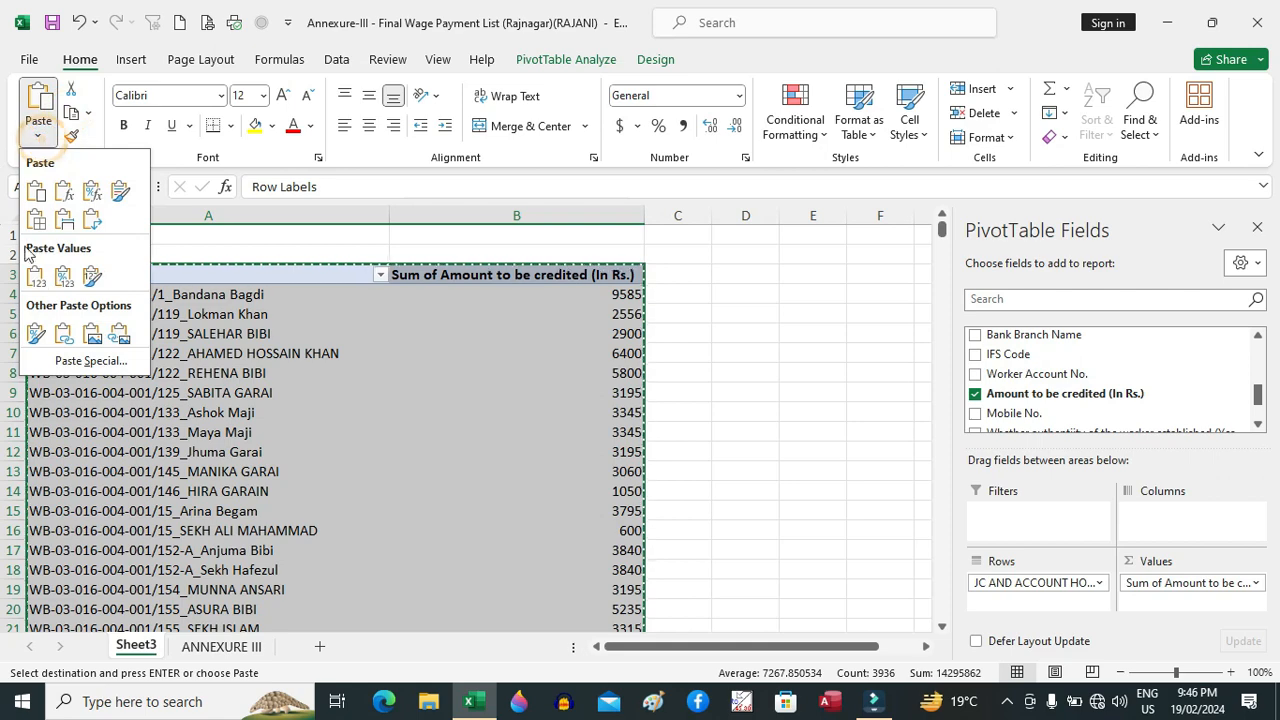
click(35, 277)
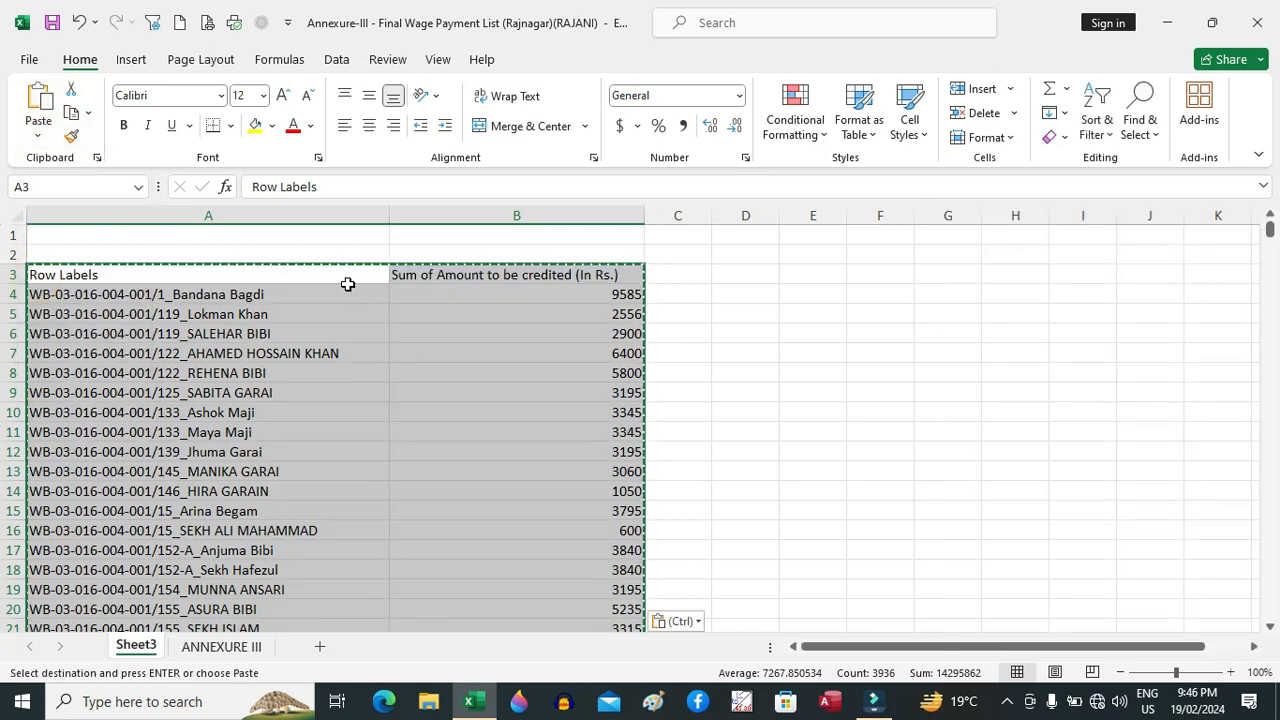
Shorten the header in B3 to Amount to be credited (In Rs.)
click(460, 277)
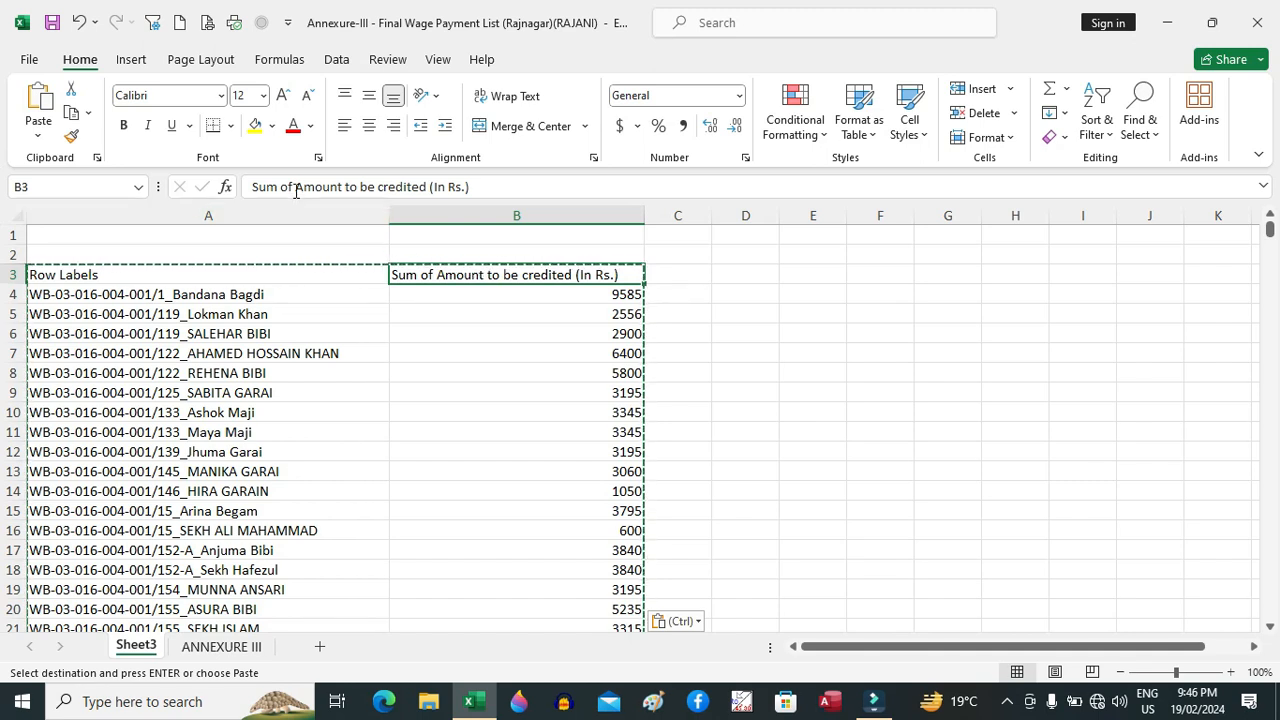
drag(294, 188, 252, 188)
key(BackSpace)
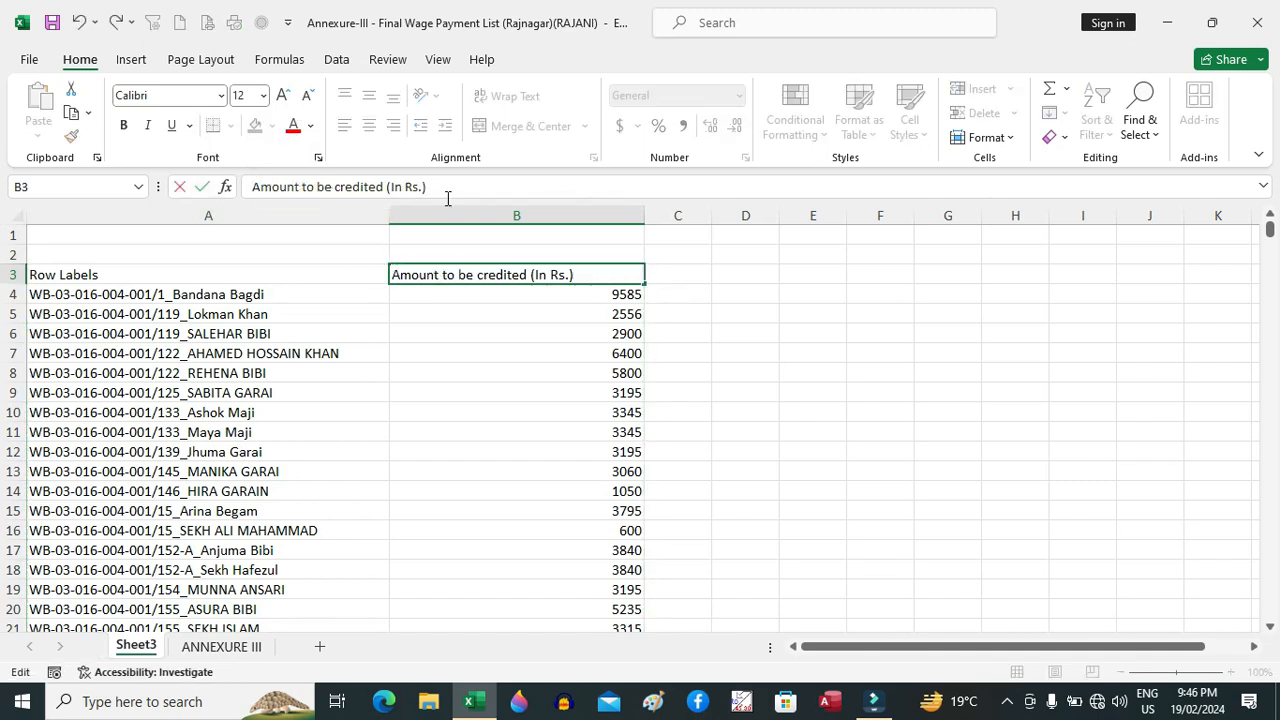
click(569, 314)
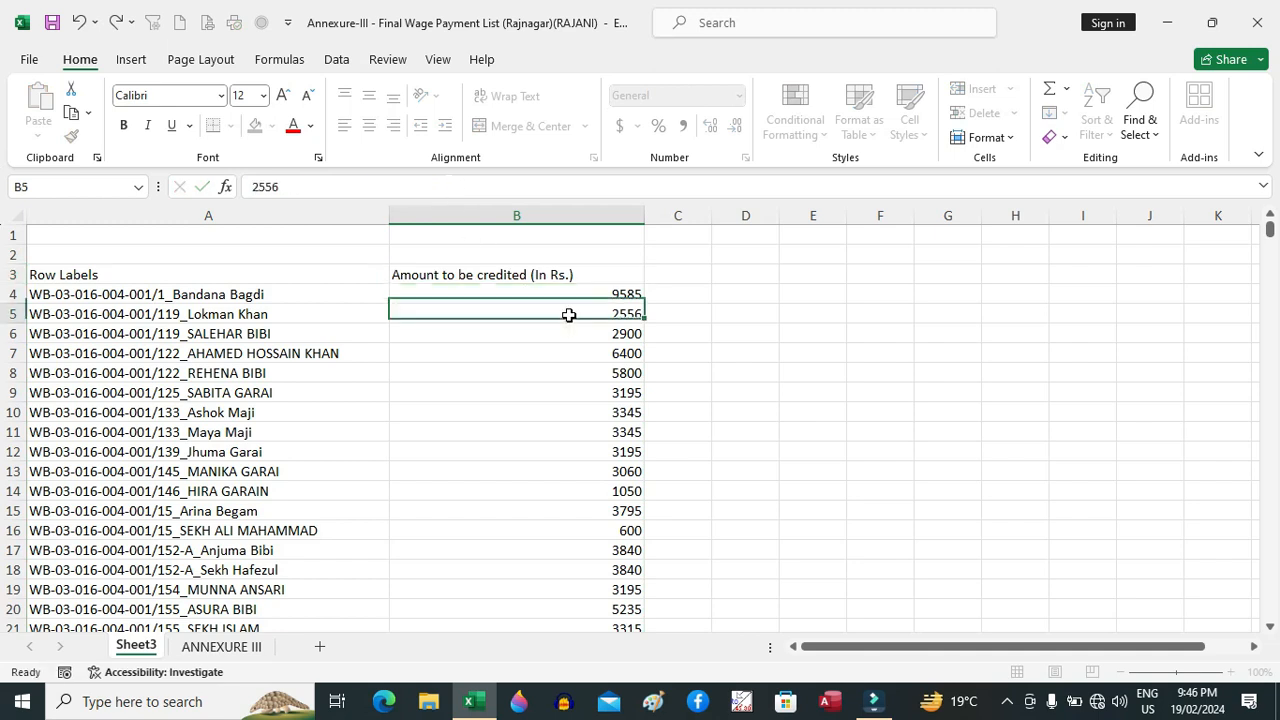
Insert a column before the amount column on Sheet3 and enter the header Account No in B3
click(504, 216)
right_click(505, 216)
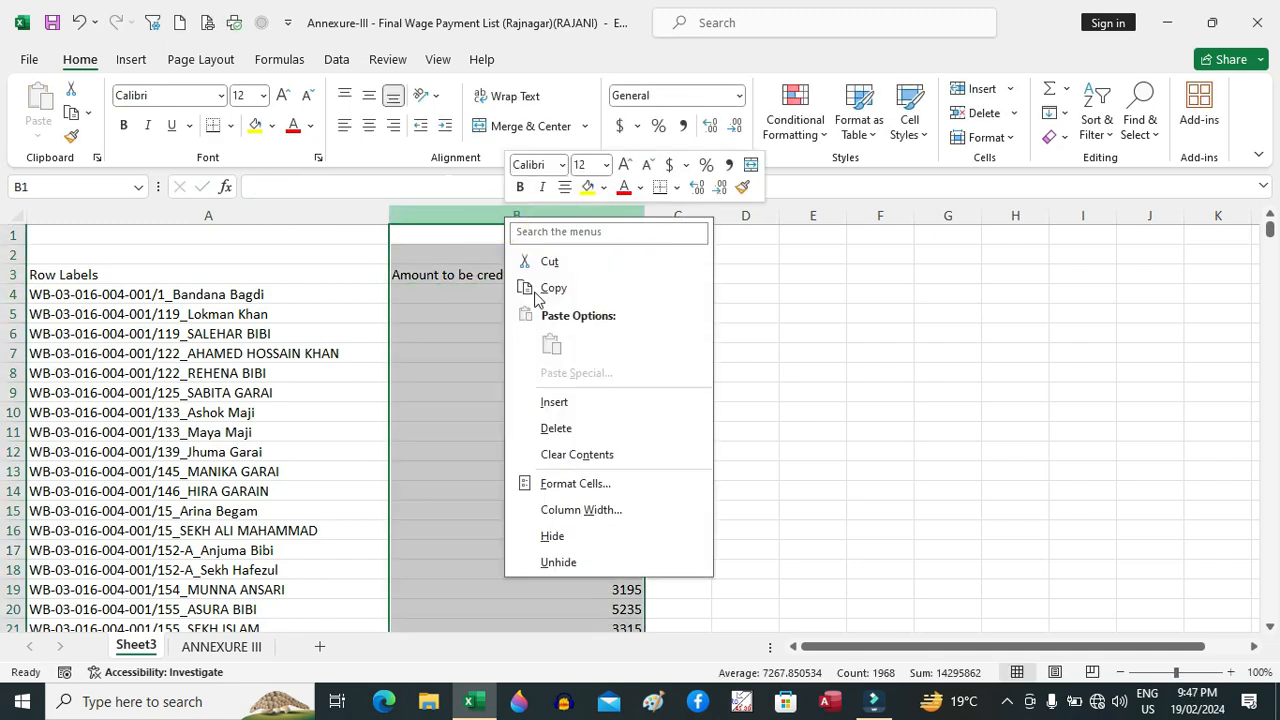
click(560, 404)
click(540, 395)
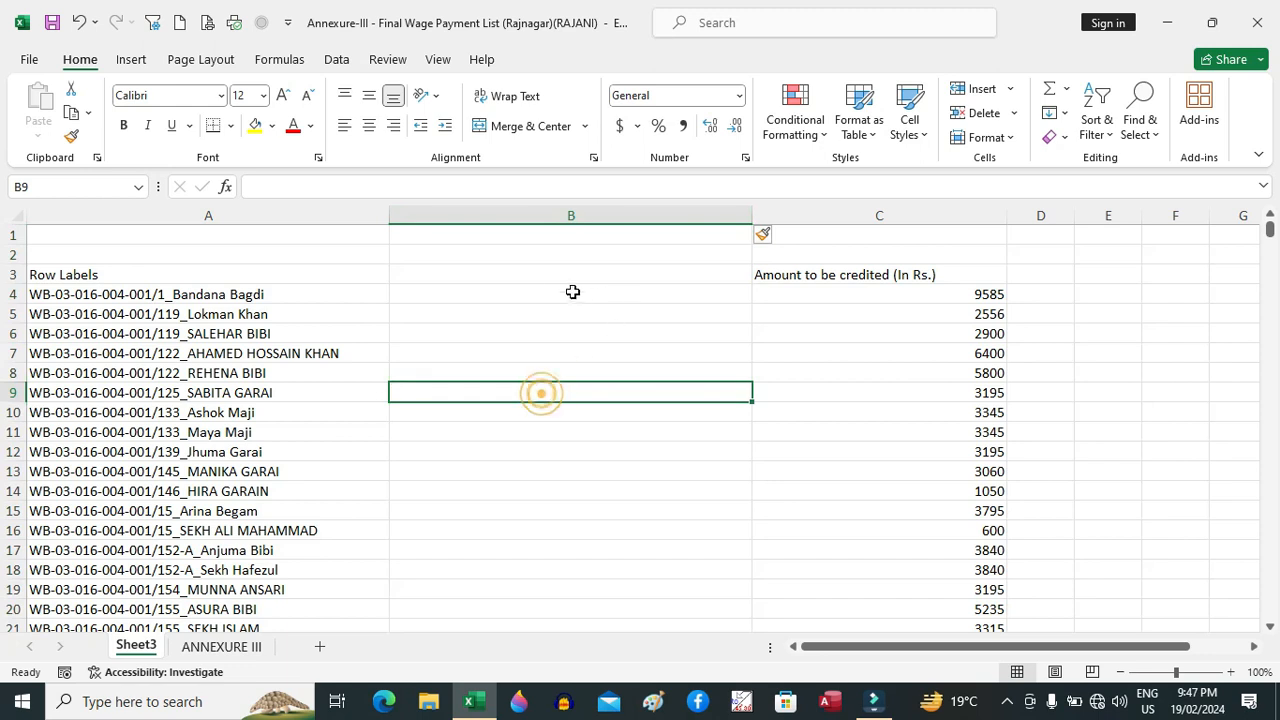
click(488, 273)
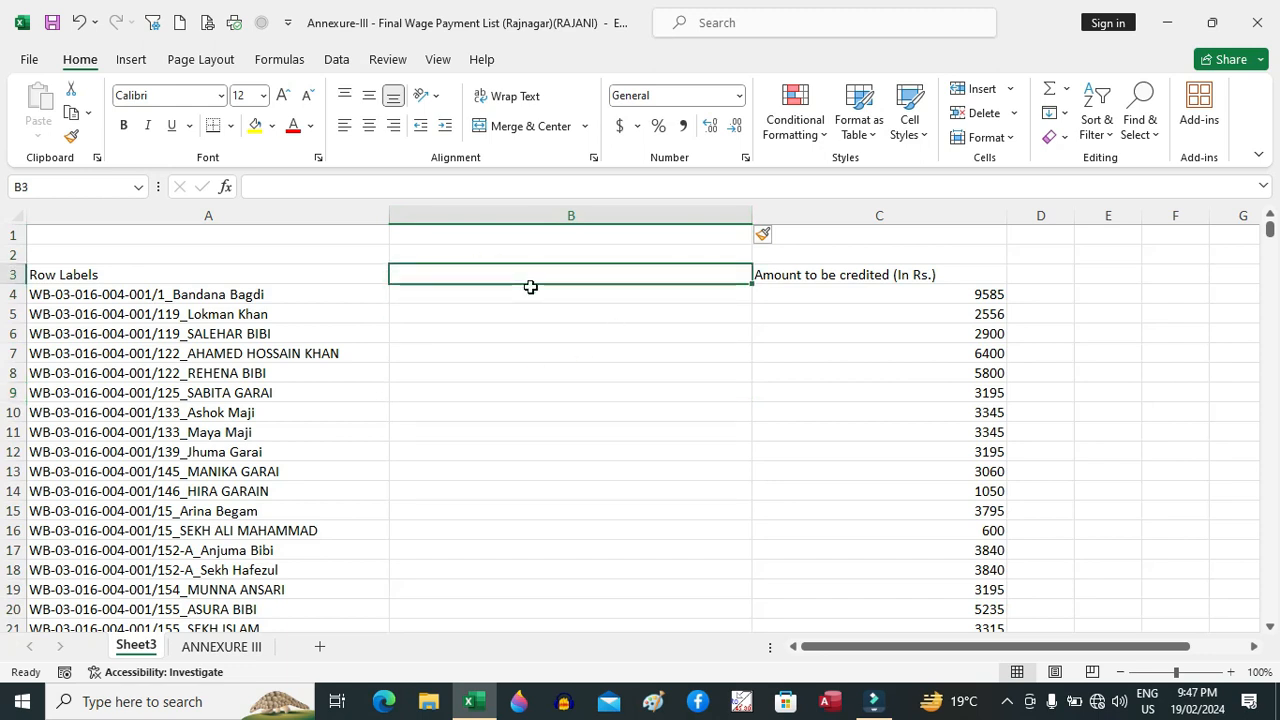
text(Account No)
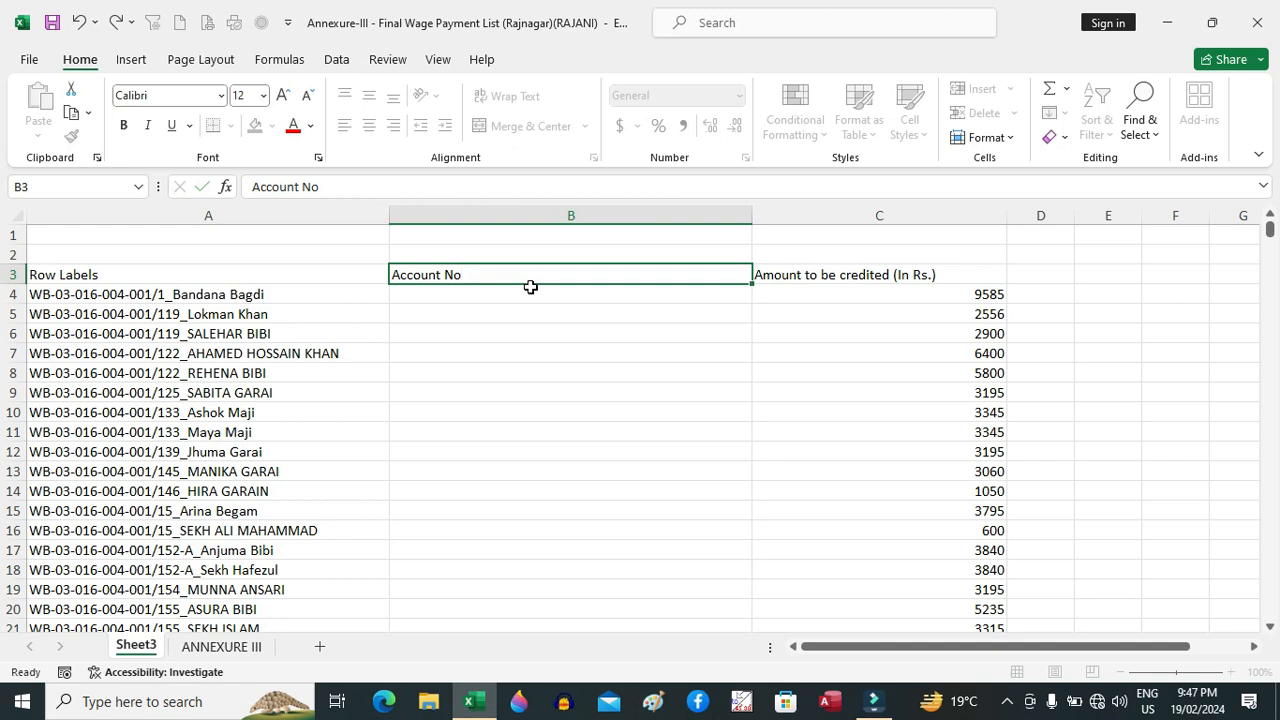
key(Return)
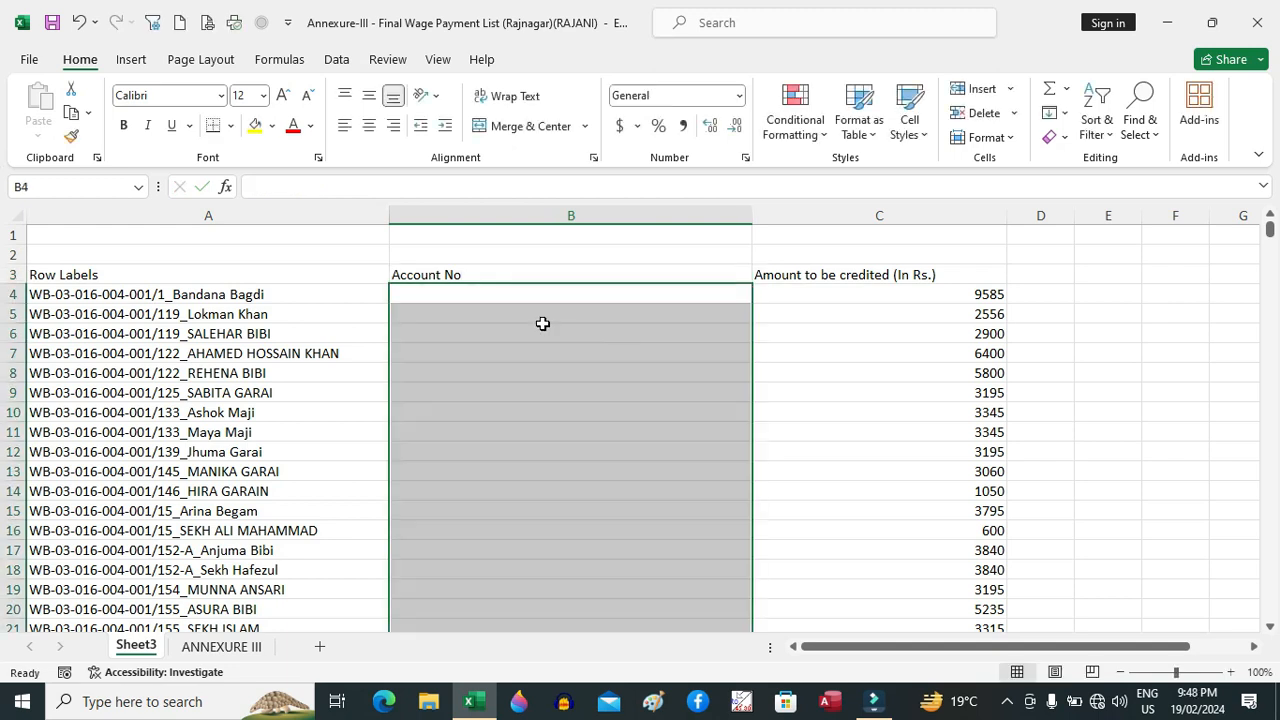
On the ANNEXURE III sheet, name the range from E1 to the last used cell annexuretable
click(535, 291)
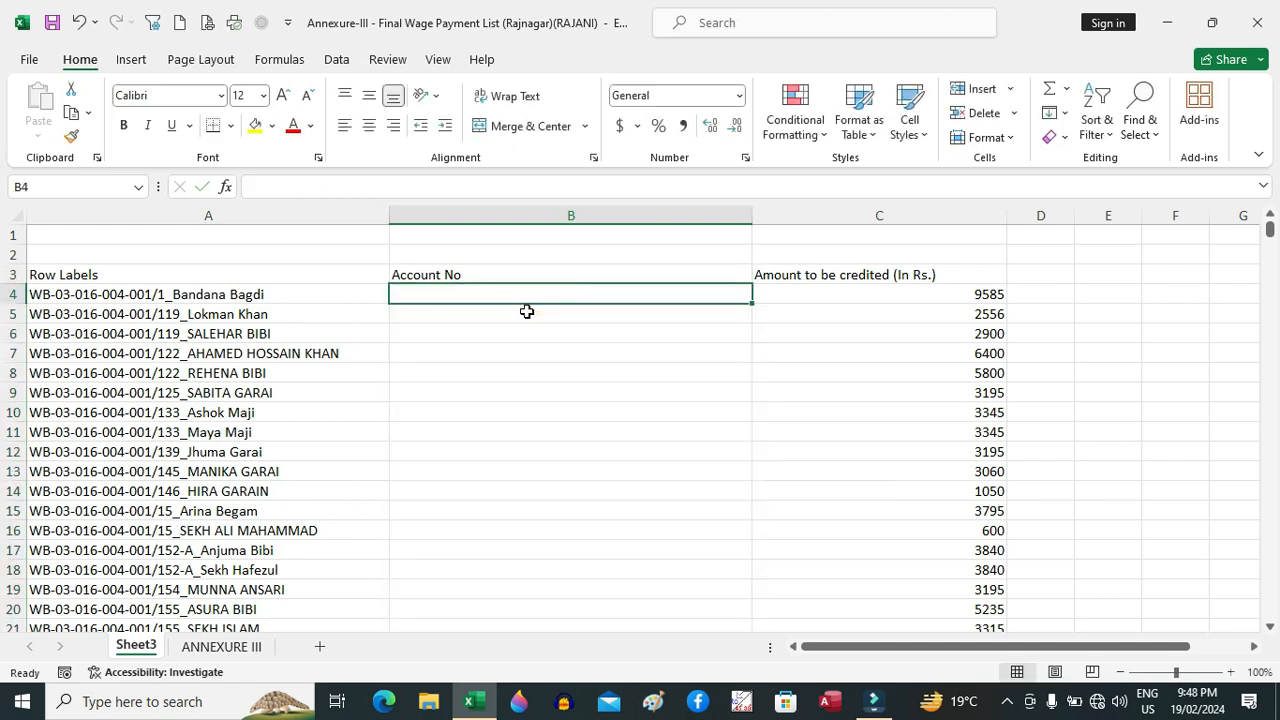
click(221, 647)
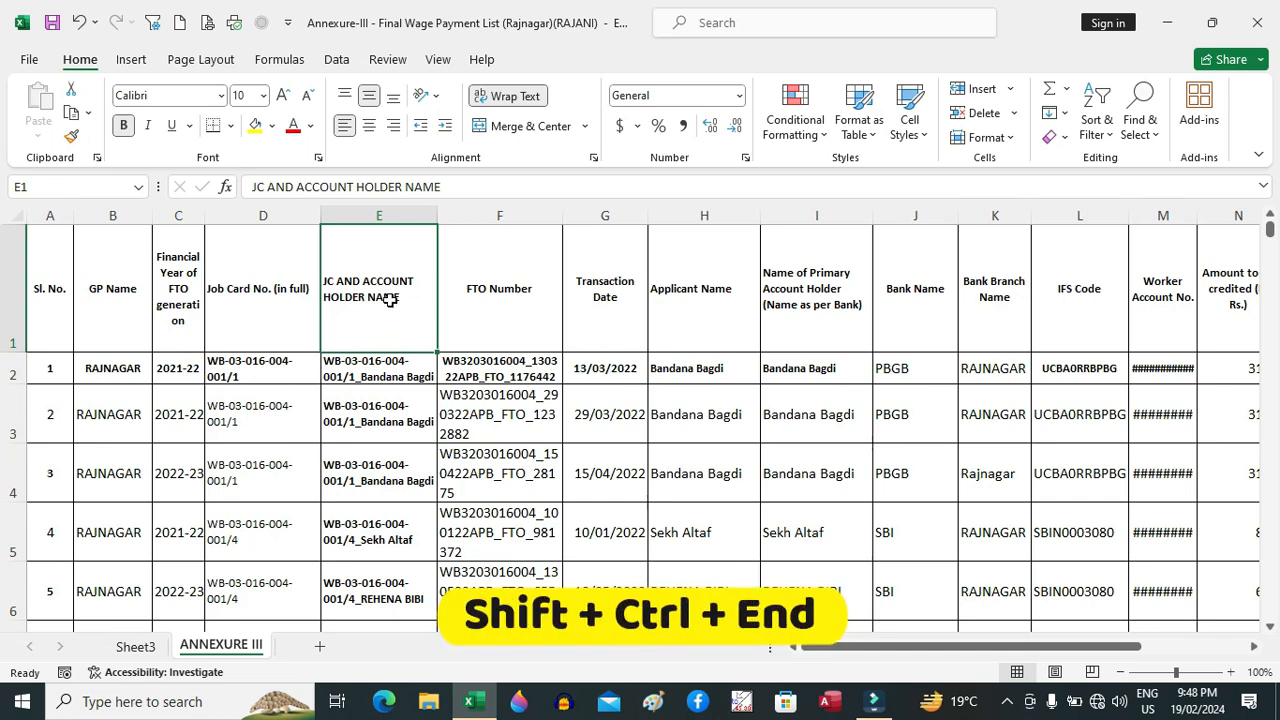
key(ctrl+shift+End)
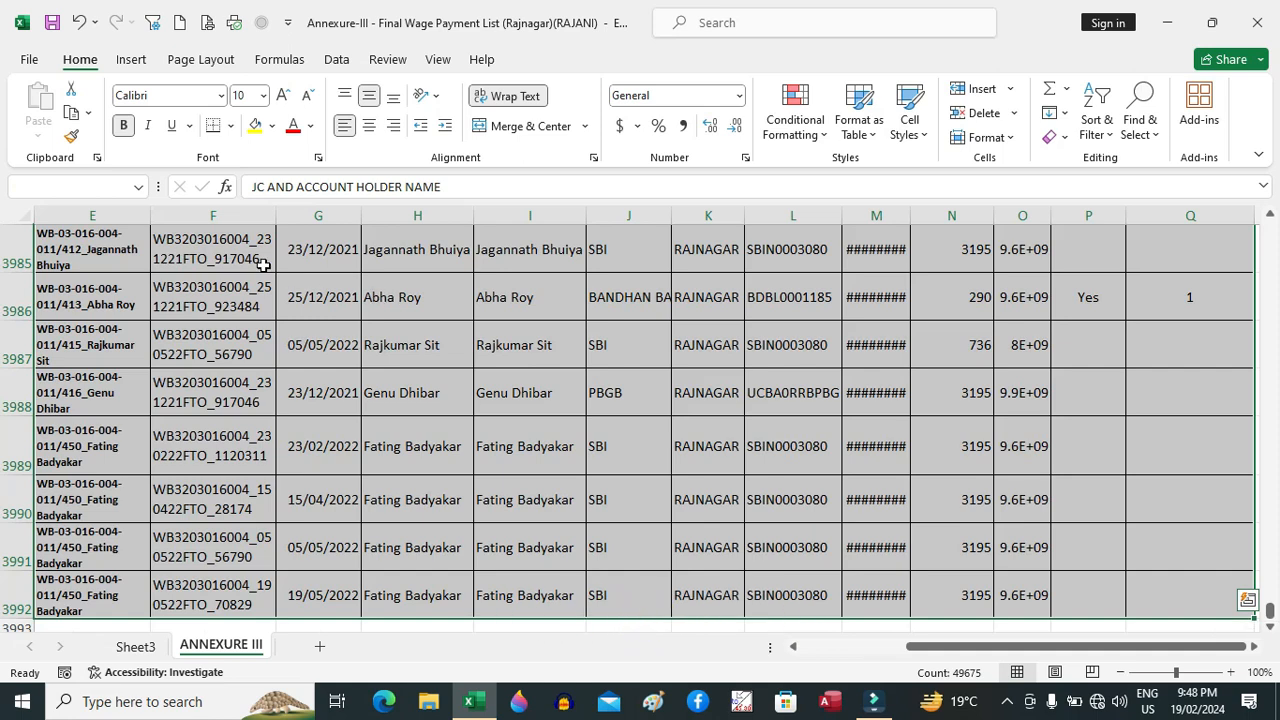
click(91, 184)
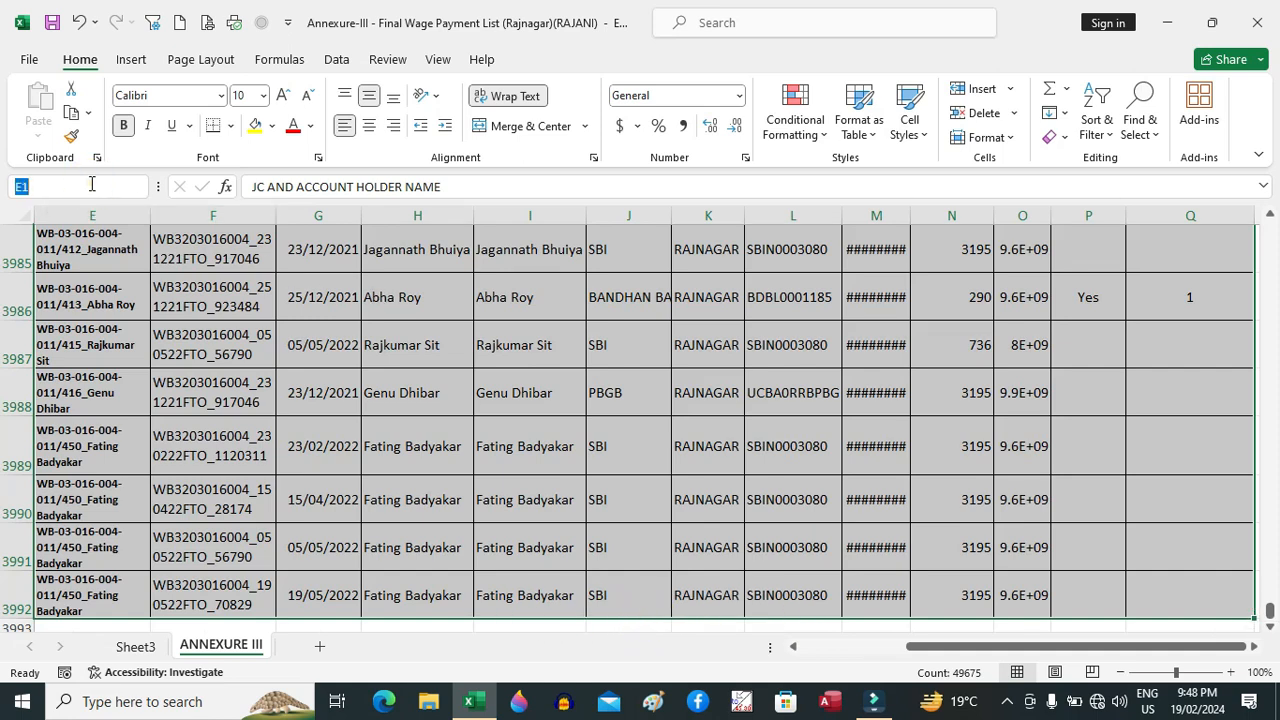
text(ann)
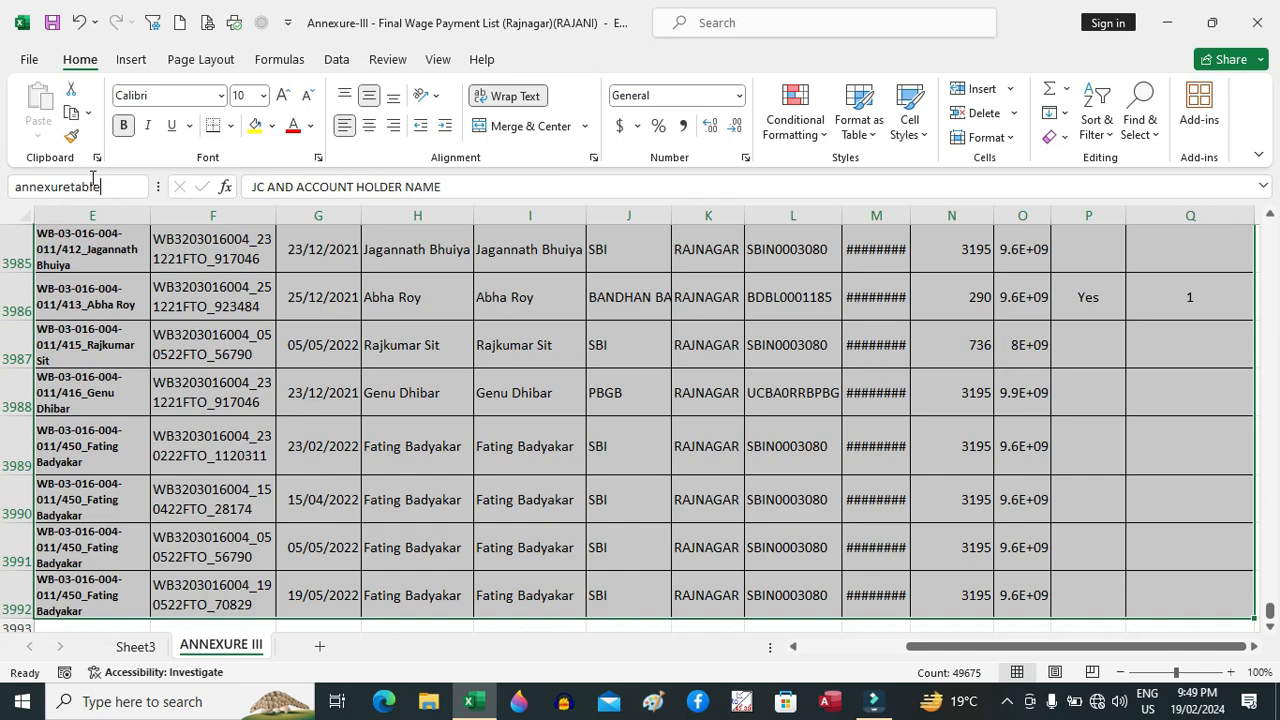
text(exuretable)
key(Return)
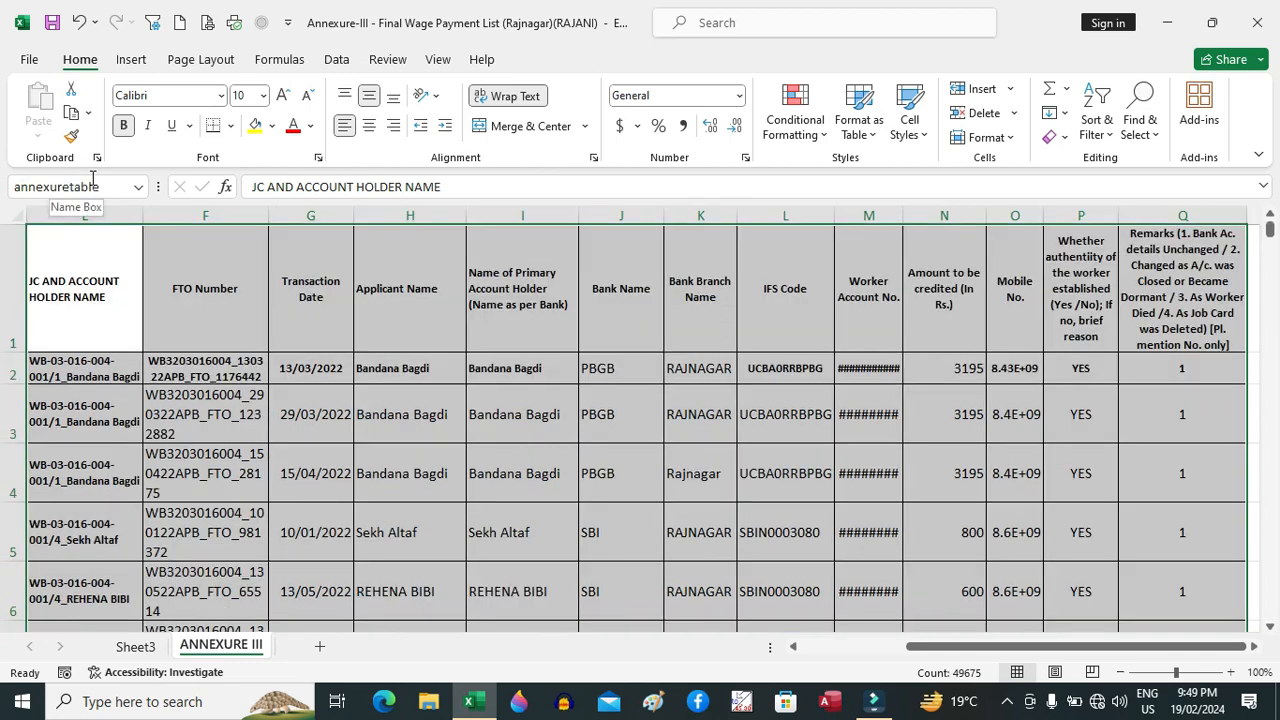
Enter =VLOOKUP(A4,annexuretable,8,0) in cell B4 of Sheet3
click(135, 647)
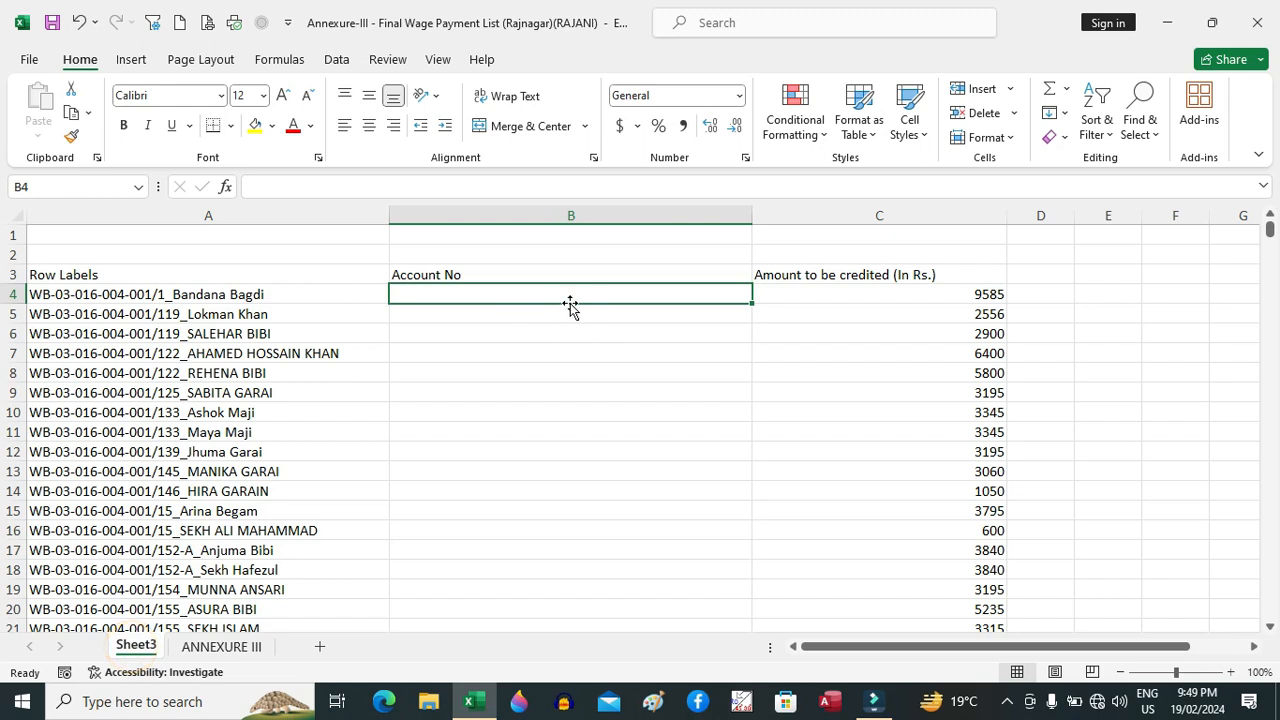
text(=vl)
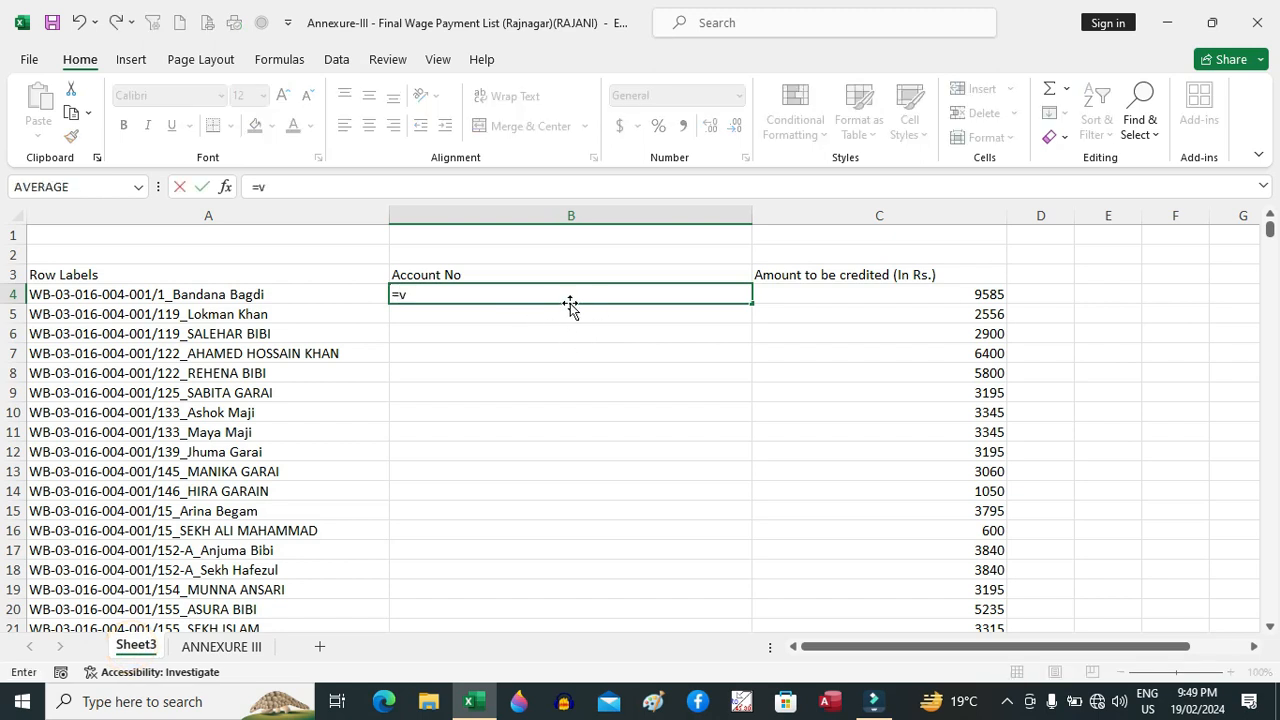
key(Tab)
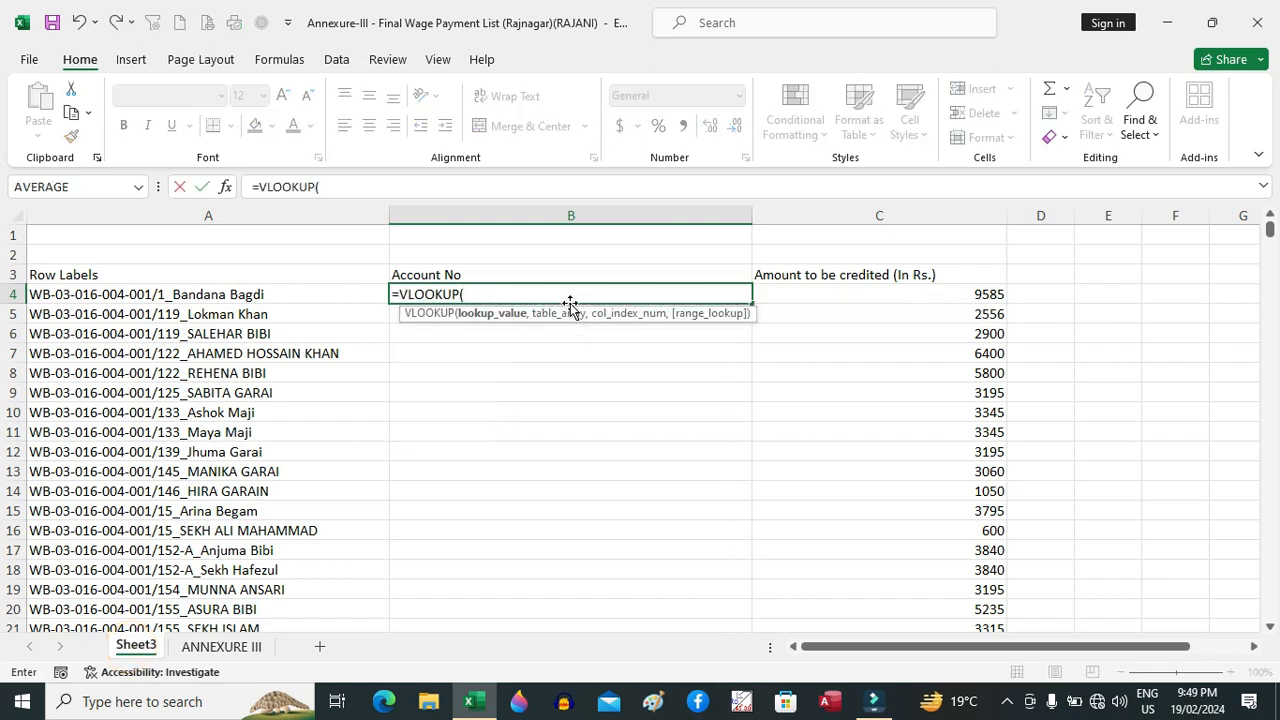
click(228, 295)
text(,annex)
key(Tab)
text(,)
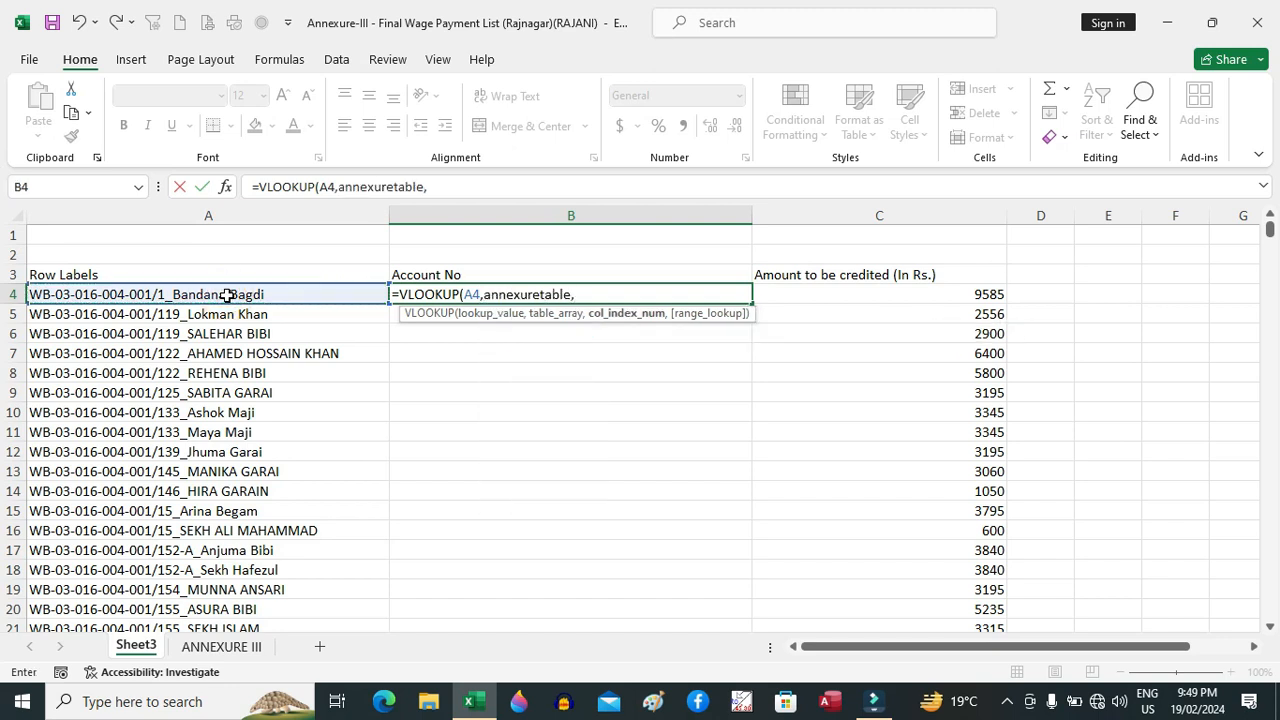
text(8,)
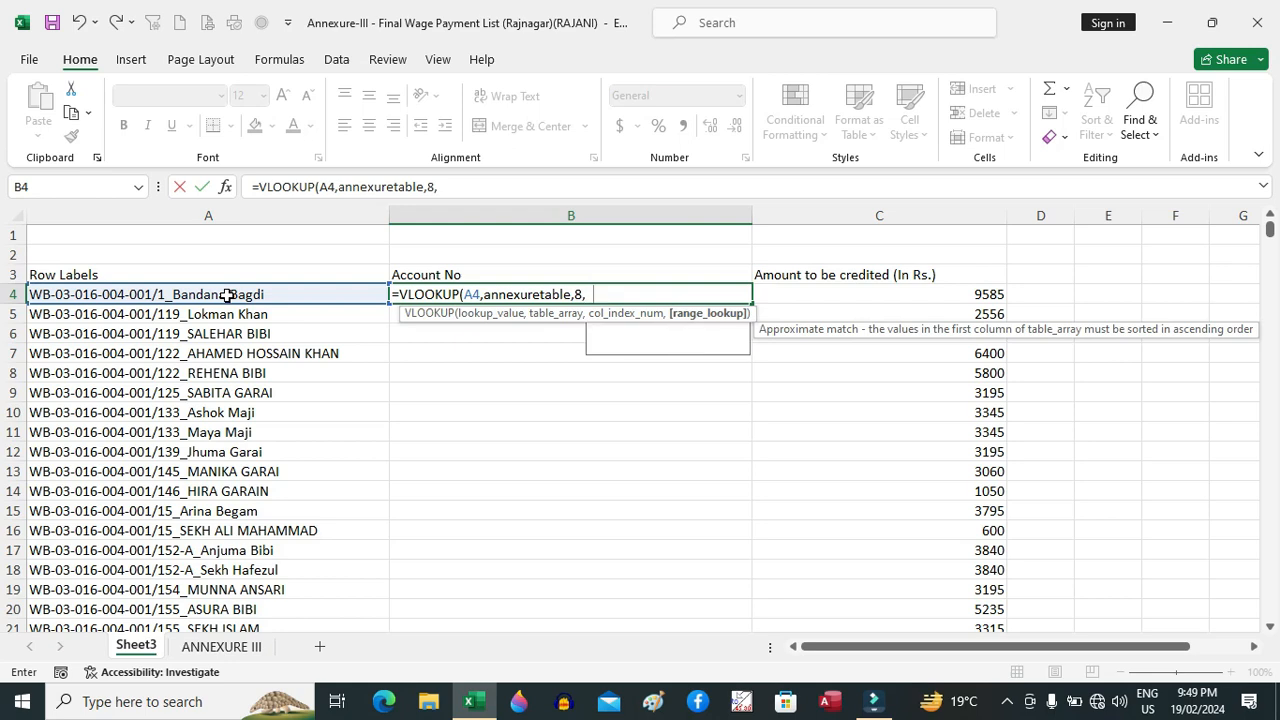
text(0))
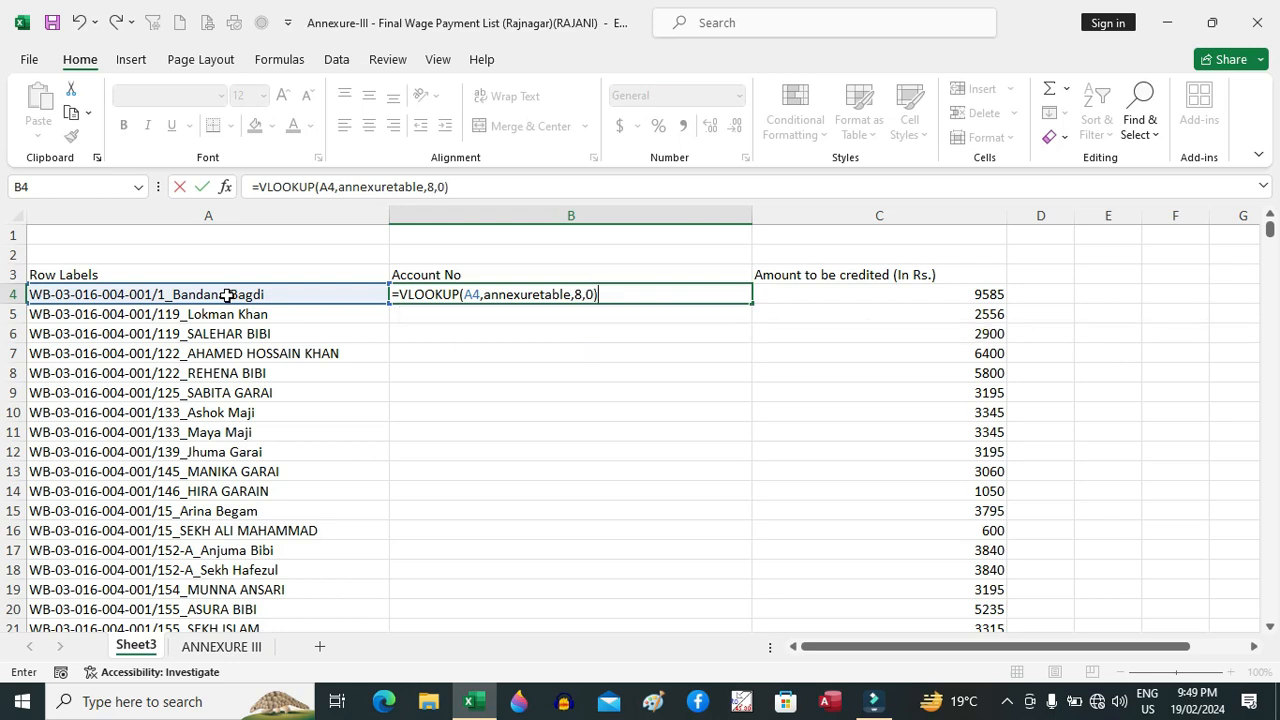
key(Return)
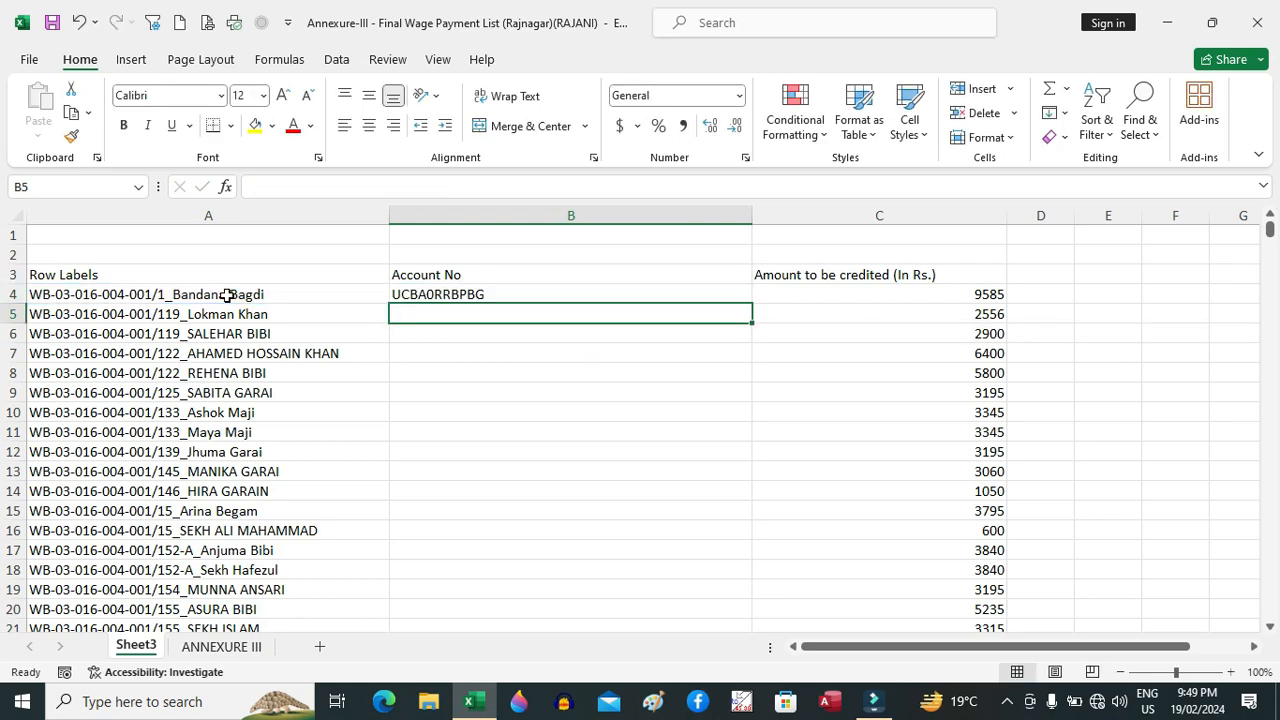
On ANNEXURE III, count the columns from JC AND ACCOUNT HOLDER NAME through Worker Account No
click(232, 646)
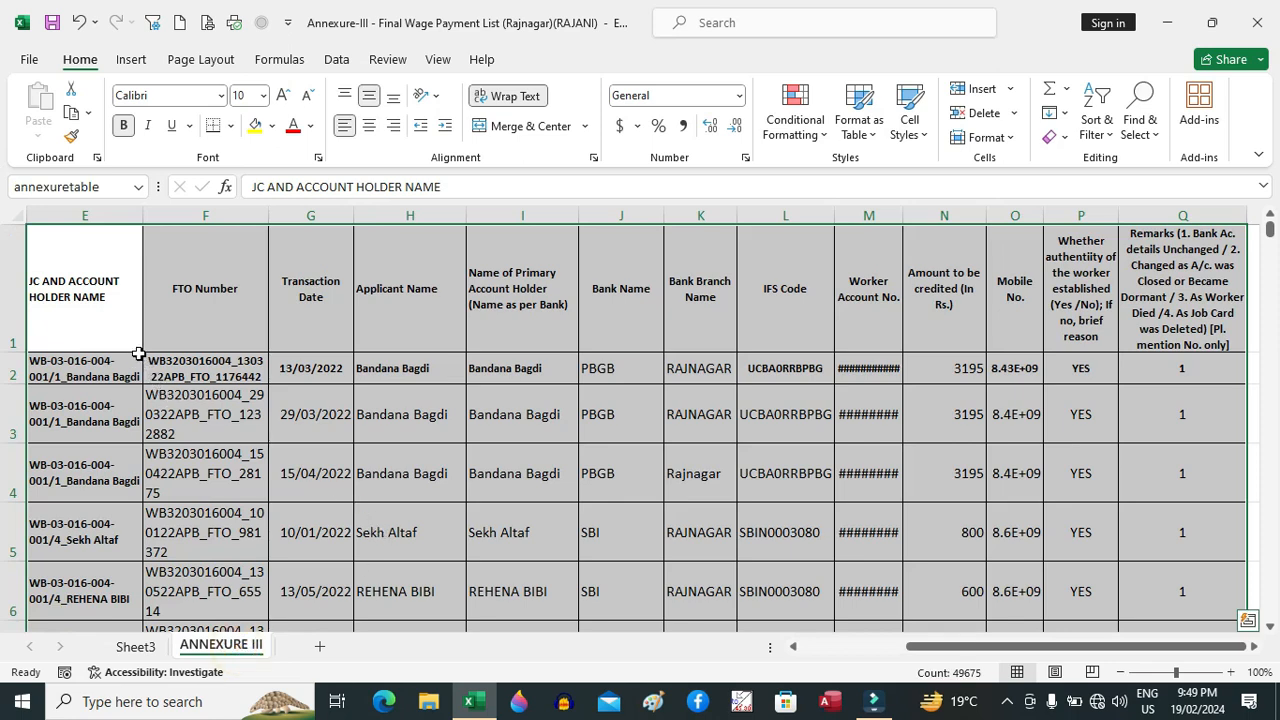
click(120, 326)
click(194, 308)
click(312, 292)
click(418, 294)
click(528, 296)
click(636, 320)
click(698, 326)
click(789, 323)
click(870, 320)
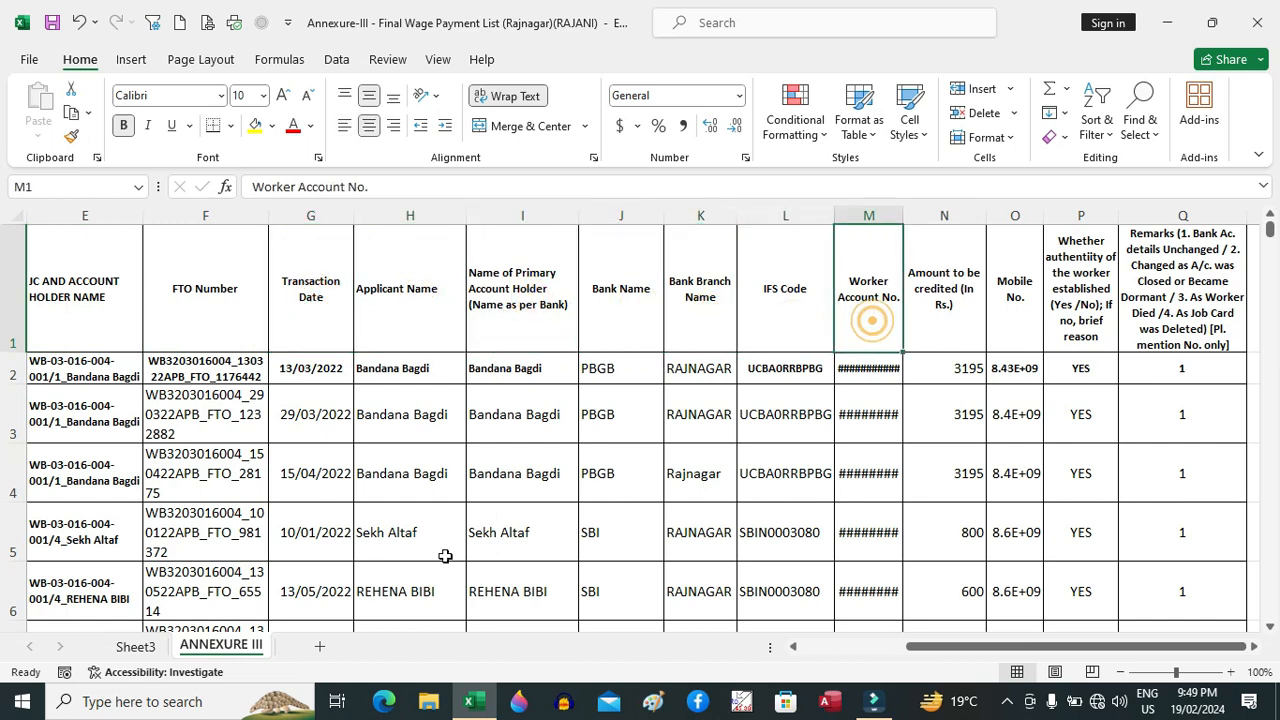
Replace the formula in B4 of Sheet3 with =VLOOKUP(A4,annexuretable,9,0)
click(136, 645)
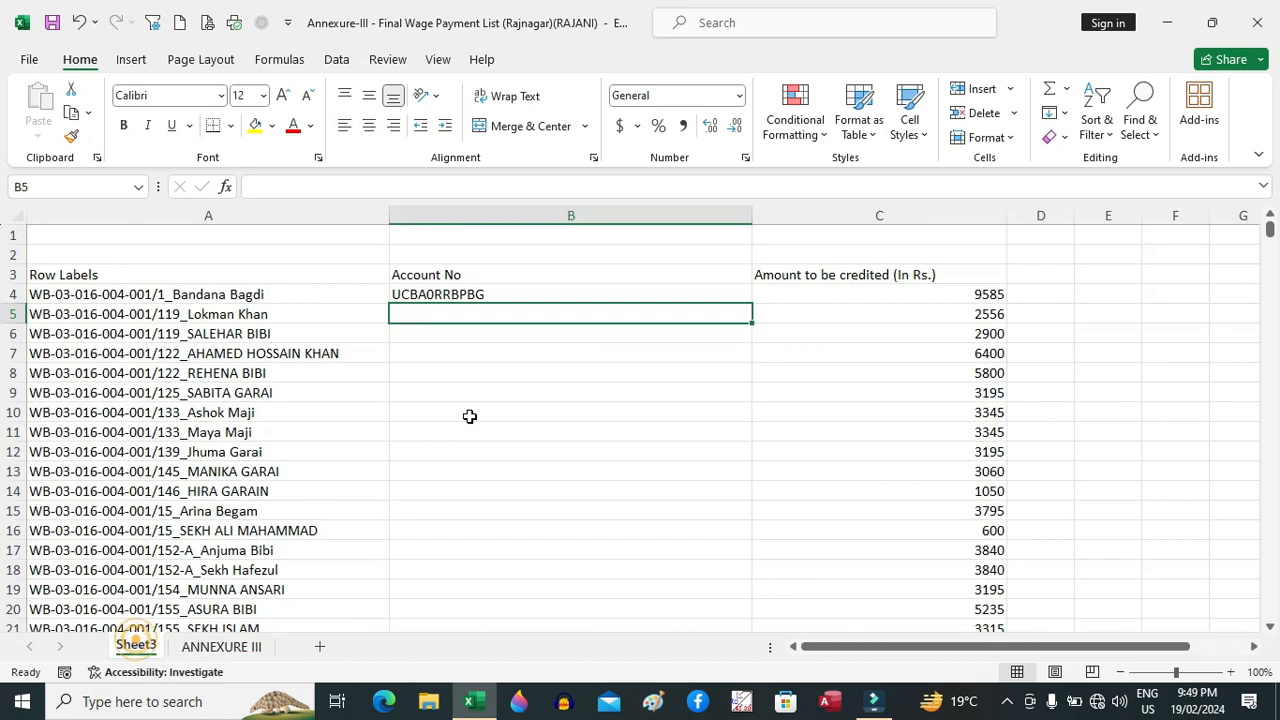
click(486, 294)
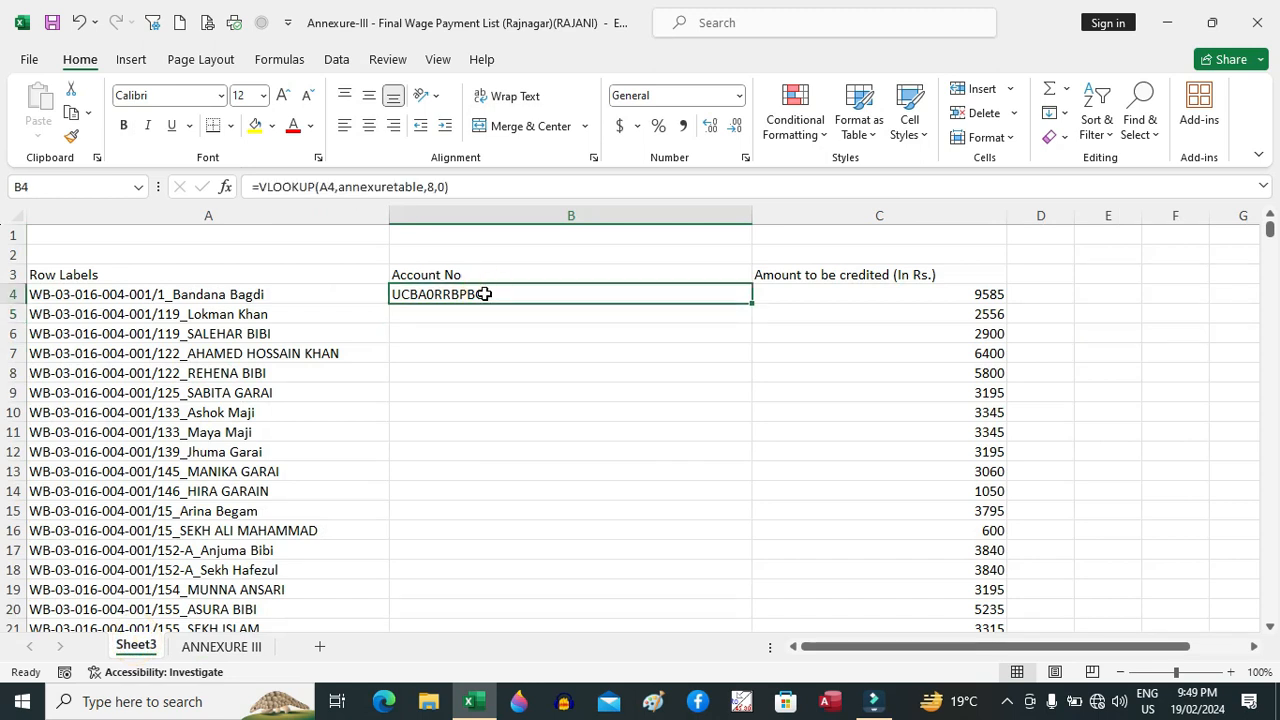
text(=vl)
key(Tab)
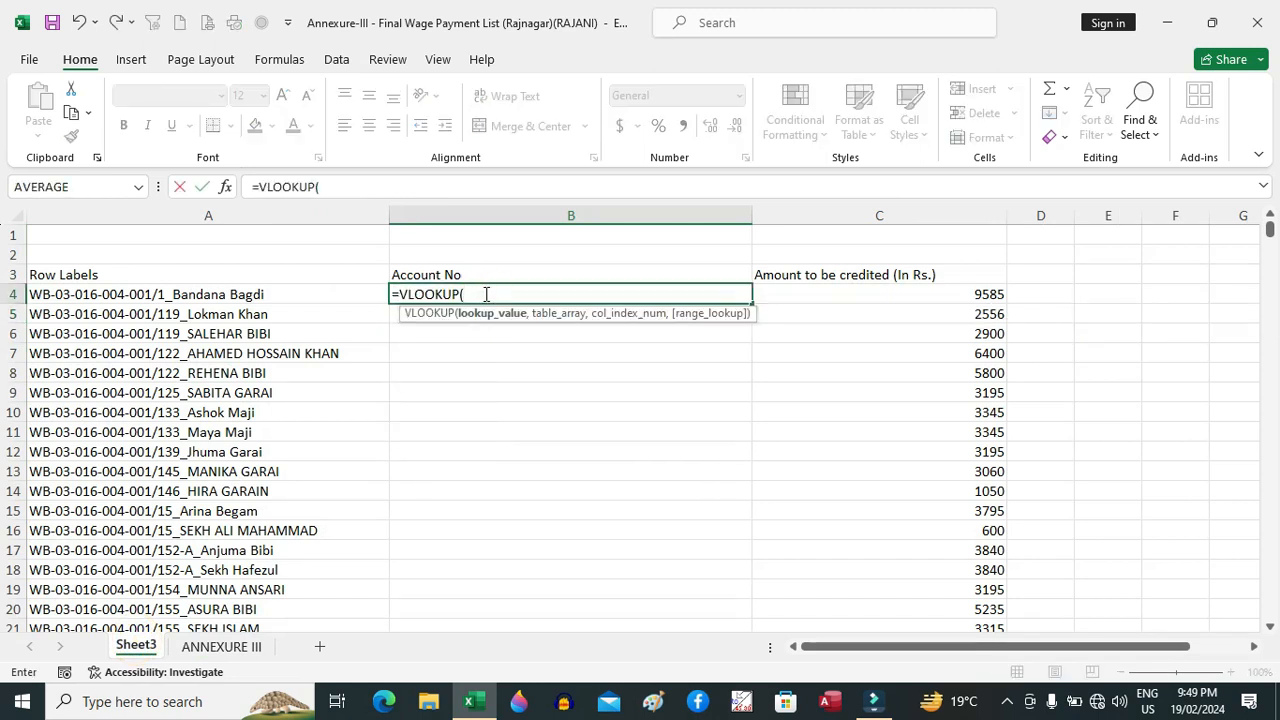
click(271, 292)
text(,)
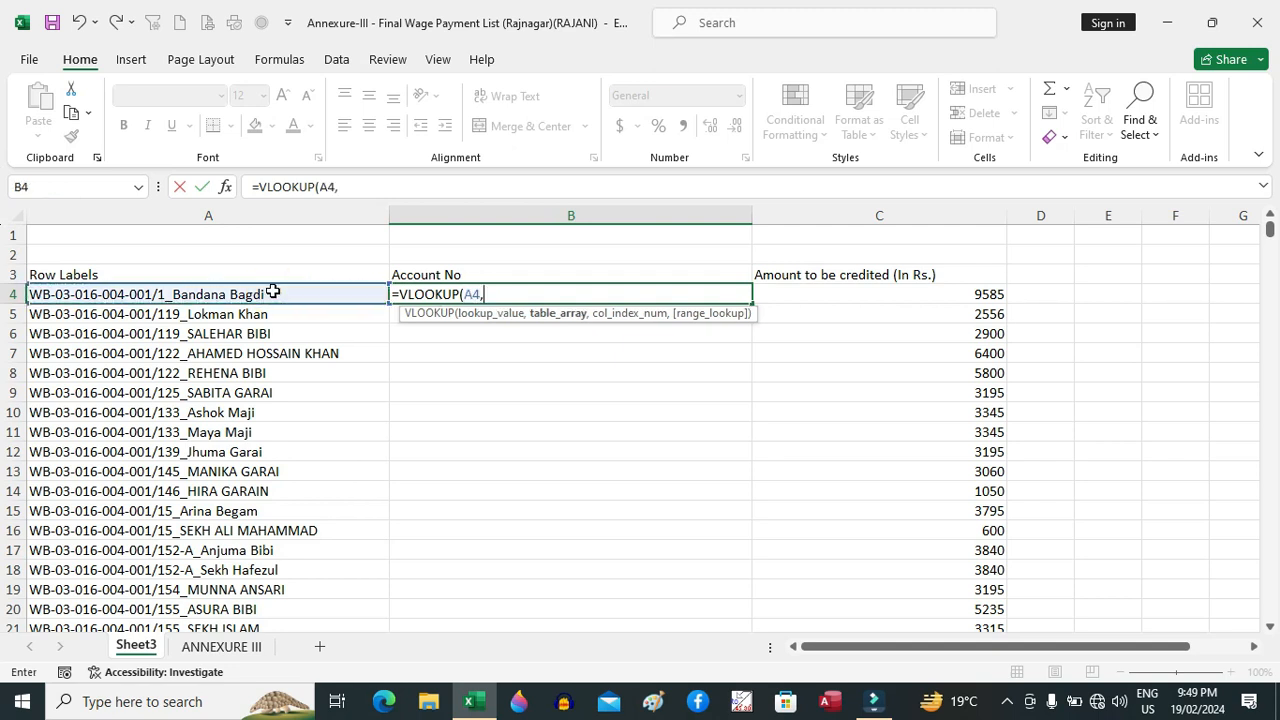
text(ann)
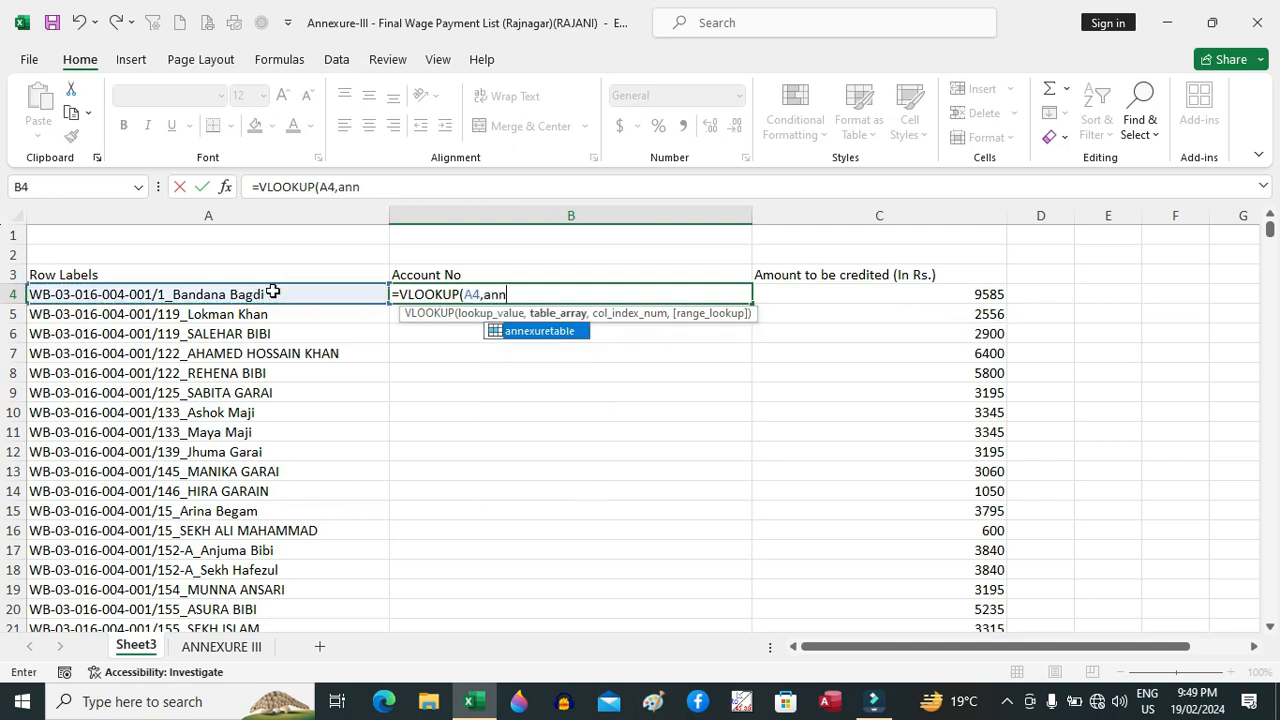
key(Tab)
text(,9,0))
key(Return)
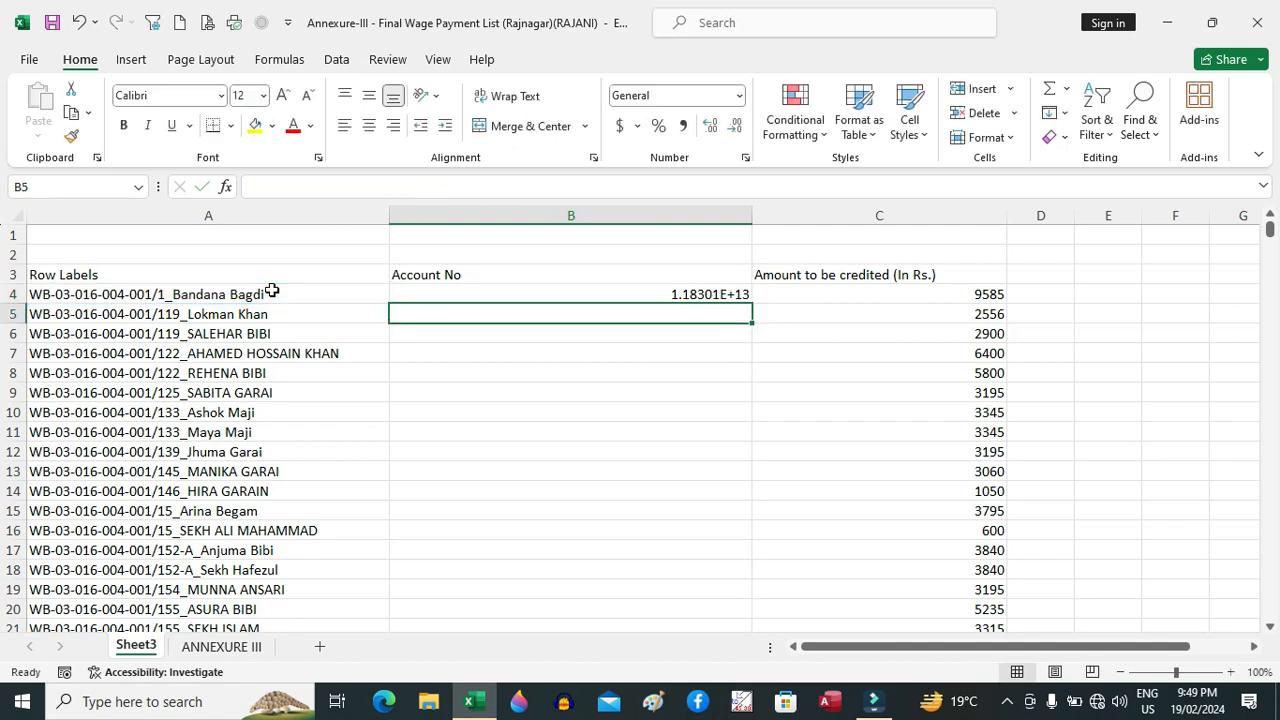
Fill the Account No formula from B4 down the whole list and narrow column B to fit its header
click(677, 293)
double_click(745, 305)
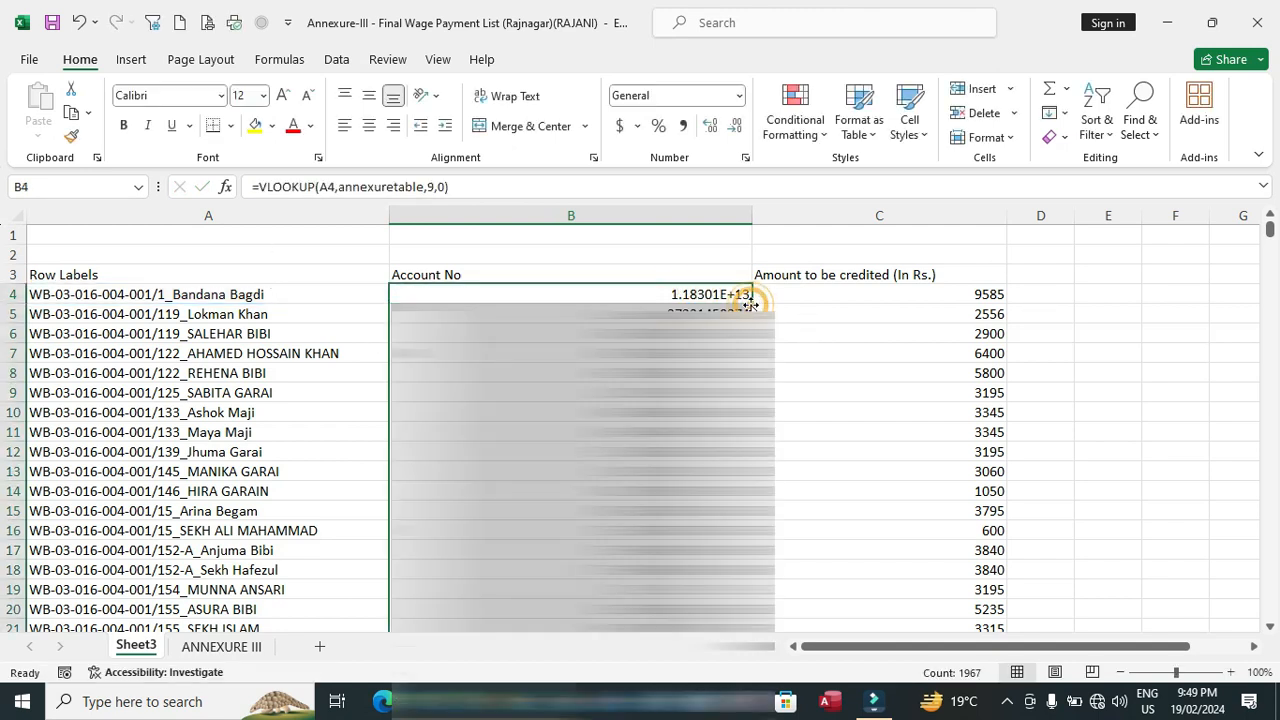
drag(751, 218, 477, 273)
drag(478, 215, 465, 212)
Insert a column before the Account No column and enter the header ifsc in B3
click(436, 215)
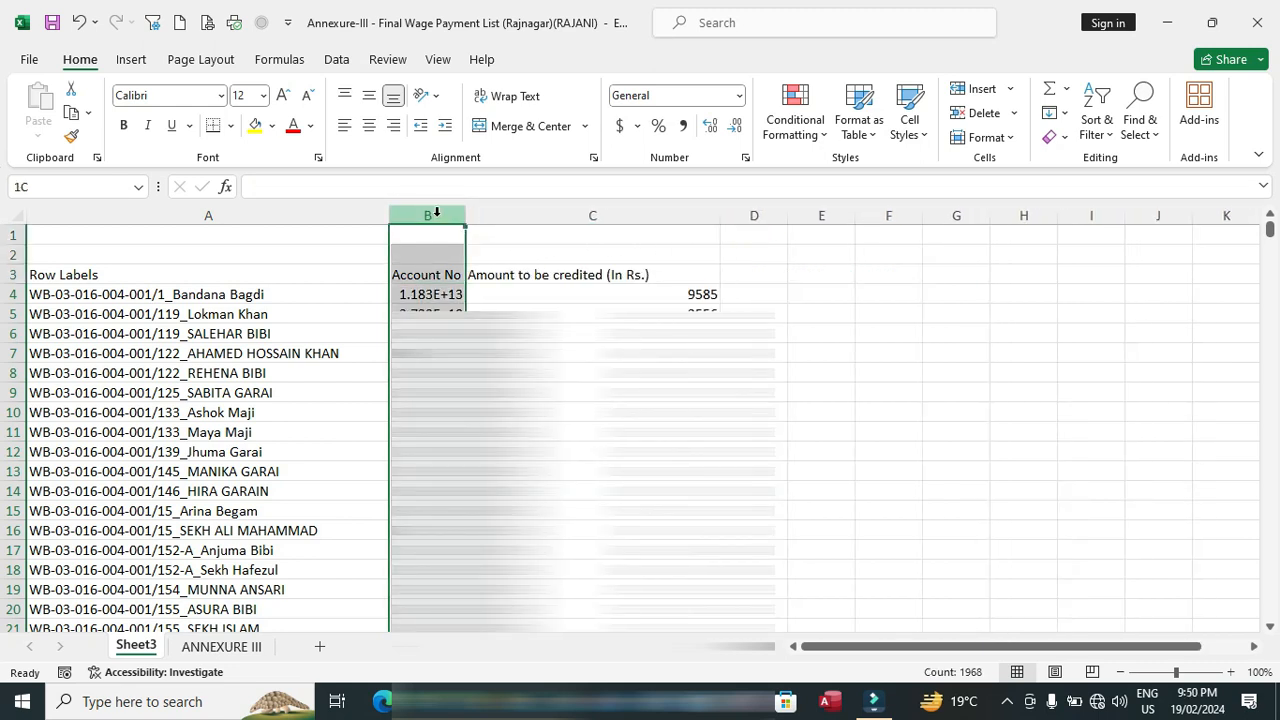
right_click(436, 215)
click(480, 401)
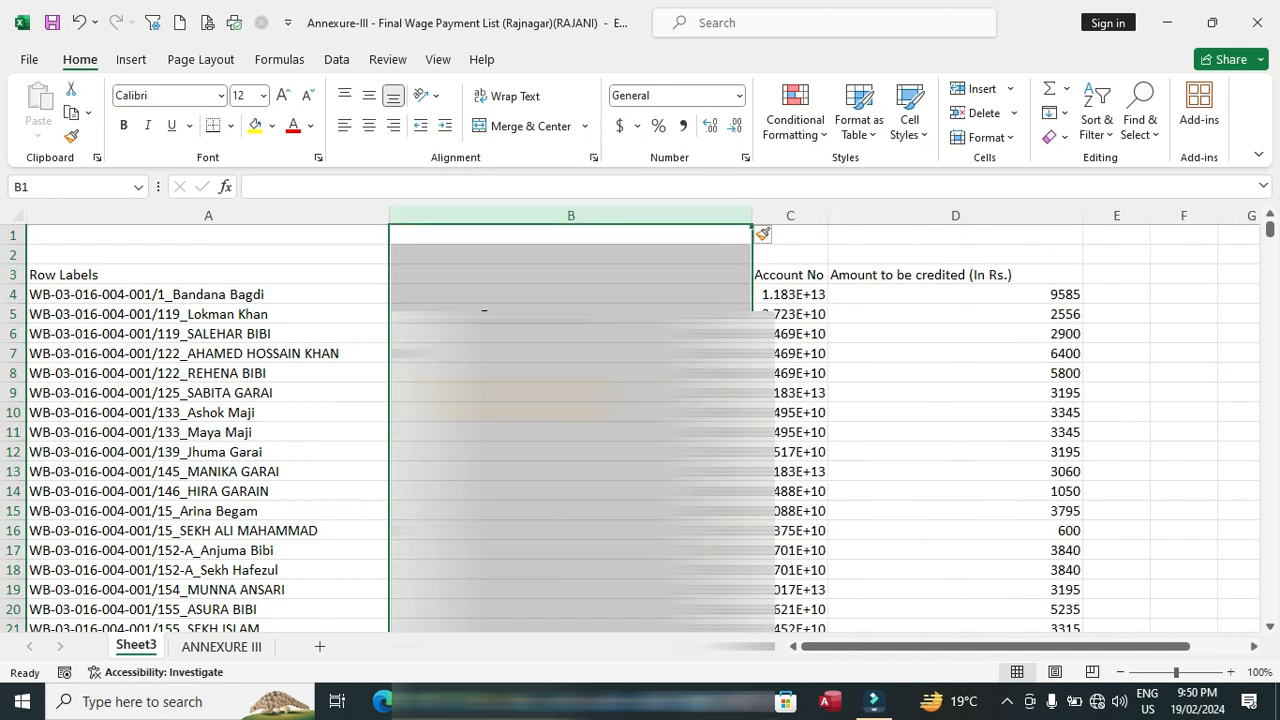
click(611, 274)
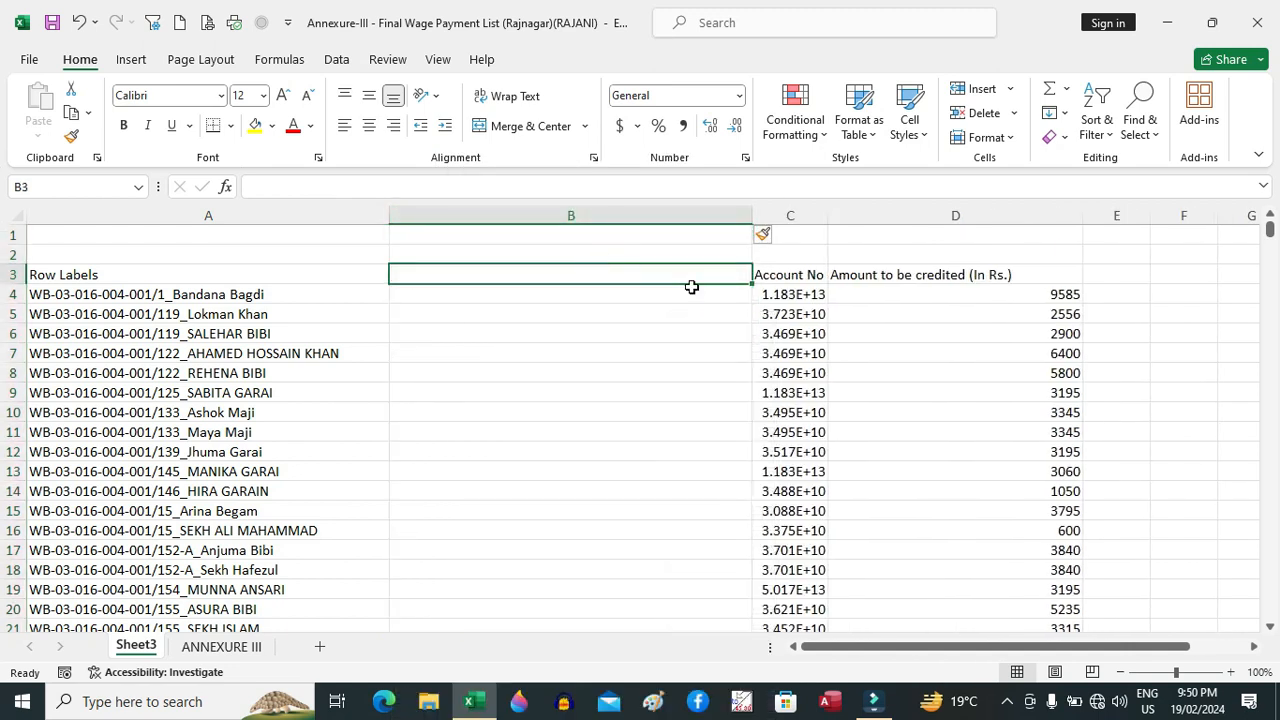
text(ifsc)
key(Return)
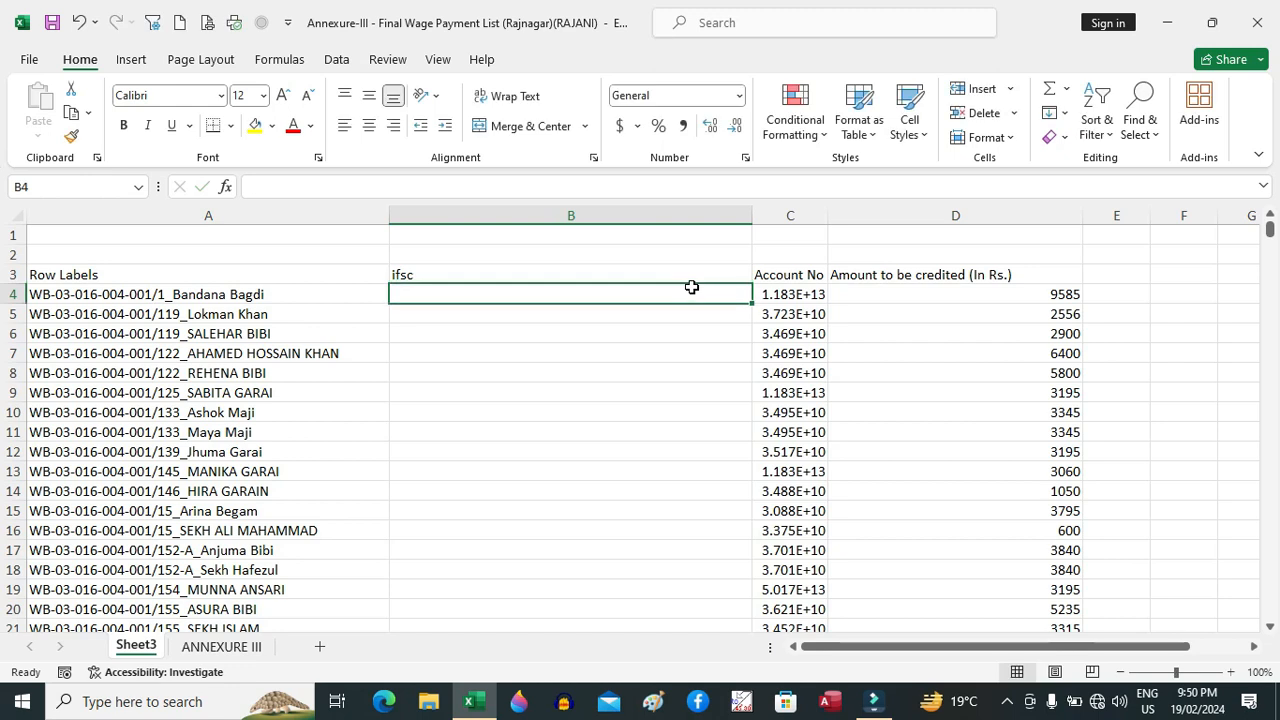
Enter =VLOOKUP(A4,annexuretable,8,0) in B4 to look up the first worker's IFS code
text(=vl)
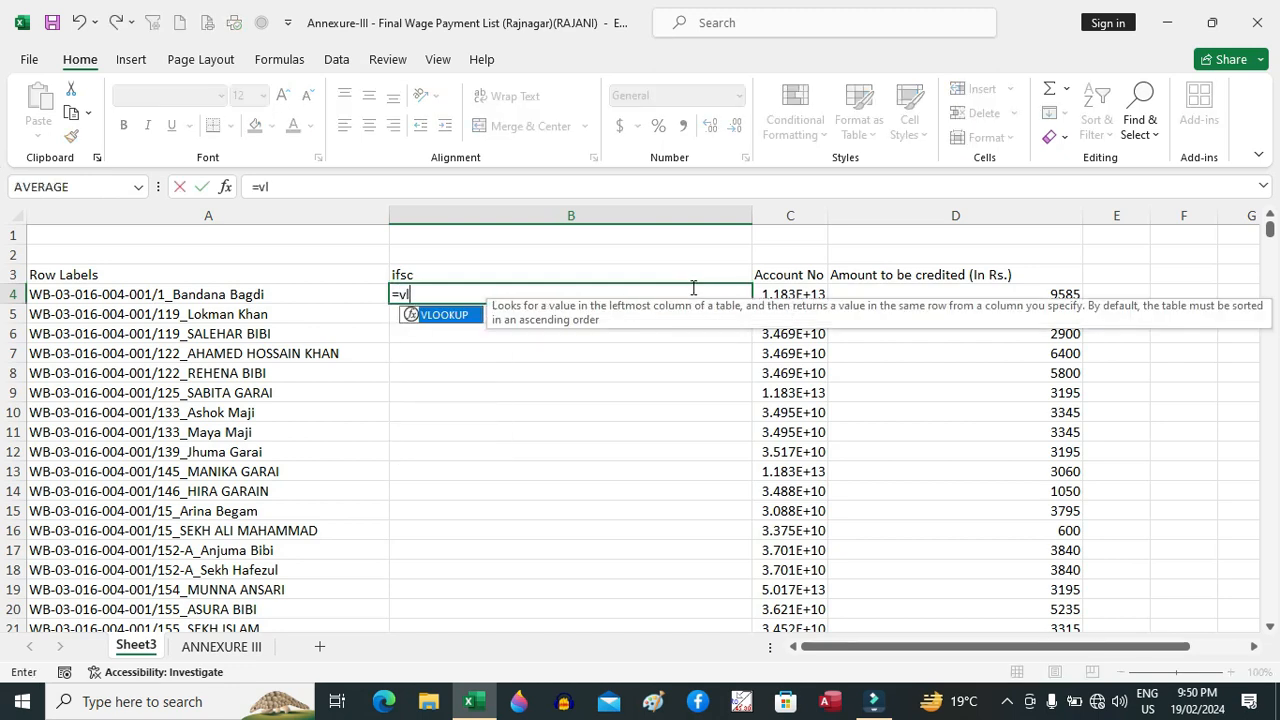
key(Tab)
click(238, 294)
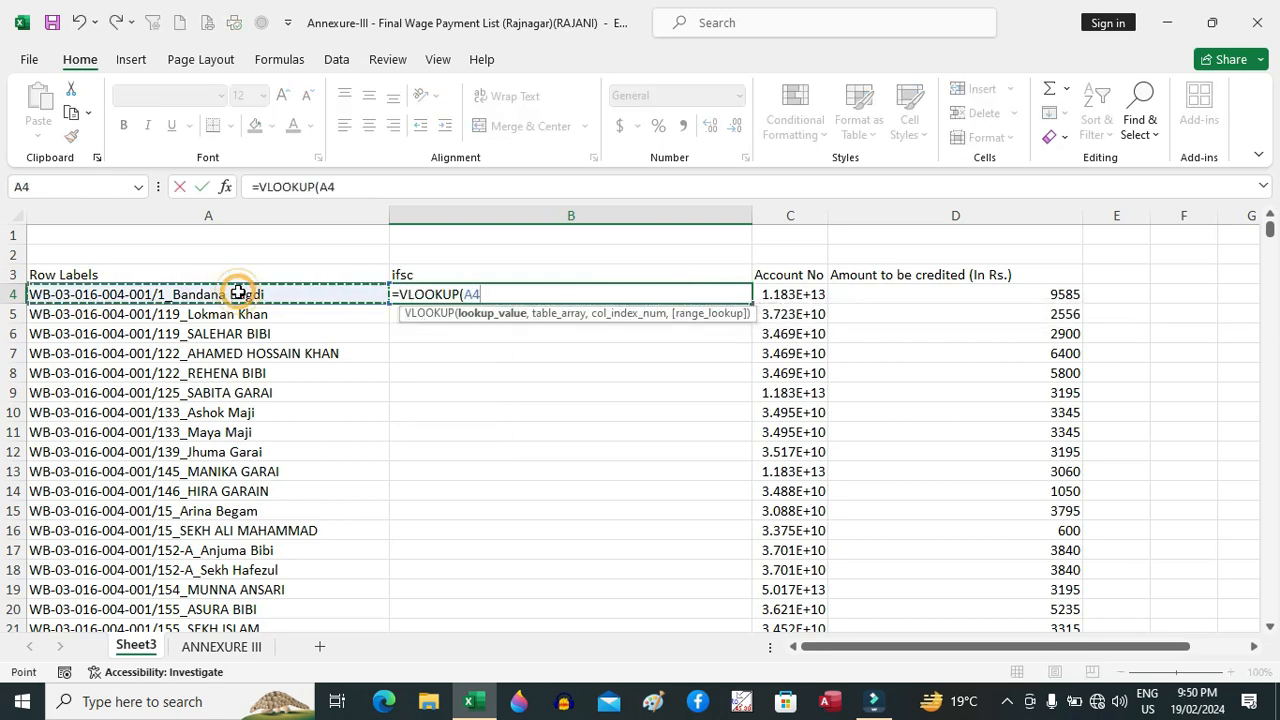
text(,ann)
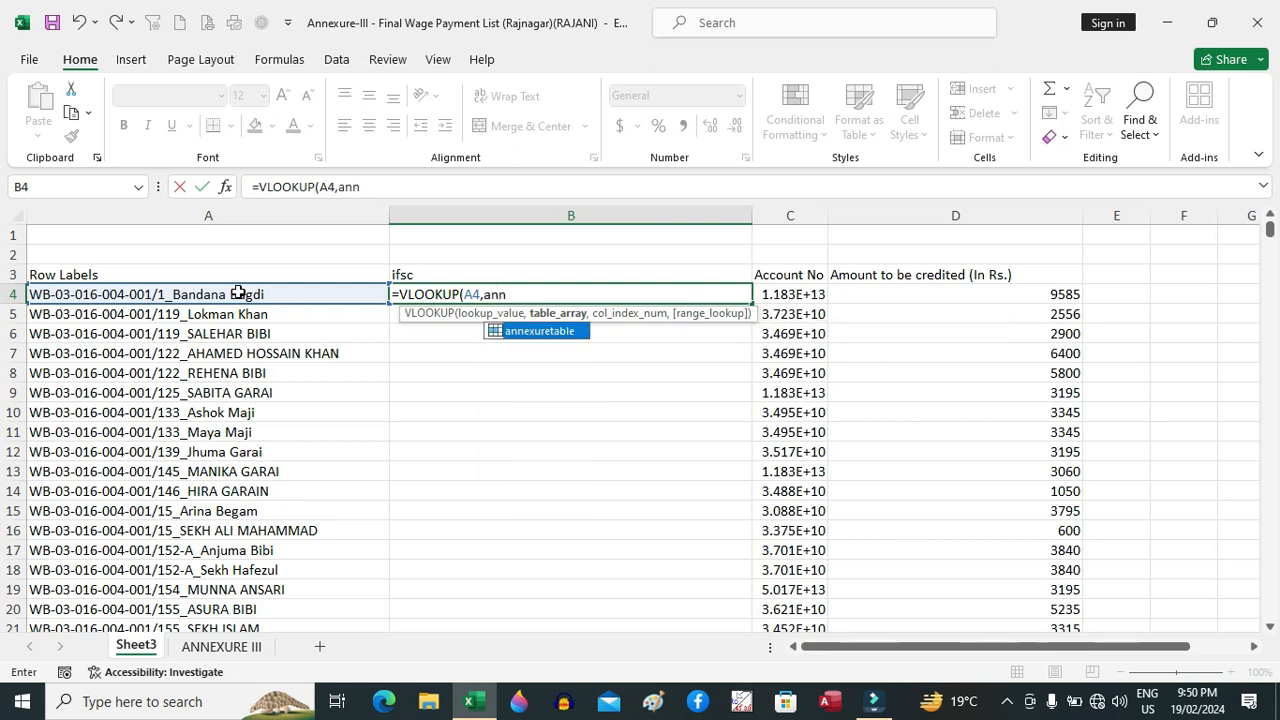
key(Tab)
text(,)
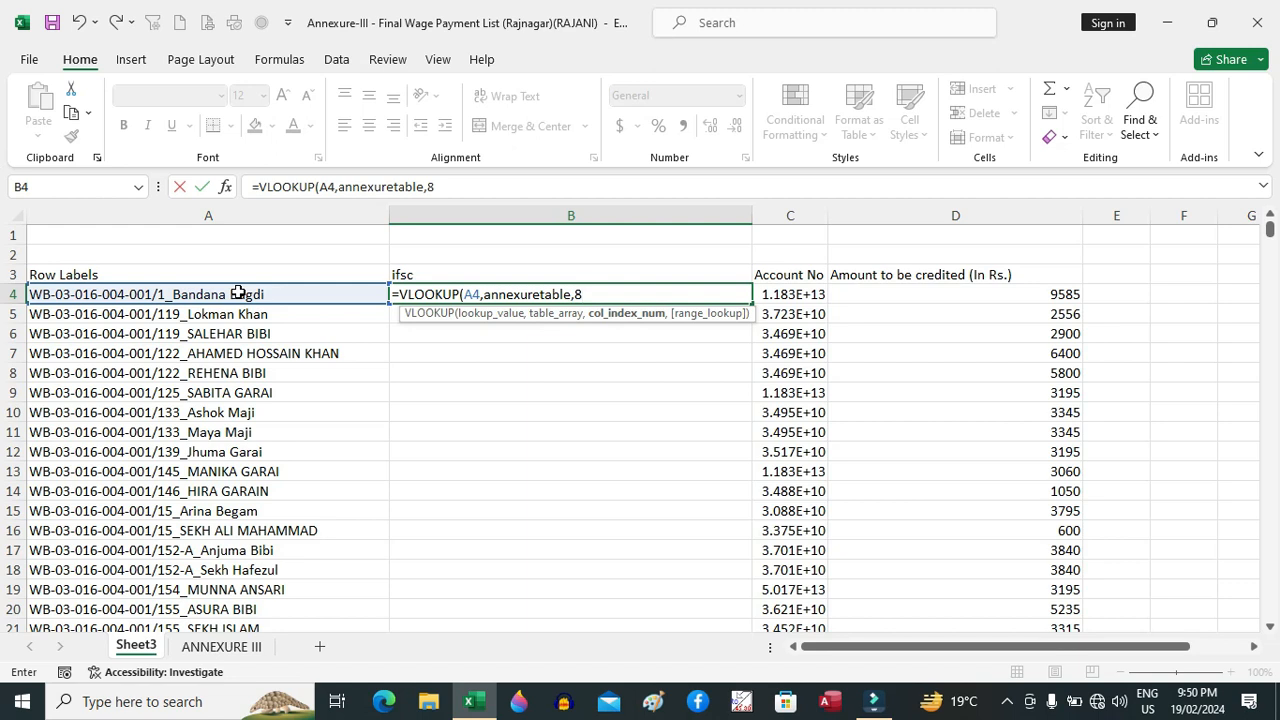
text(8,0)
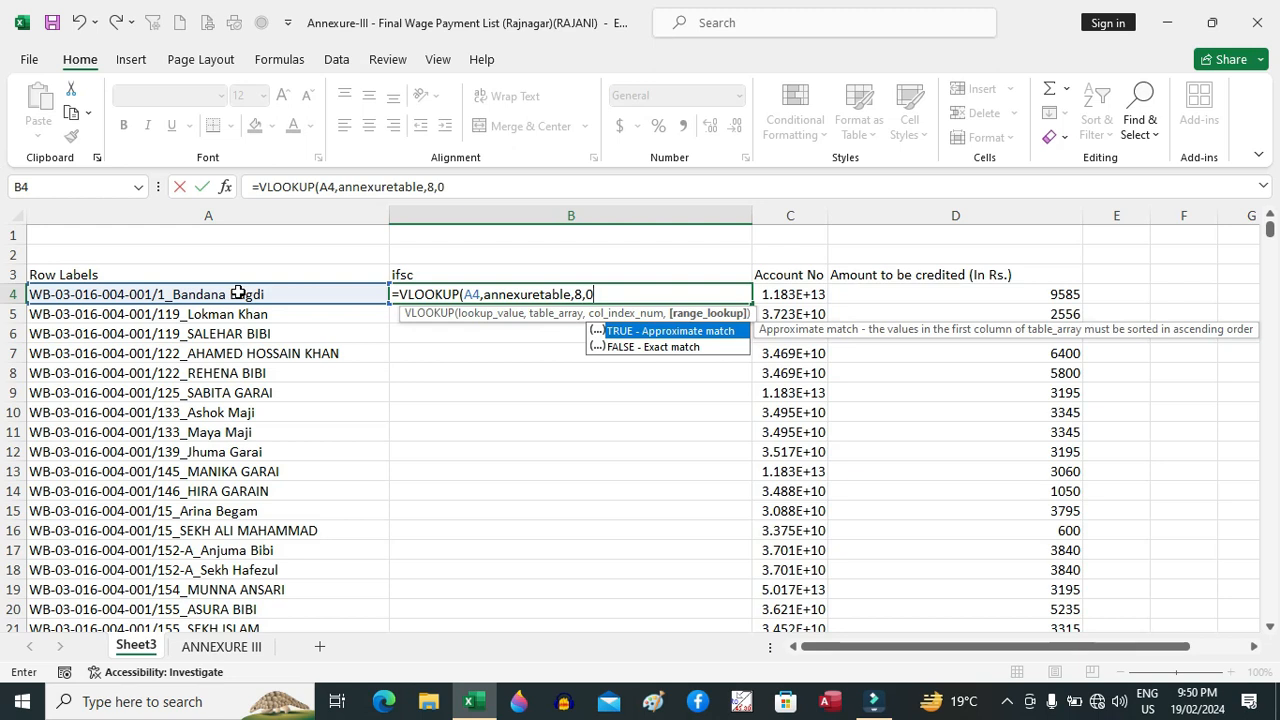
text())
key(Return)
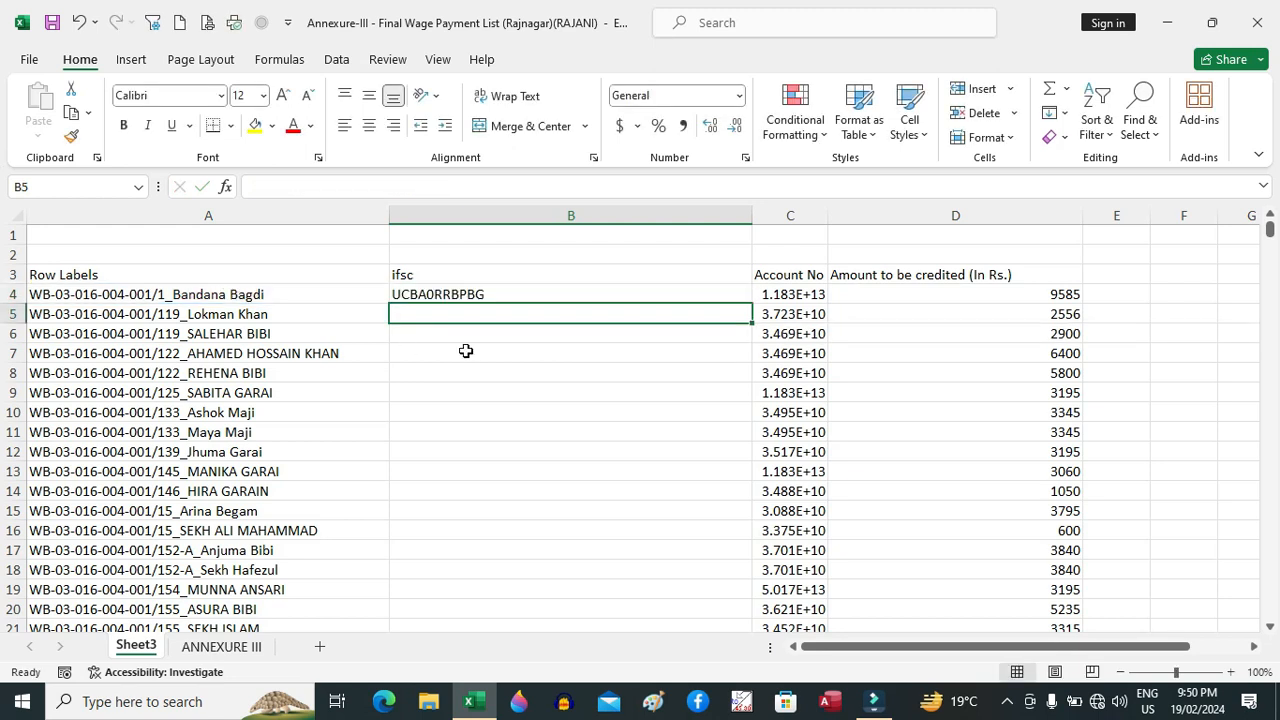
Fill the ifsc formula from B4 down the whole list and narrow column B
click(700, 294)
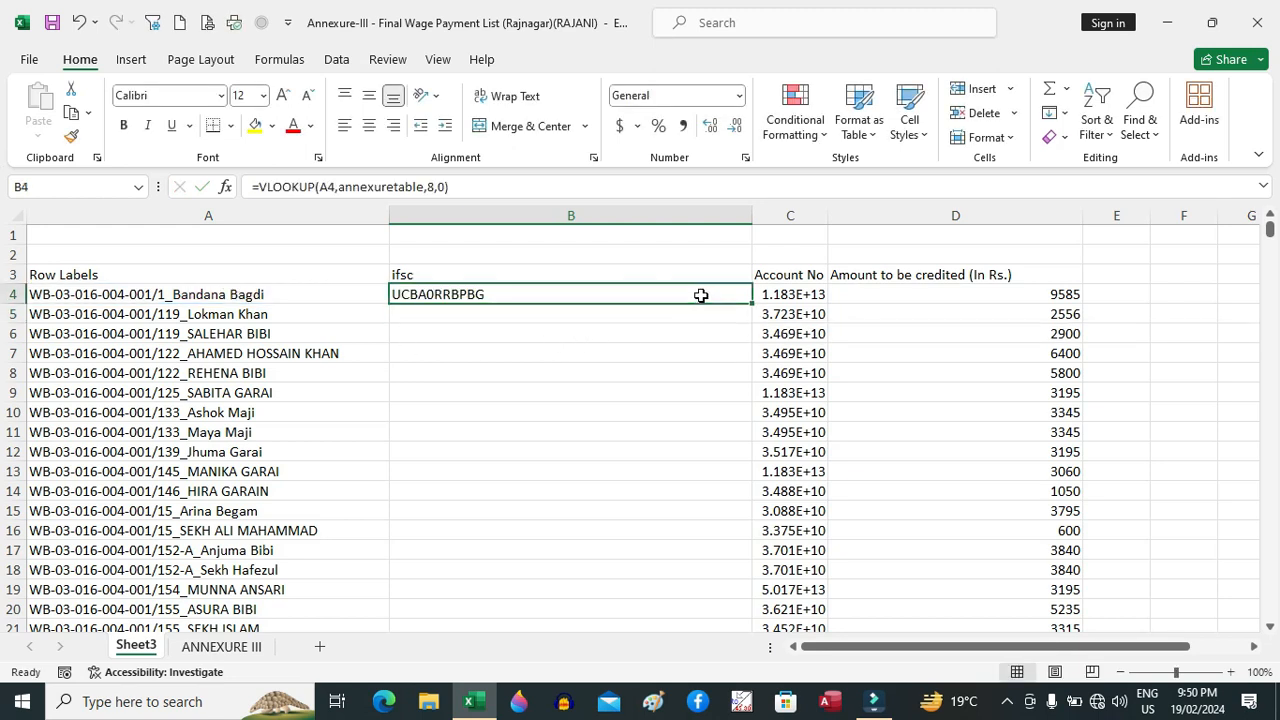
double_click(752, 309)
drag(752, 216, 472, 216)
Insert a column before the ifsc column on Sheet3, enter the header Bank Name in B3 and narrow column B
click(437, 217)
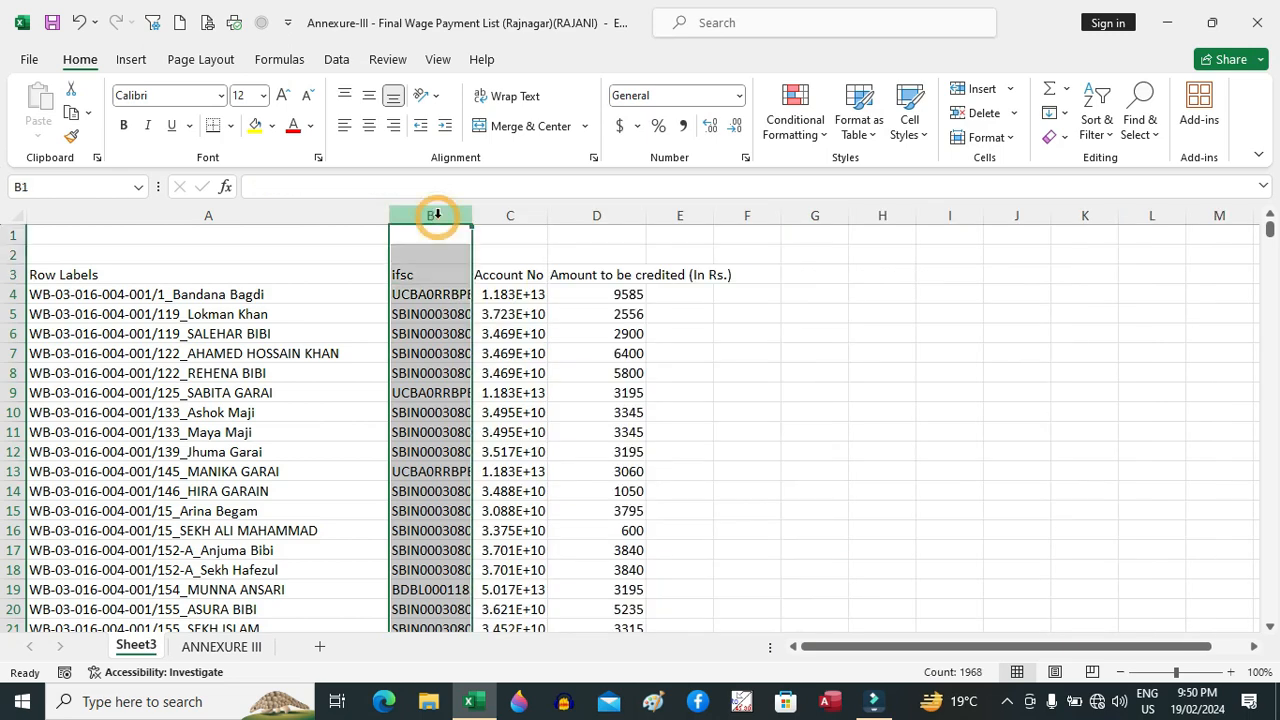
key(ctrl+Page_Down)
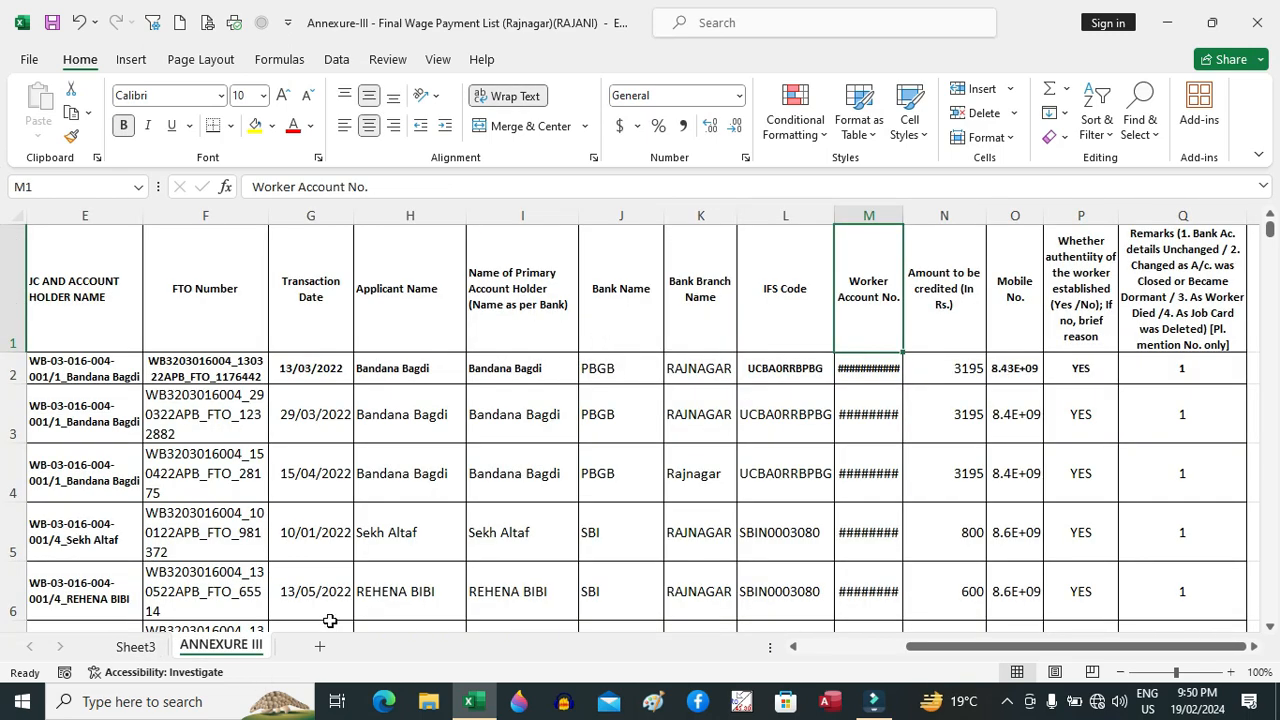
click(138, 647)
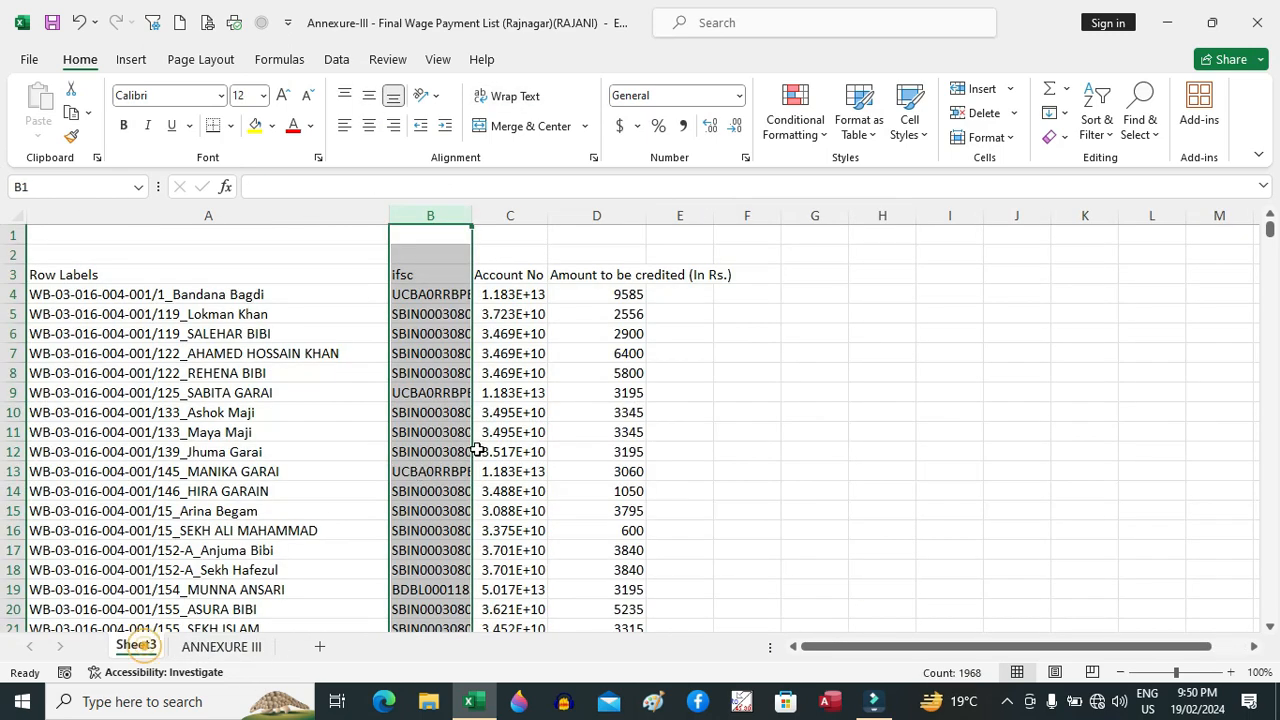
right_click(447, 218)
click(505, 400)
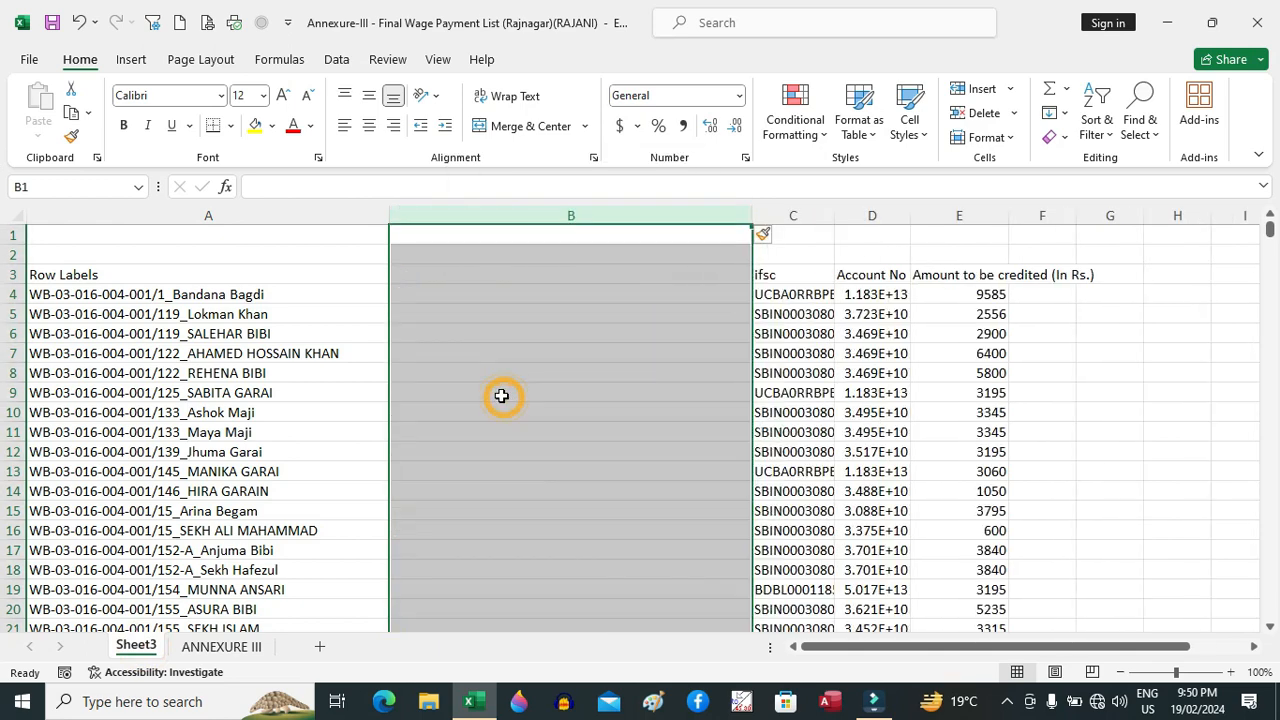
click(612, 276)
text(Bank Name)
key(Return)
drag(752, 217, 525, 268)
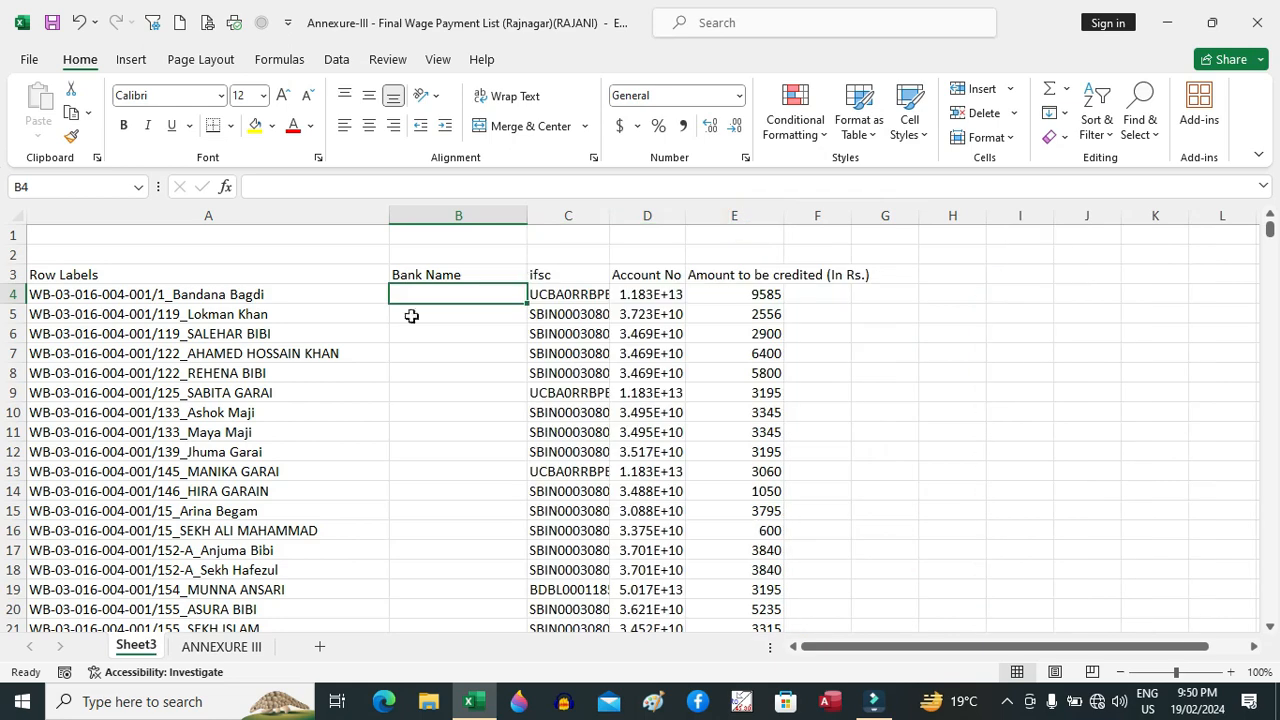
On the ANNEXURE III sheet, count the columns from JC AND ACCOUNT HOLDER NAME across to Bank Name, and return to Sheet3
click(221, 648)
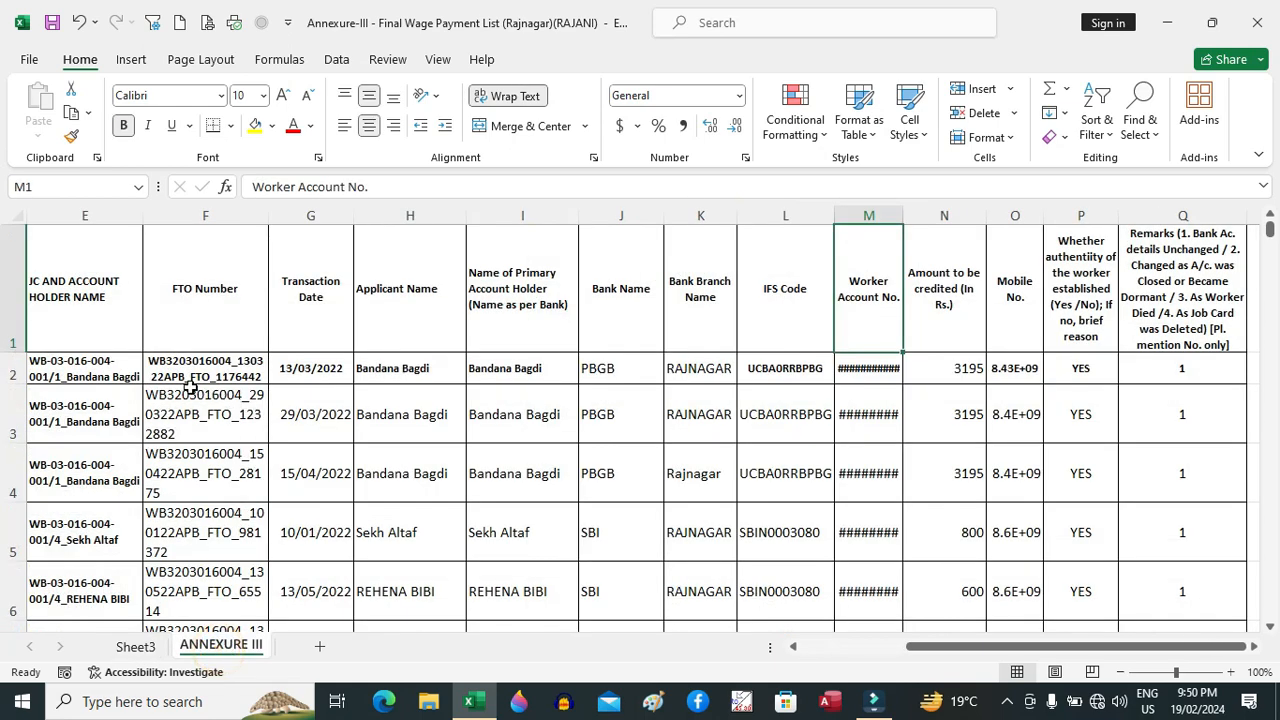
click(91, 335)
key(Right)
key(Right)
key(Right)
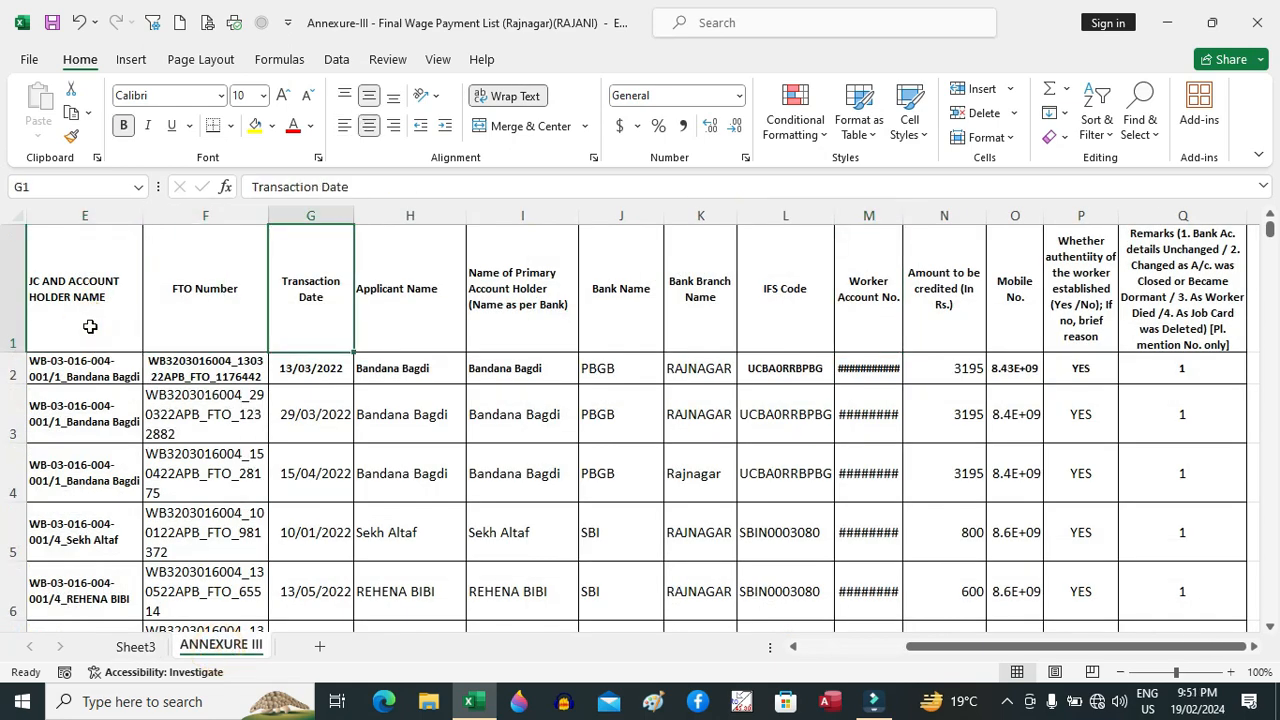
key(Right)
key(Right)
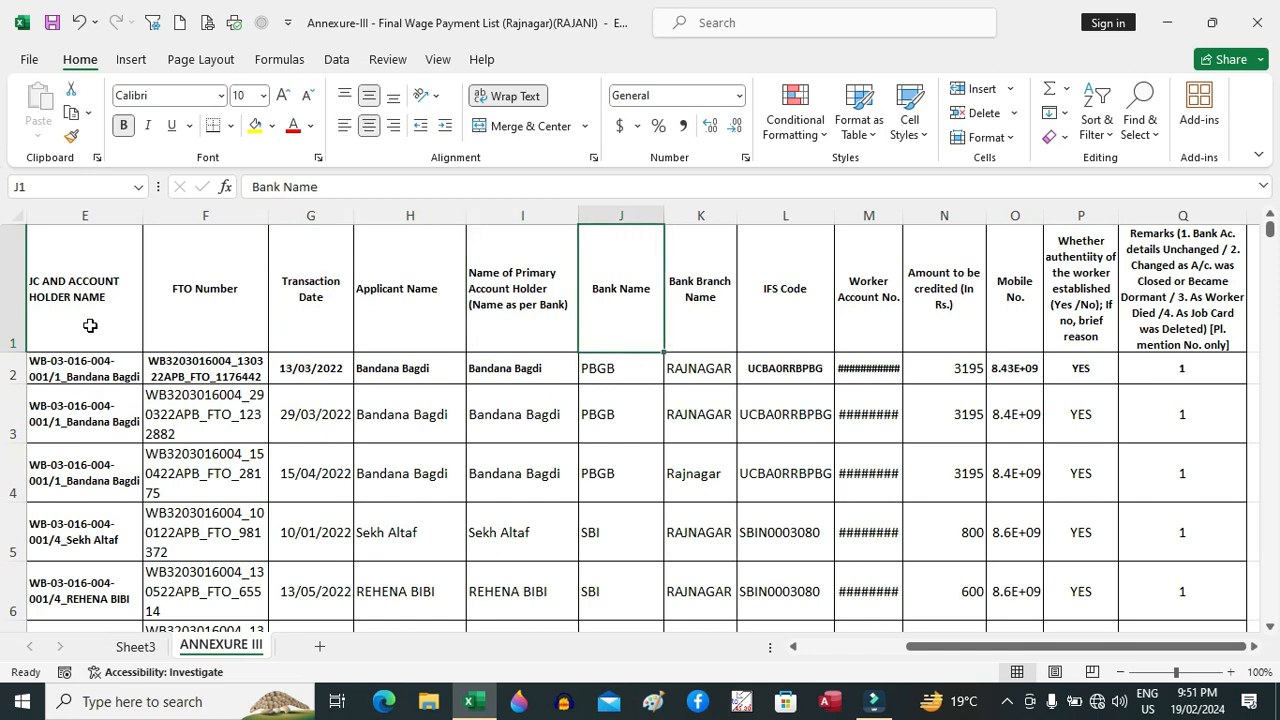
click(135, 646)
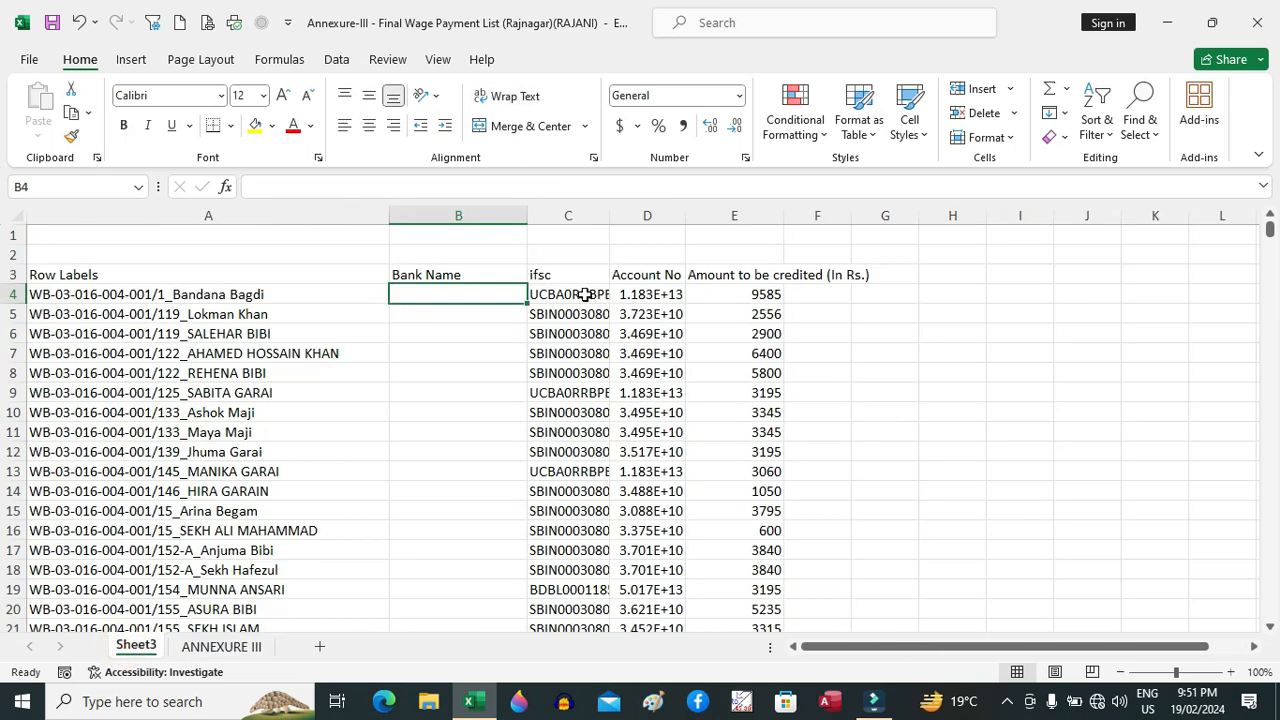
Enter =VLOOKUP(A4,annexuretable,6,0) in B4 to look up the bank name and fill it down the whole list
text(=VLOOKUP()
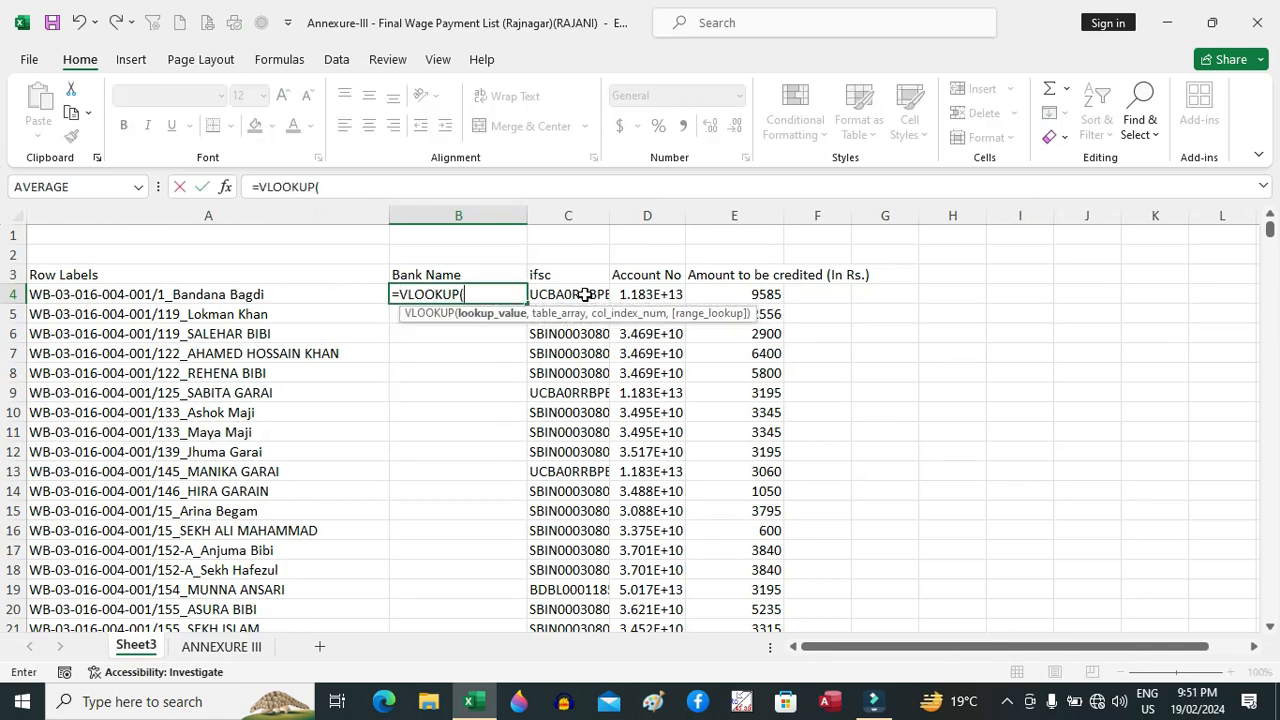
click(168, 292)
text(,ann)
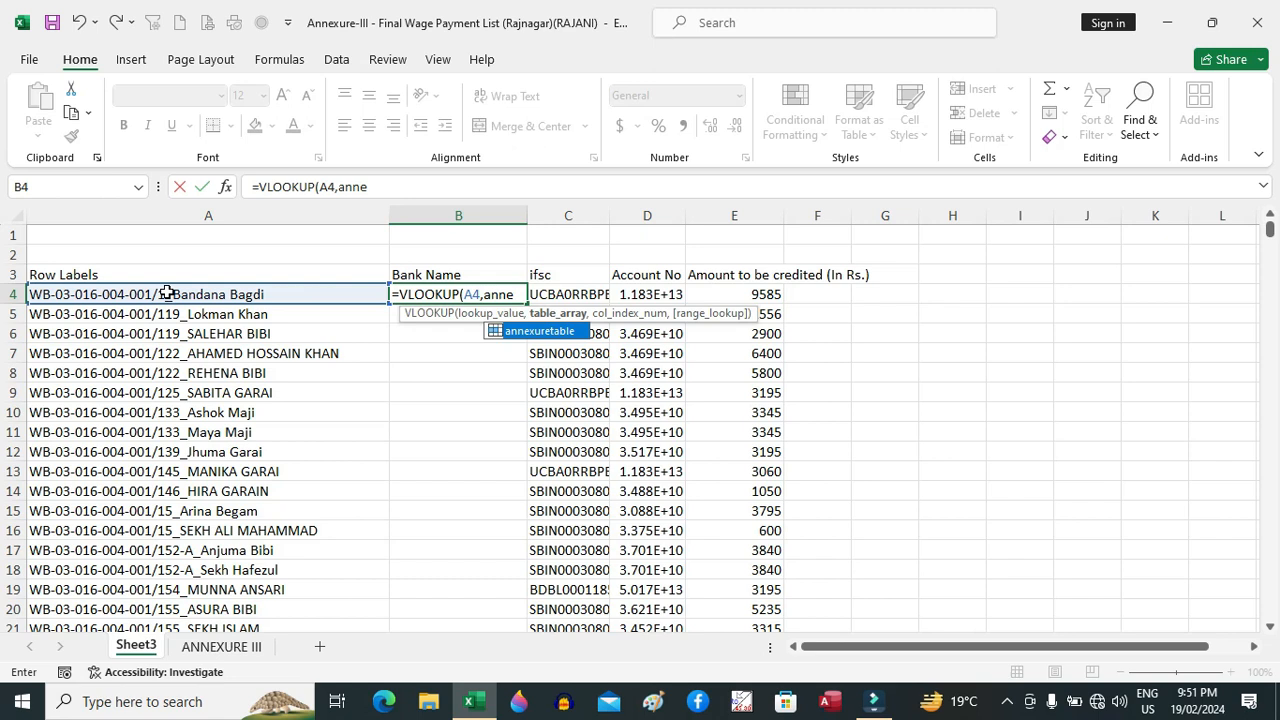
text(e)
key(Tab)
text(,6,0)
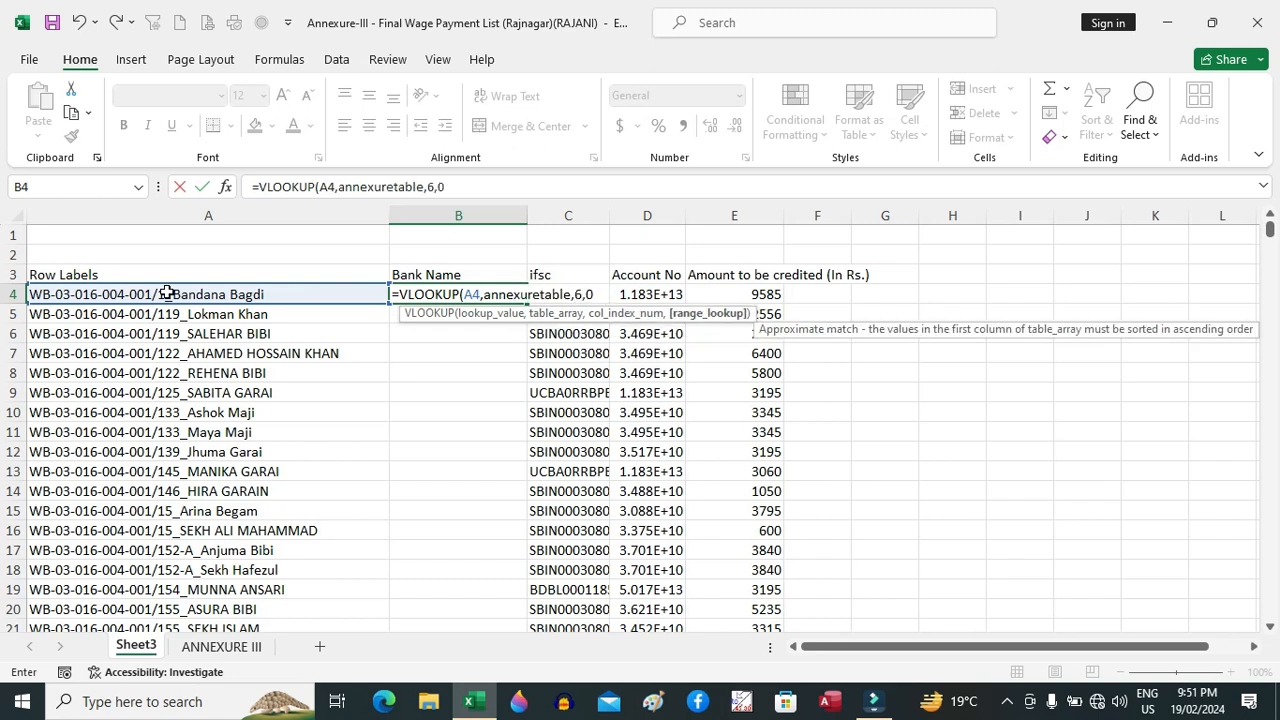
text())
key(Return)
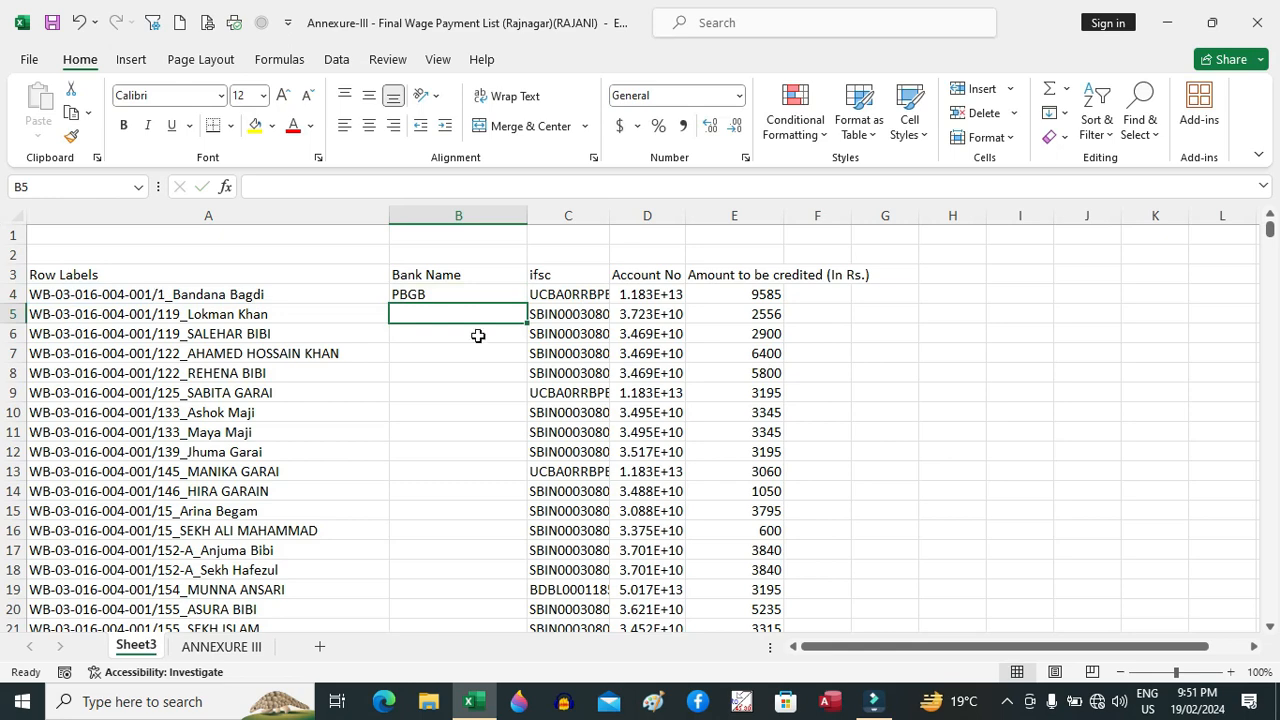
click(494, 293)
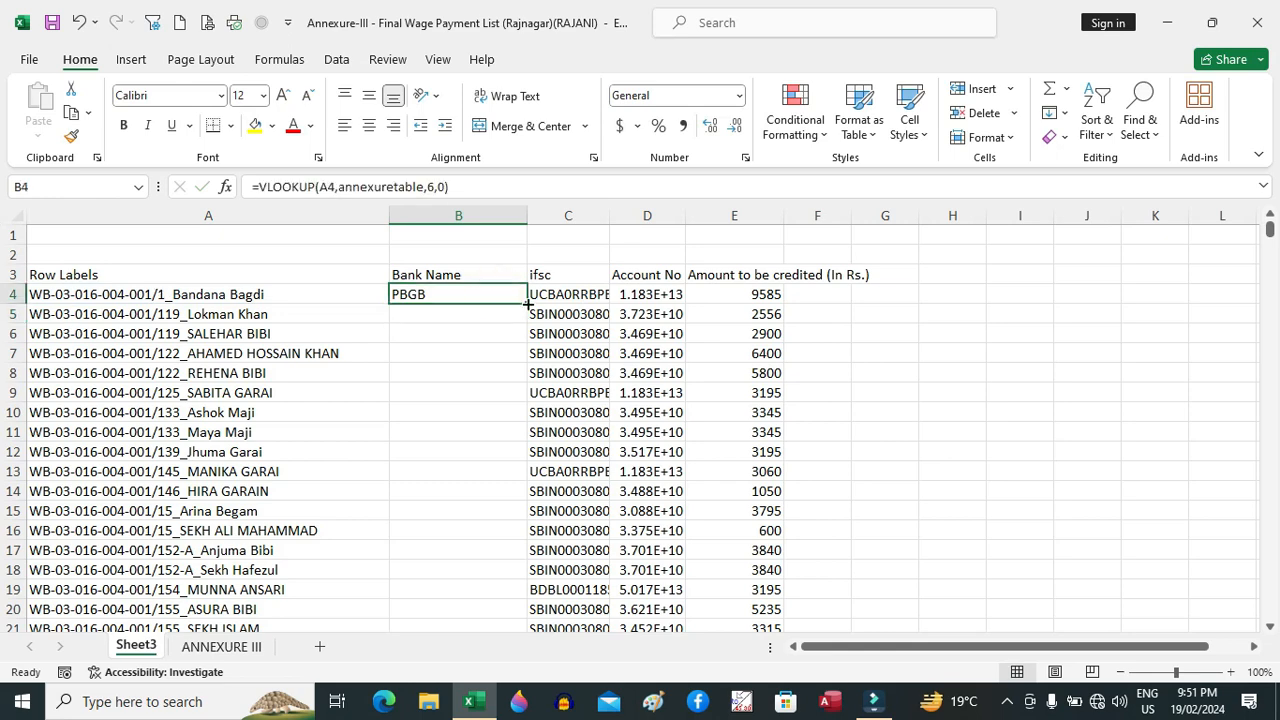
double_click(527, 303)
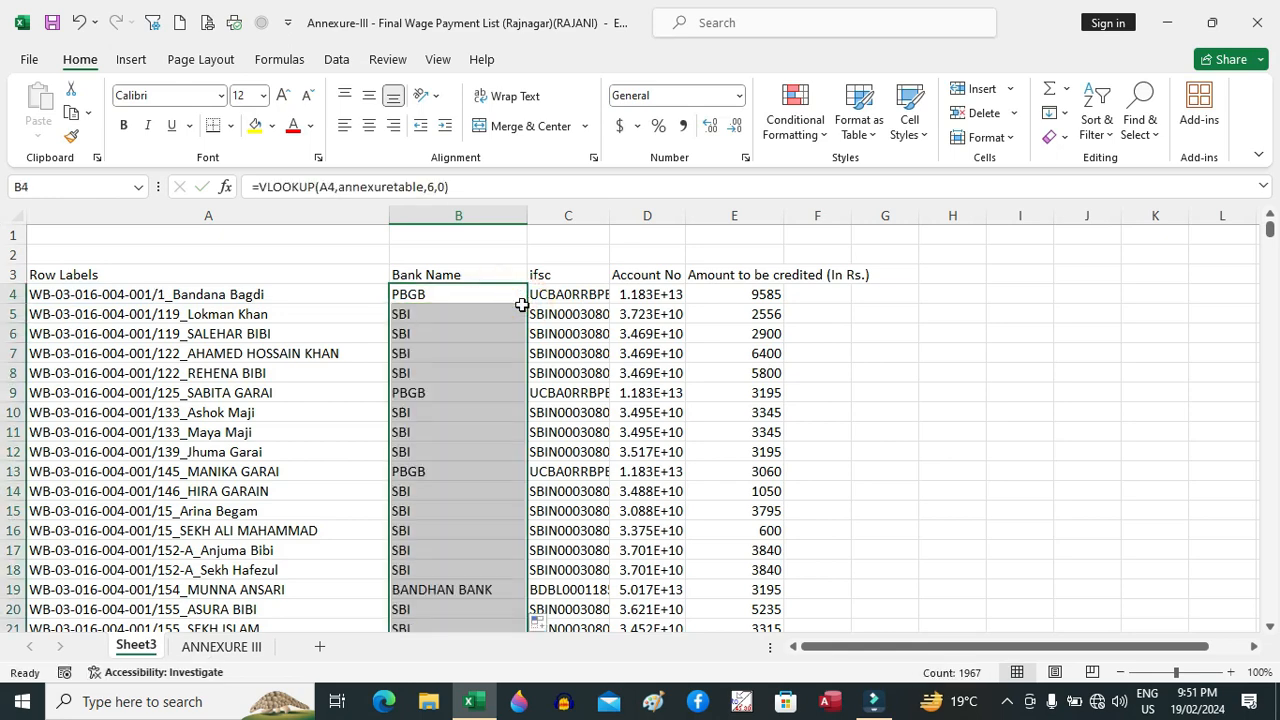
Insert a column before the Bank Name column with the header Ben Name in B3, and fit column A to its contents
click(271, 214)
right_click(265, 213)
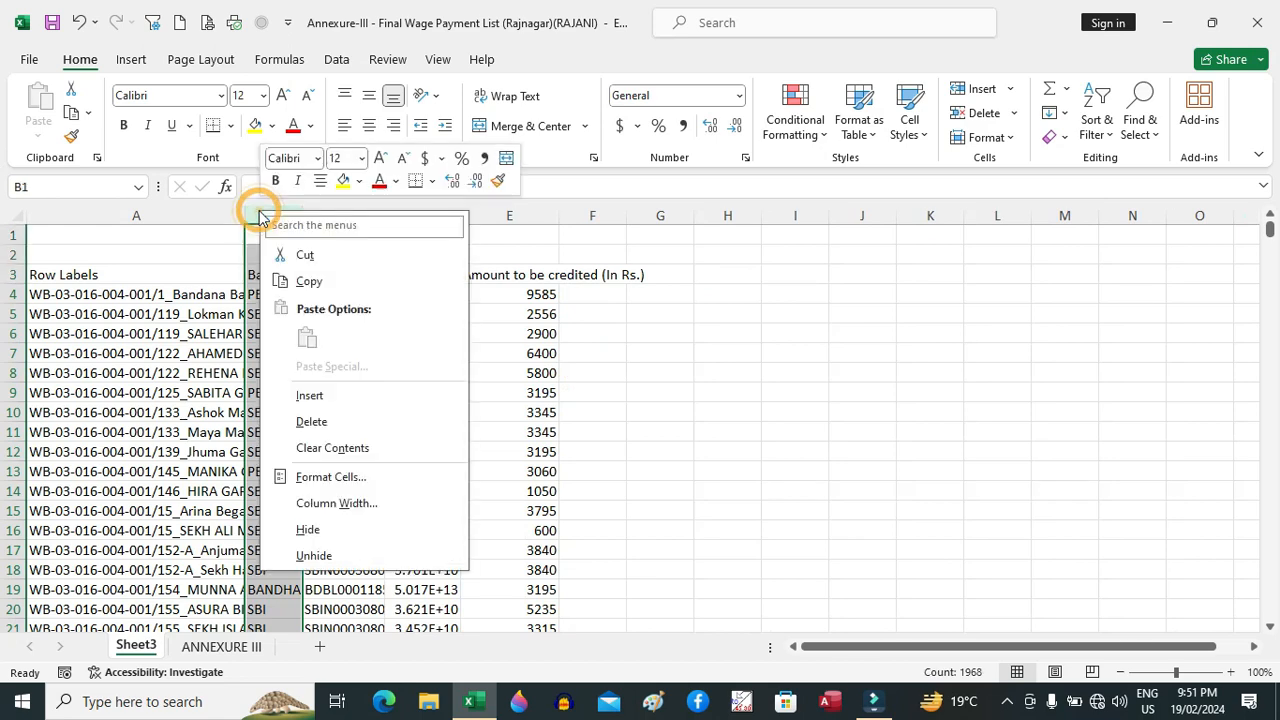
click(323, 393)
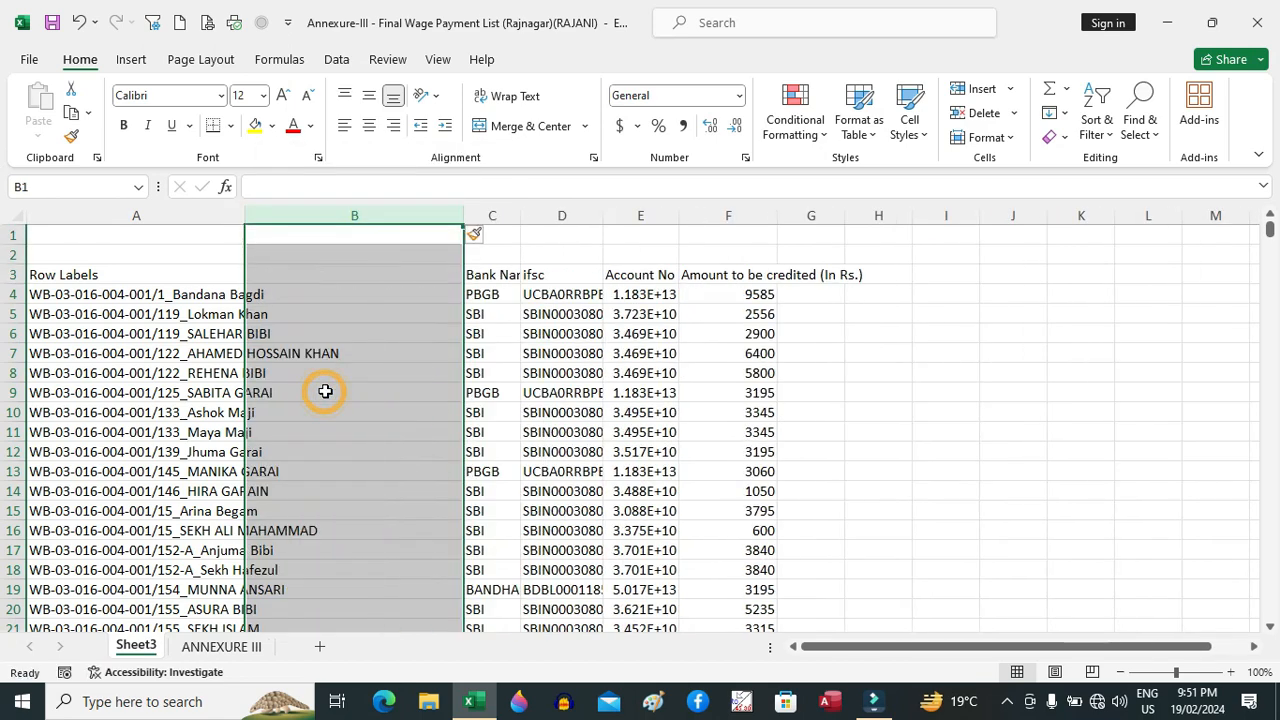
double_click(246, 219)
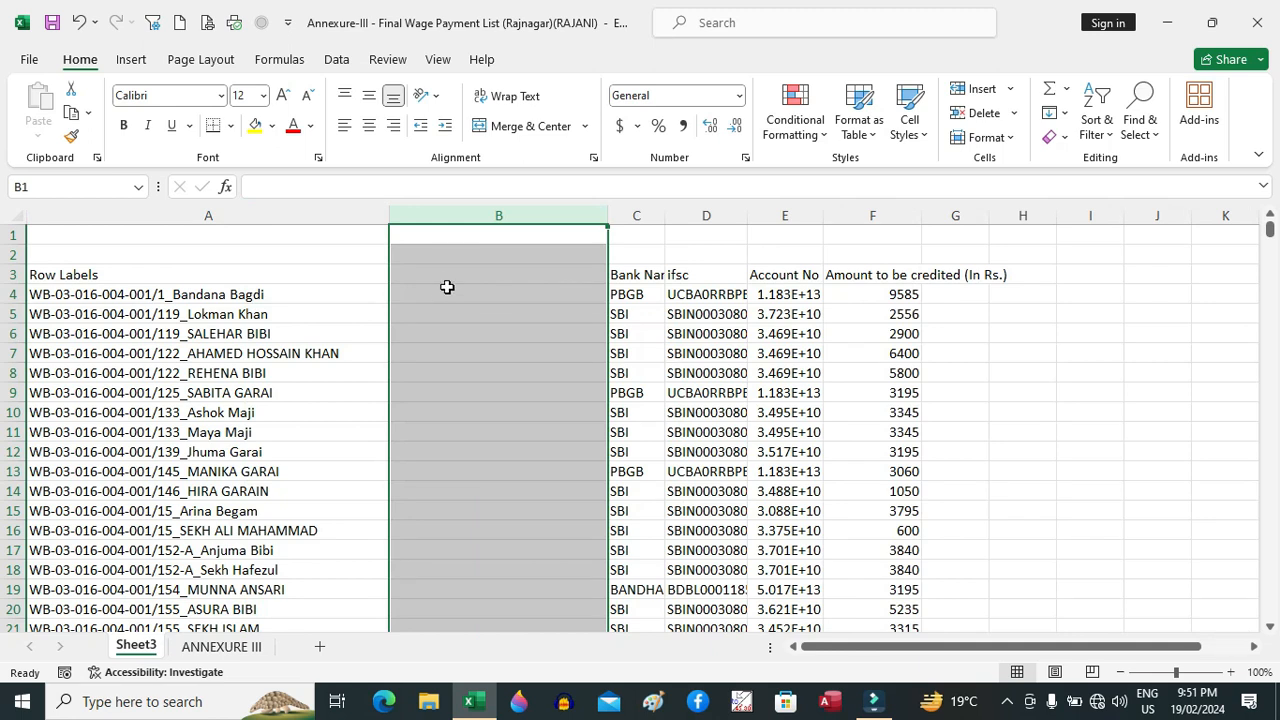
click(452, 276)
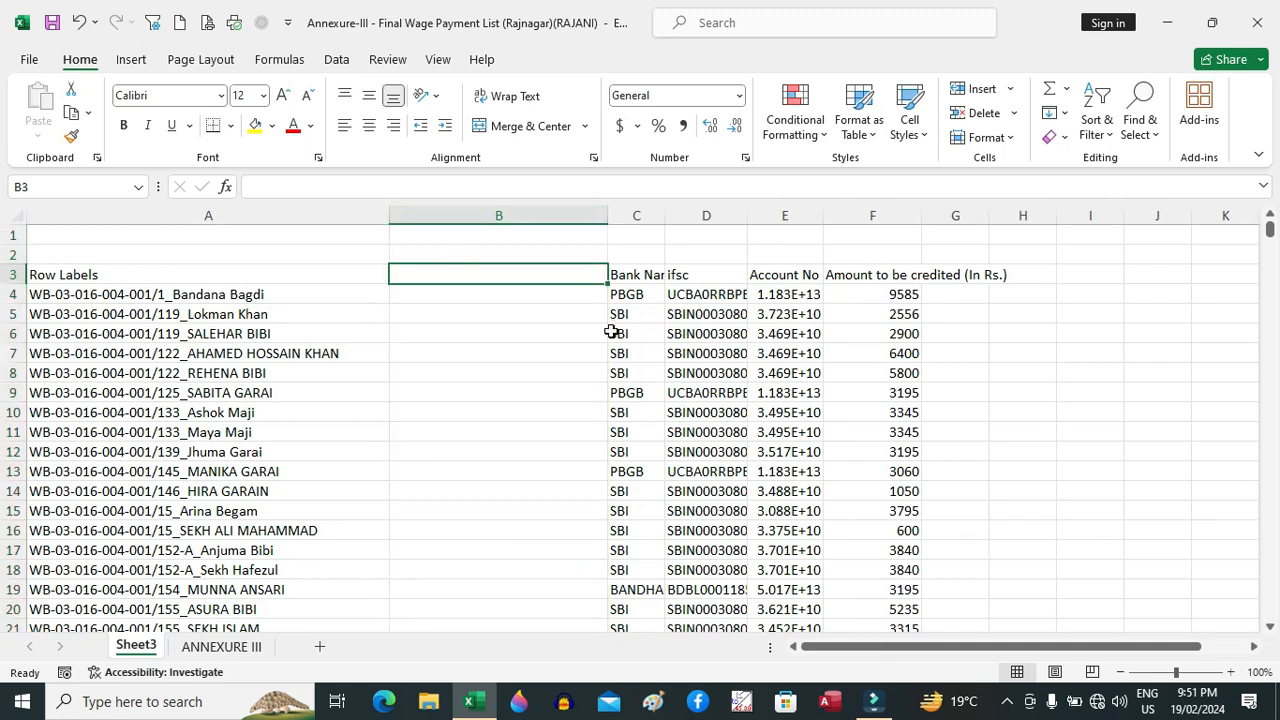
text(Ben Nam)
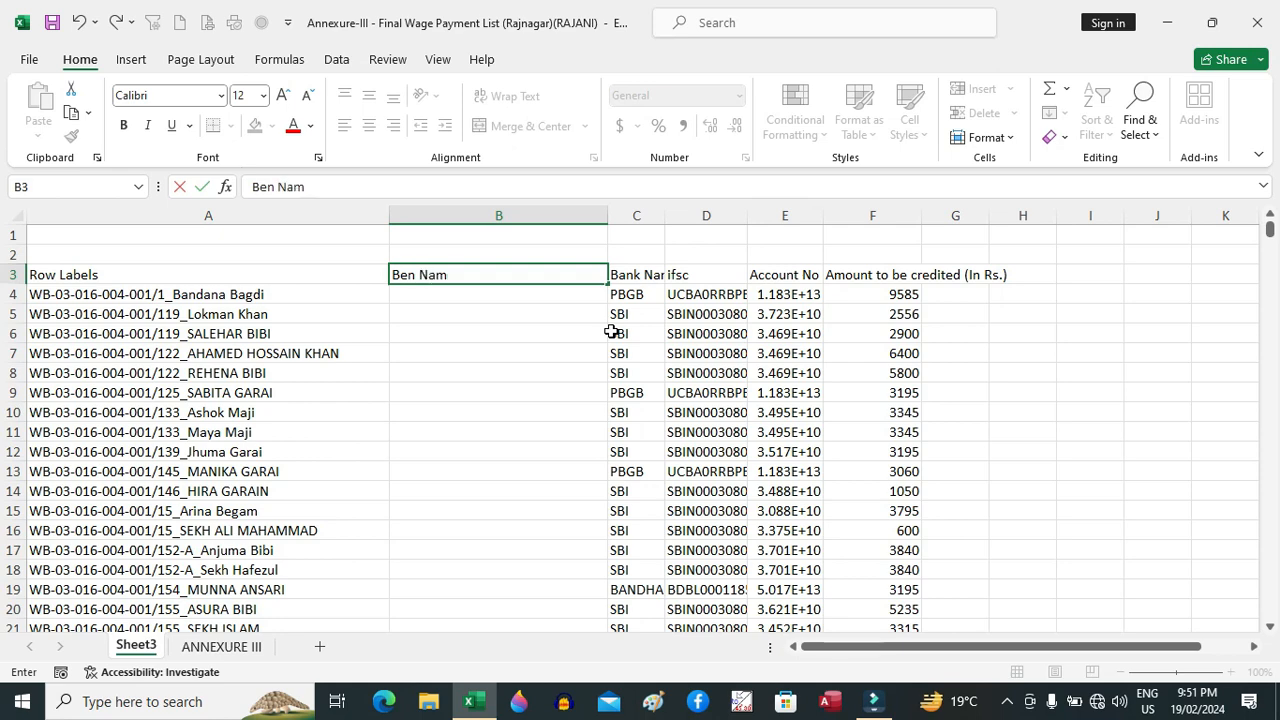
key(Return)
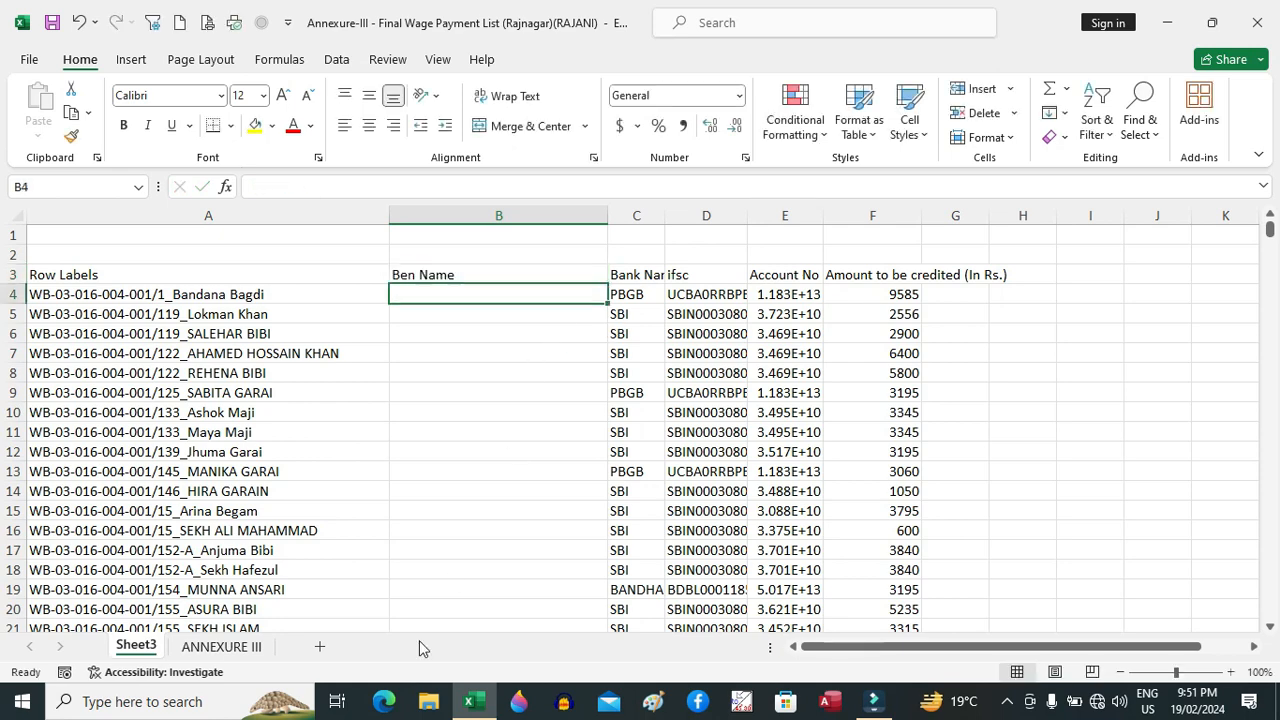
Replace the header in B3 with the text Applicant Name copied from H1 of the ANNEXURE III sheet
click(230, 647)
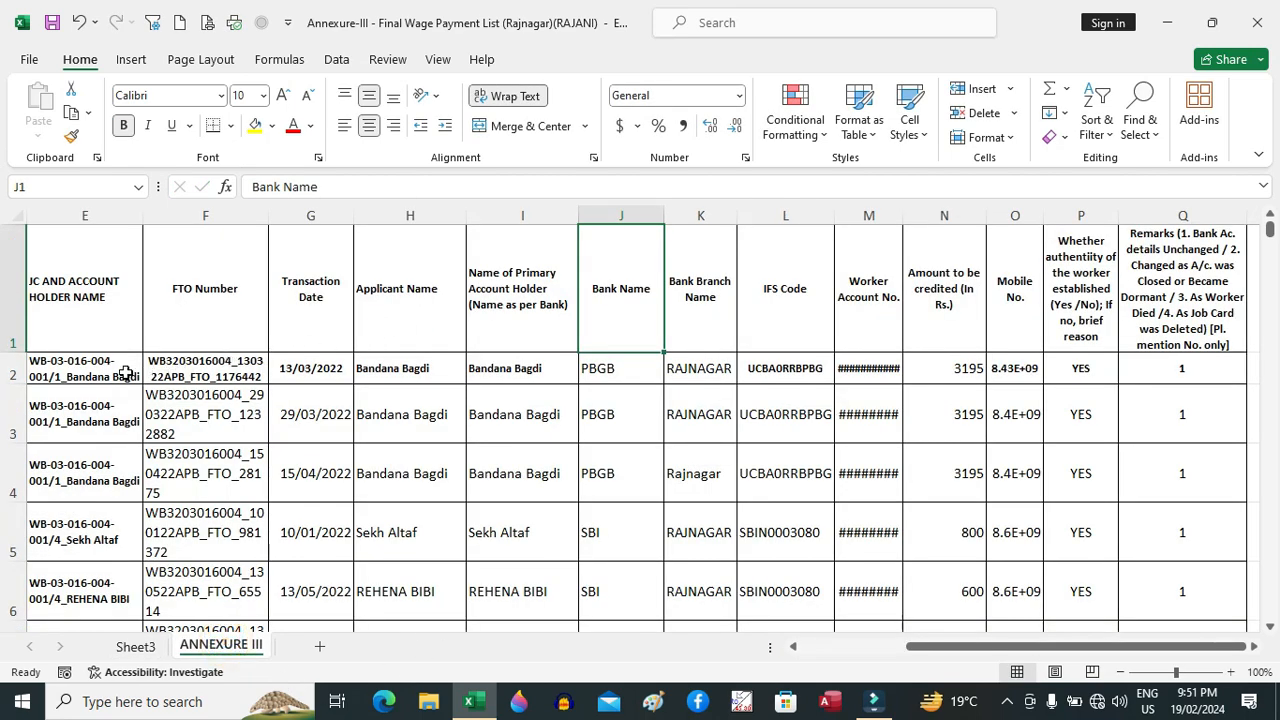
click(120, 332)
click(154, 331)
key(Right)
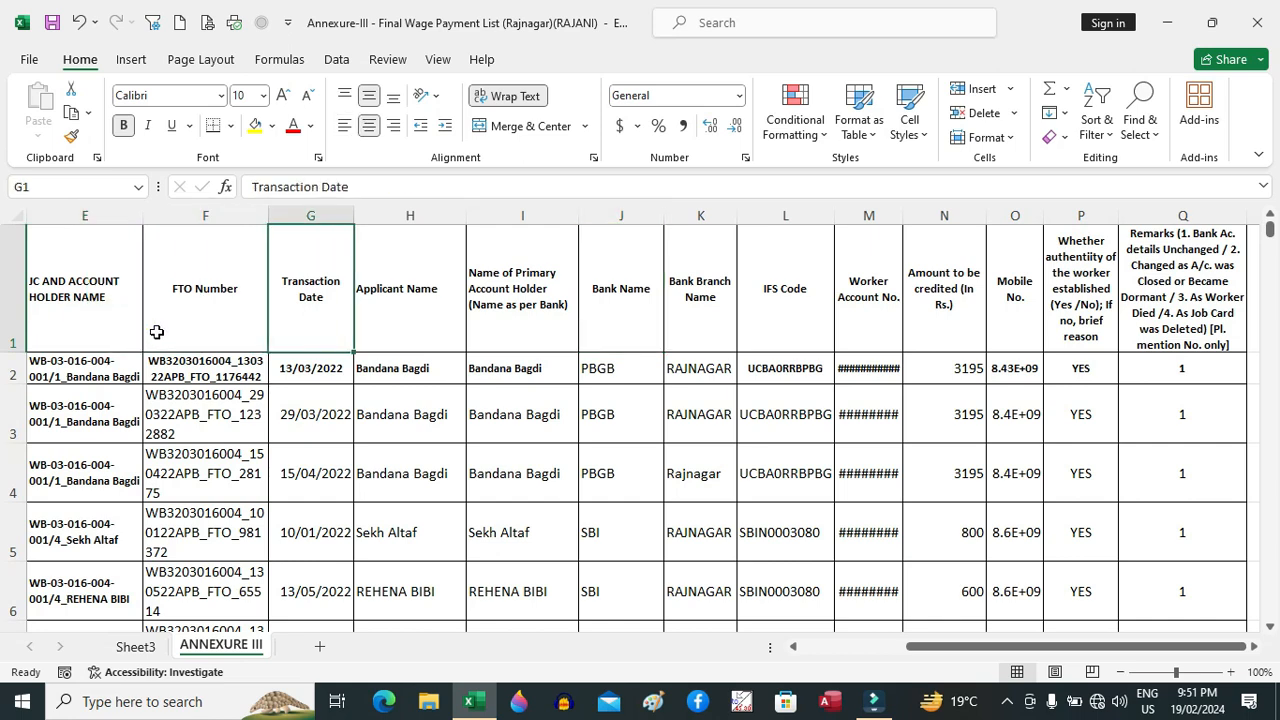
key(Right)
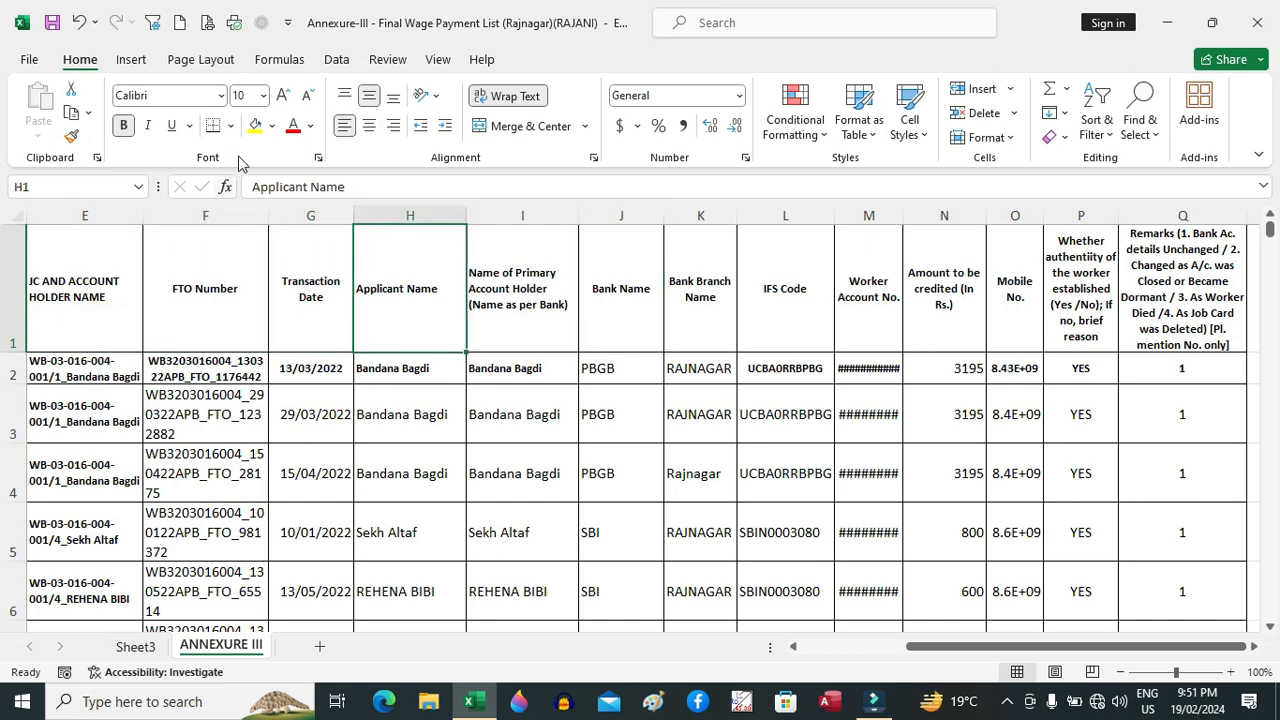
triple_click(393, 189)
key(ctrl+c)
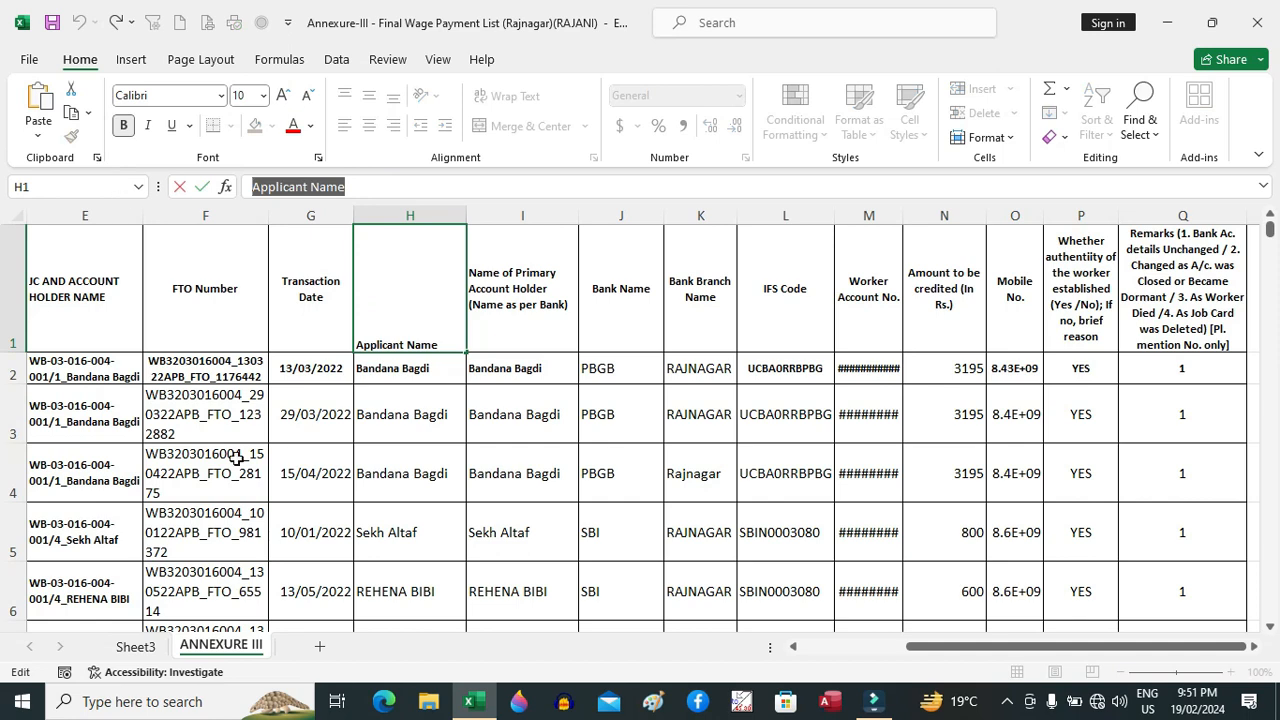
key(Escape)
click(140, 646)
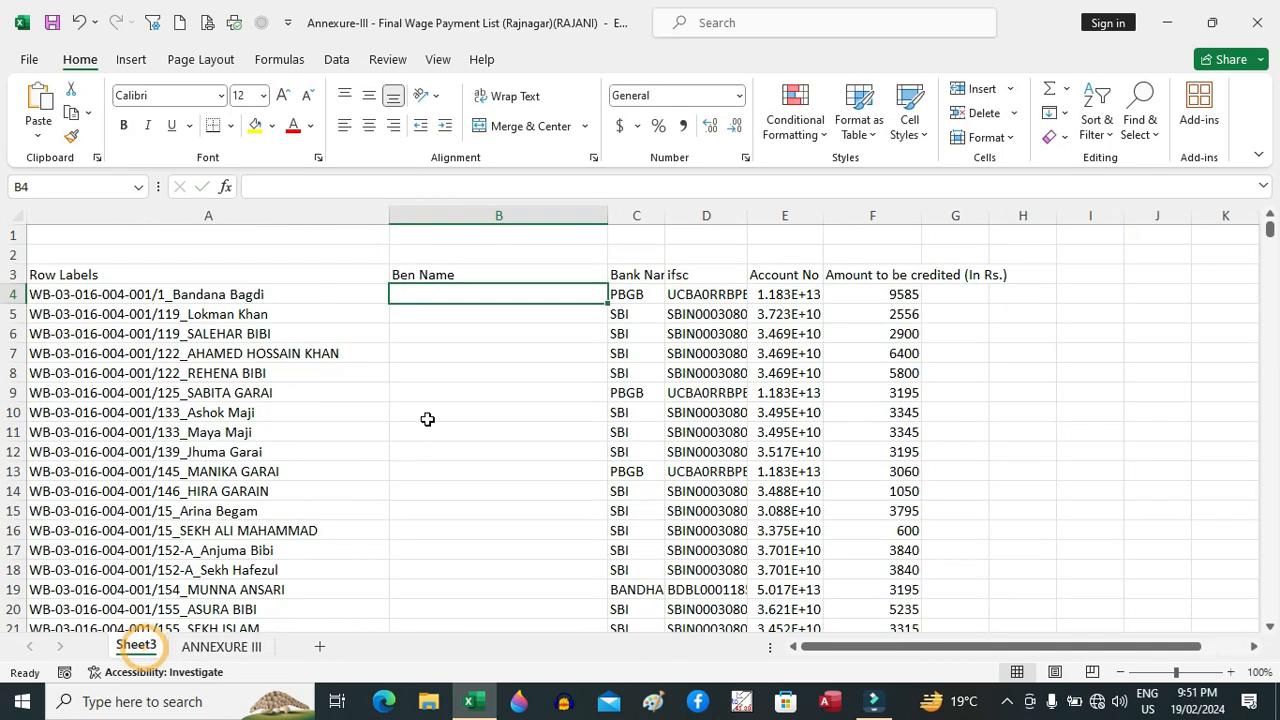
click(455, 280)
triple_click(343, 186)
key(ctrl+v)
Enter =VLOOKUP(A4,annexuretable,4,0) in B4 to look up the first worker's applicant name
click(462, 294)
text(=vl)
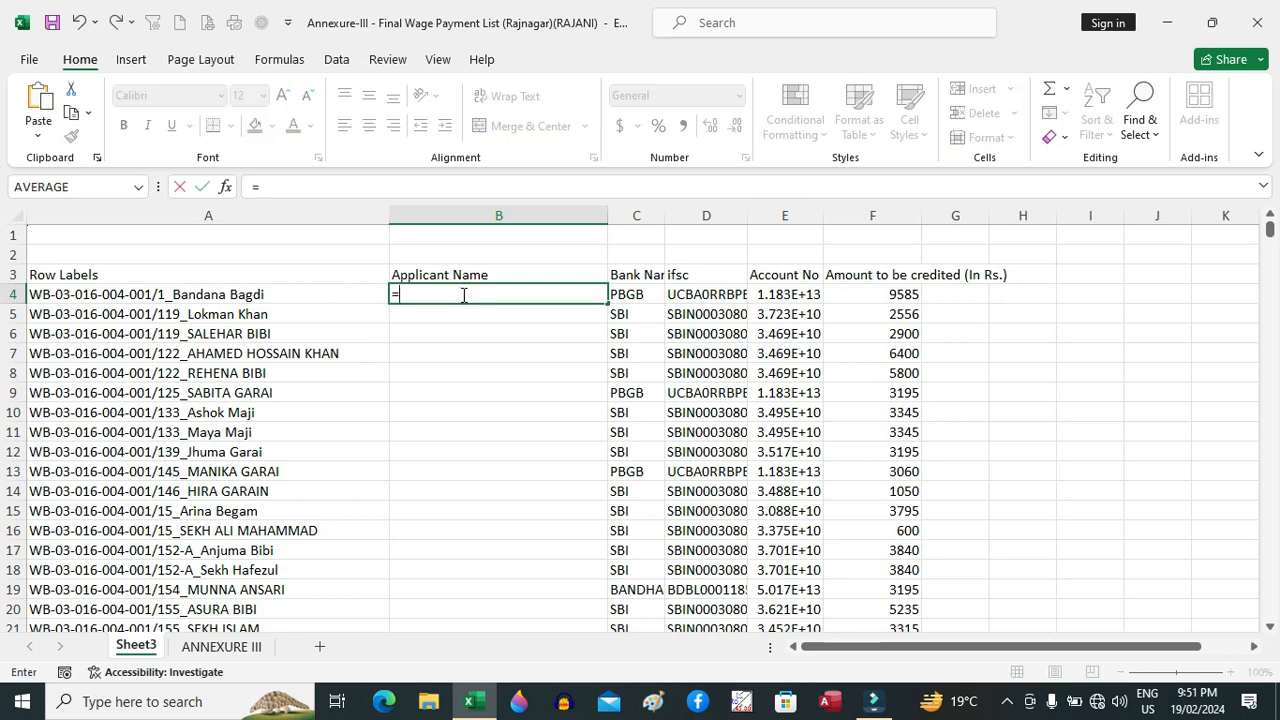
key(Tab)
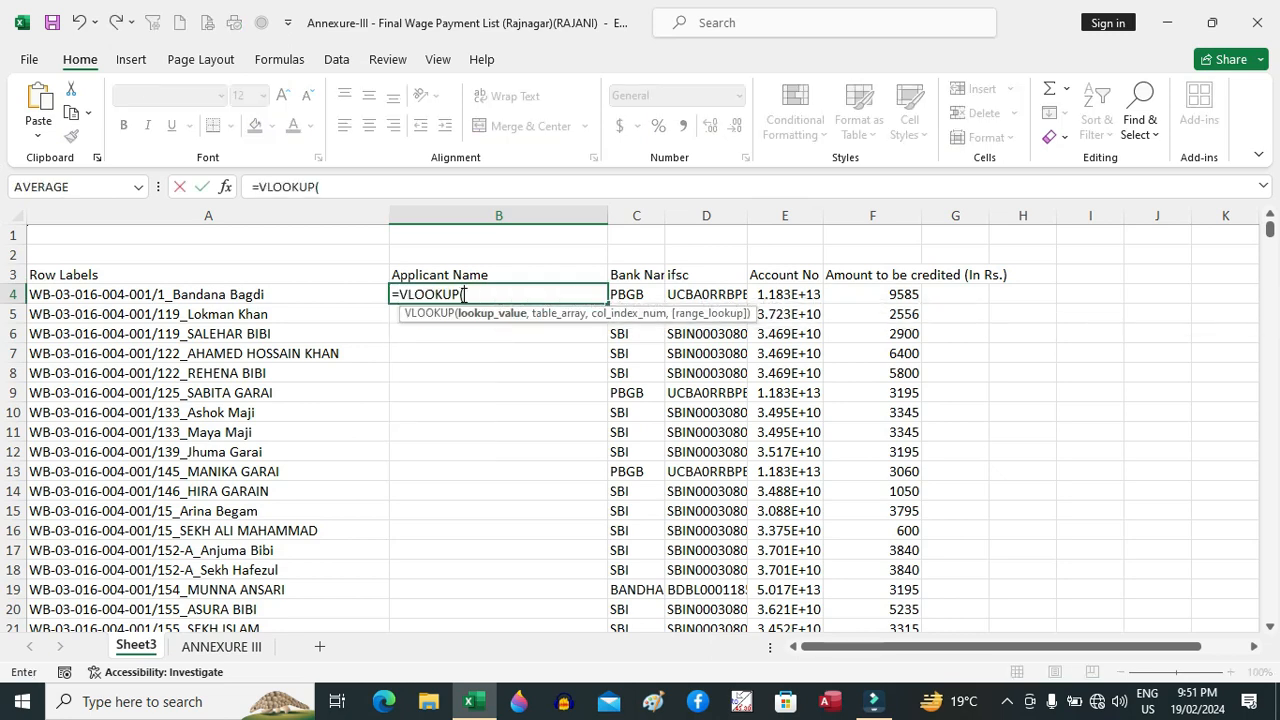
click(268, 292)
text(,anne)
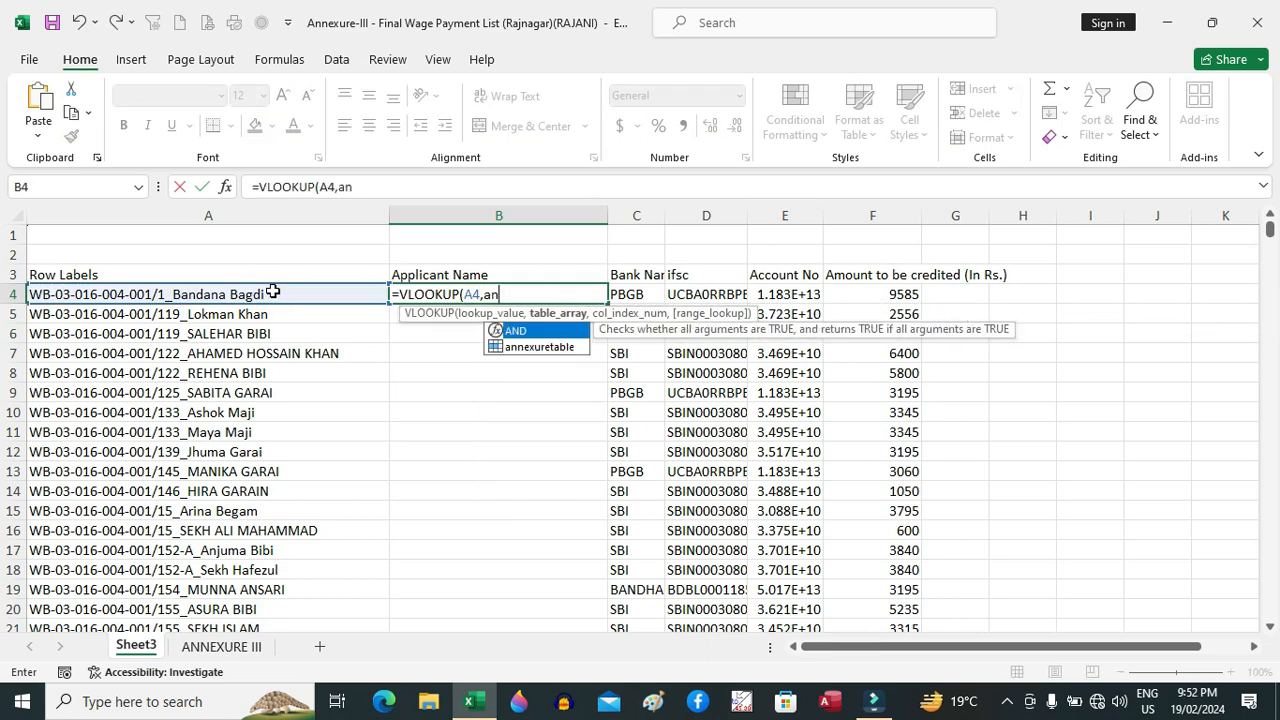
key(Tab)
text(,)
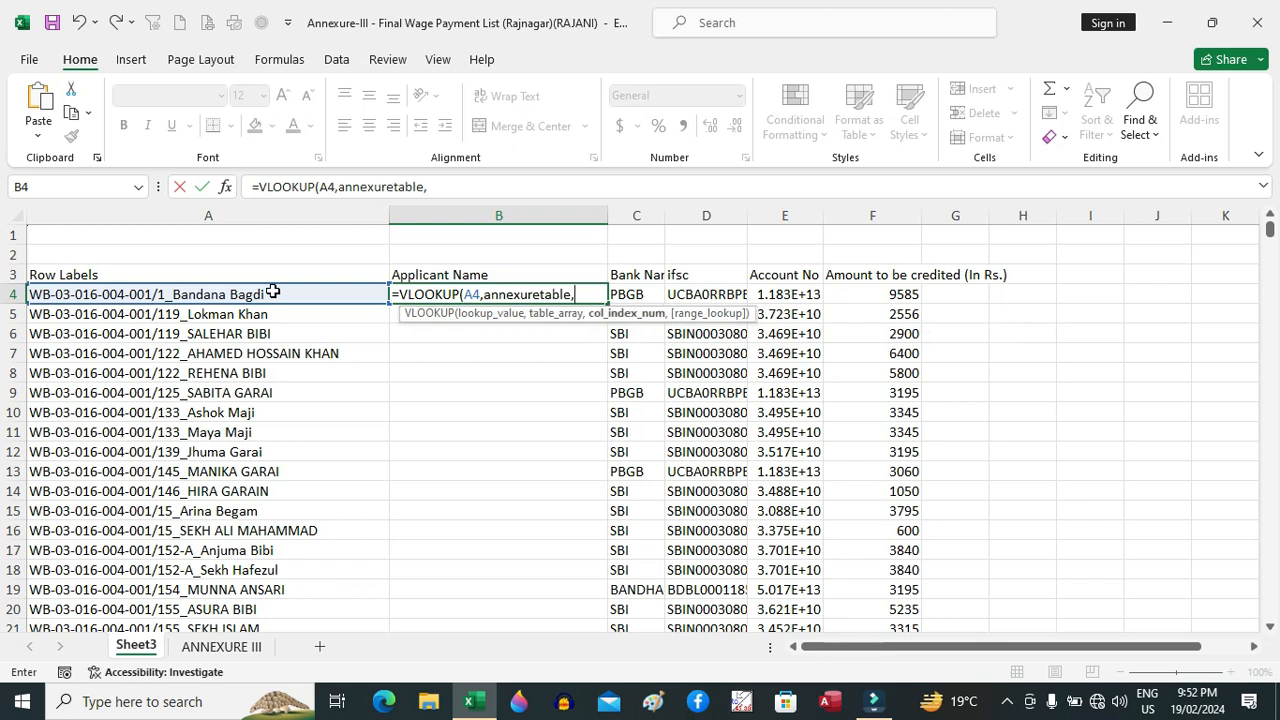
text(4,0)
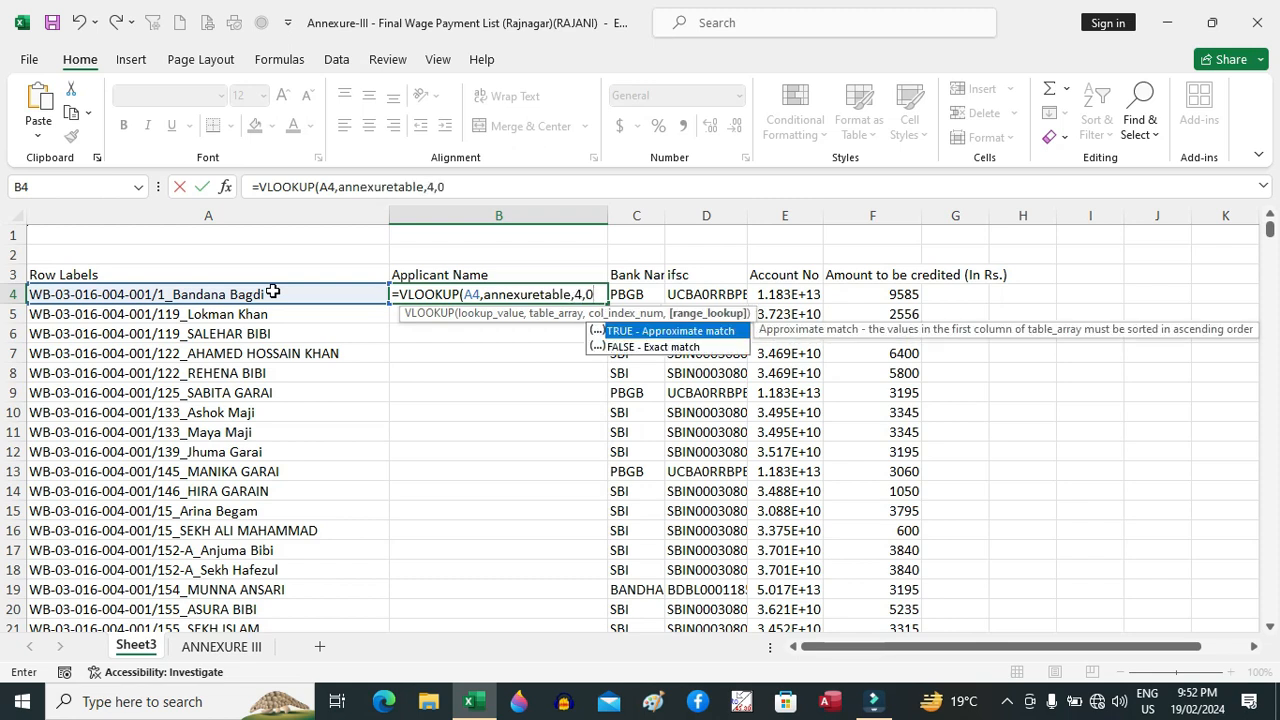
text())
key(Return)
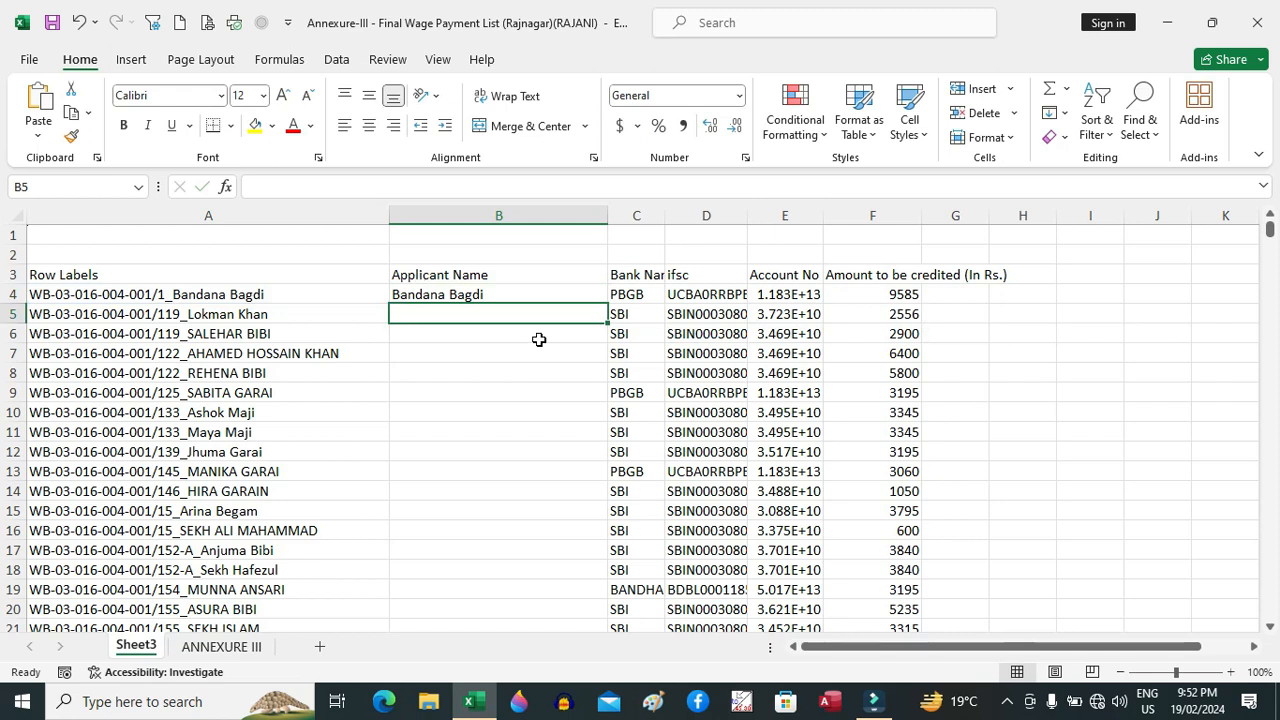
Fill the Applicant Name formula from B4 down the whole list and narrow column B
click(565, 295)
double_click(607, 304)
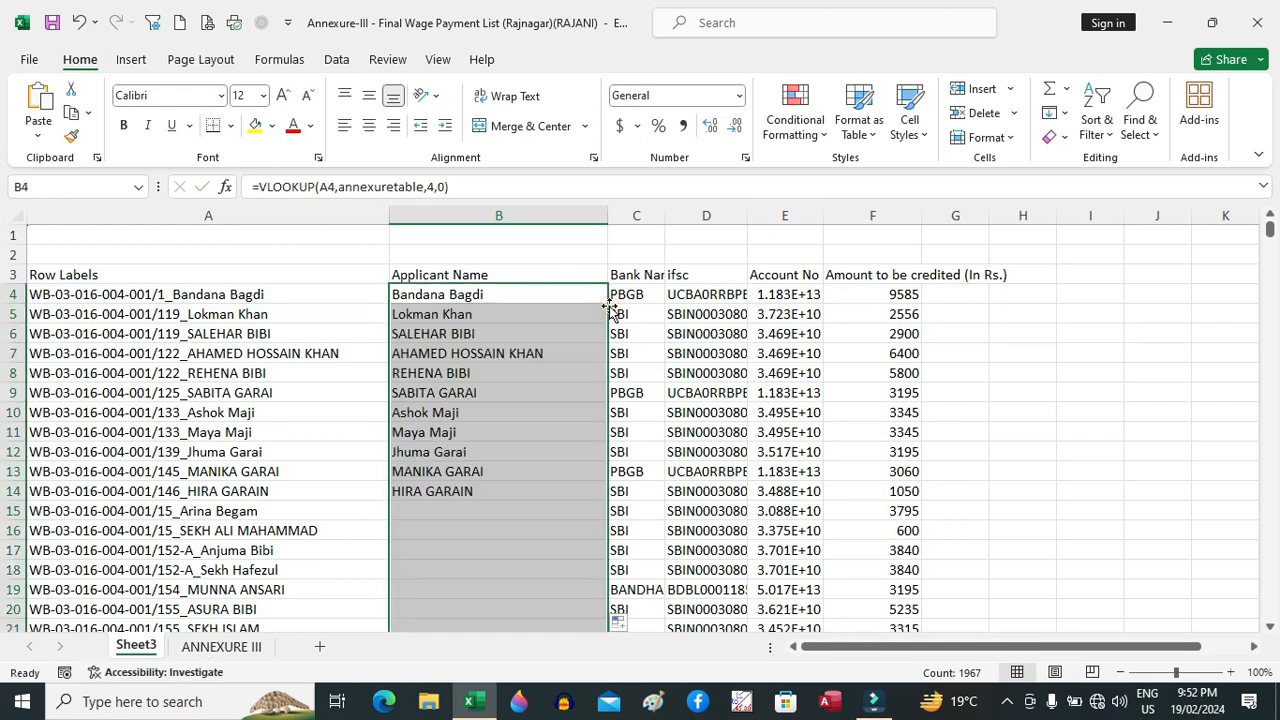
drag(607, 217, 505, 225)
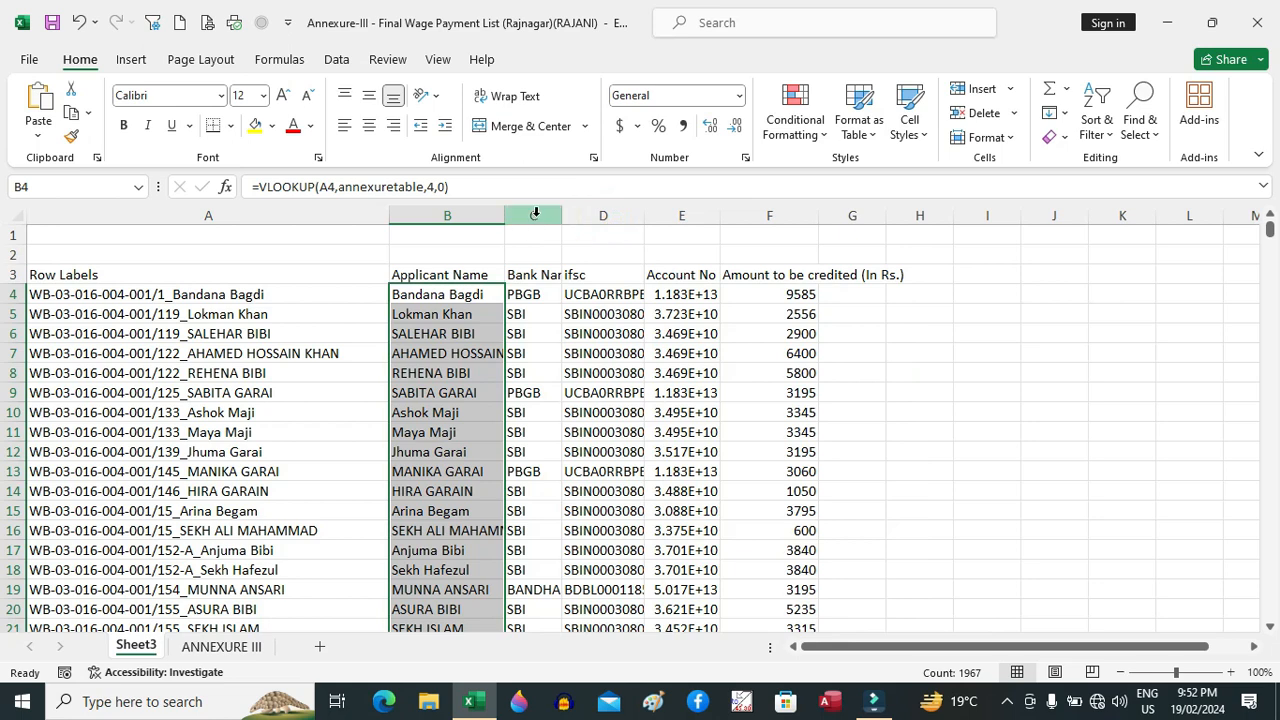
Insert an empty column between the Applicant Name and Bank Name columns
click(533, 216)
right_click(535, 218)
click(585, 400)
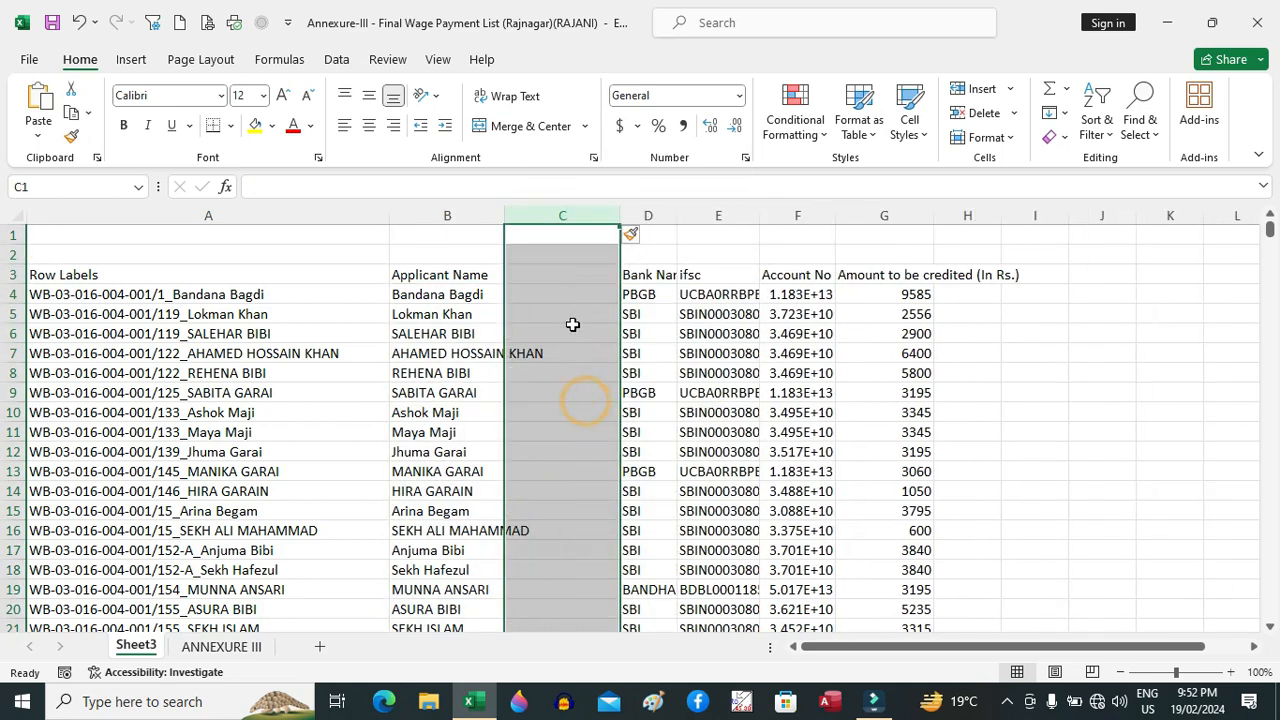
Copy the header Name of Primary Account Holder (Name as per Bank) from I1 of ANNEXURE III into C3 of Sheet3 and wrap its text
click(218, 647)
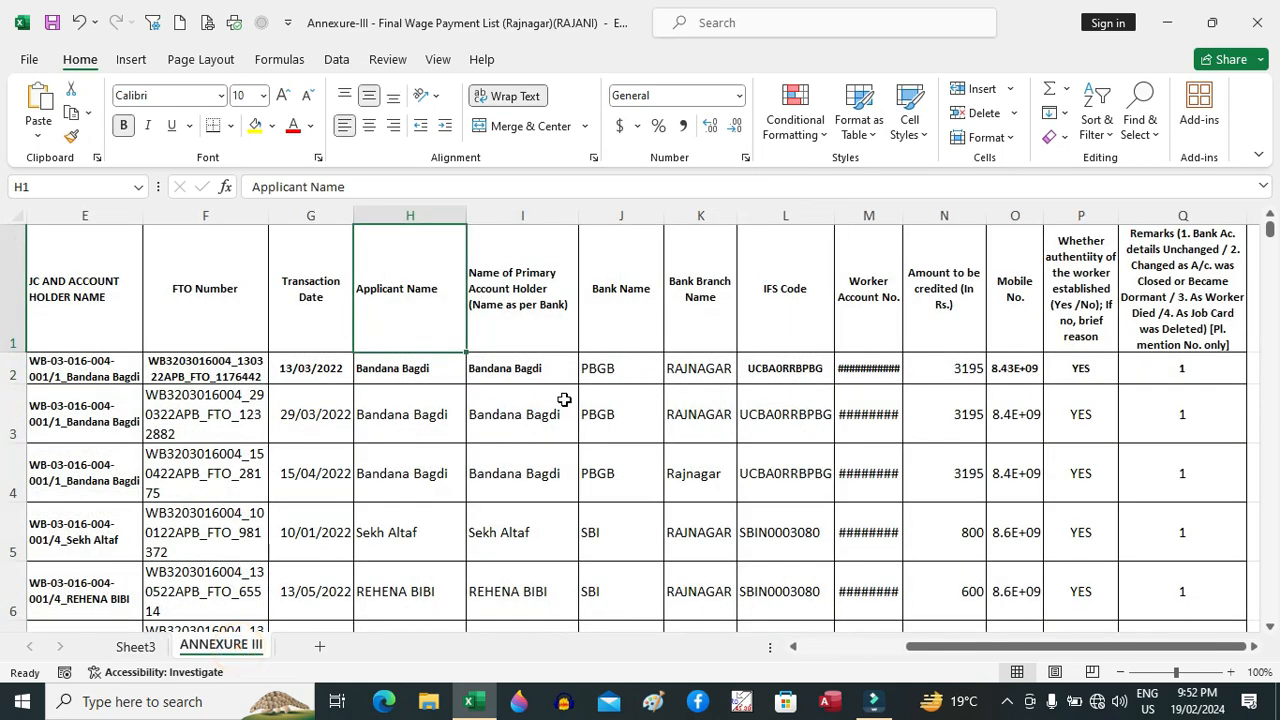
click(500, 294)
drag(616, 188, 26, 187)
key(ctrl+c)
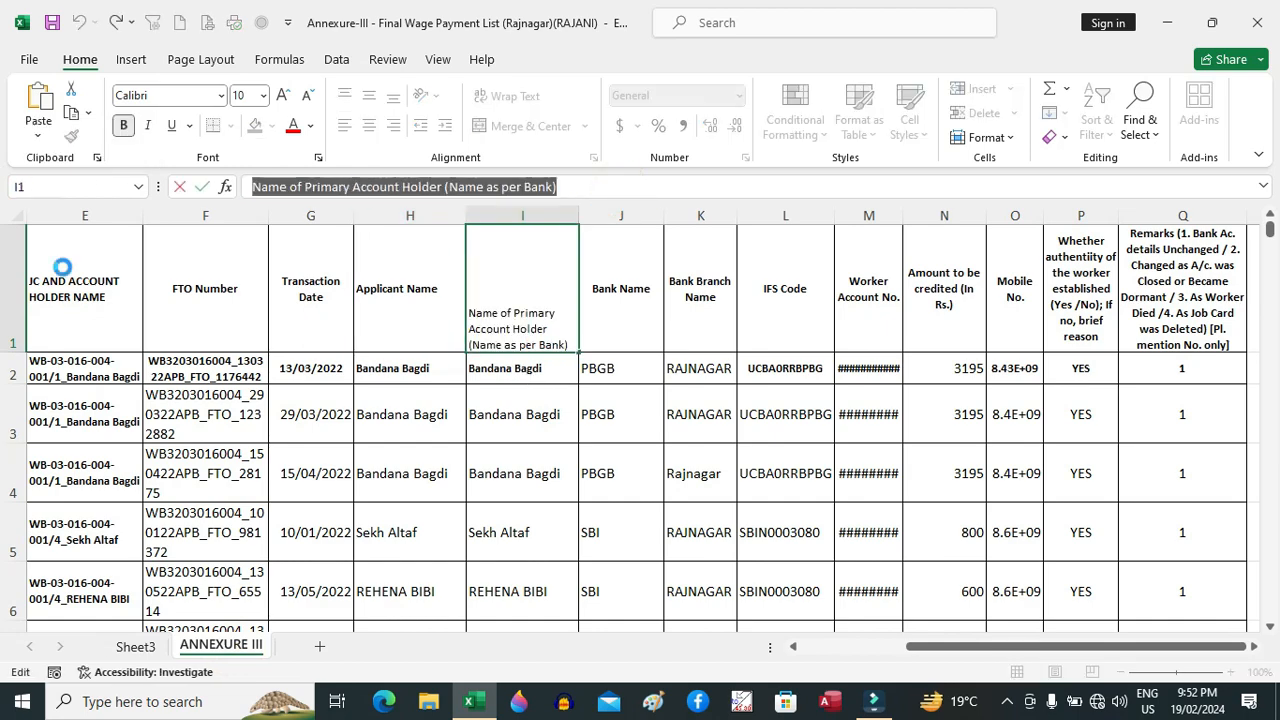
click(150, 650)
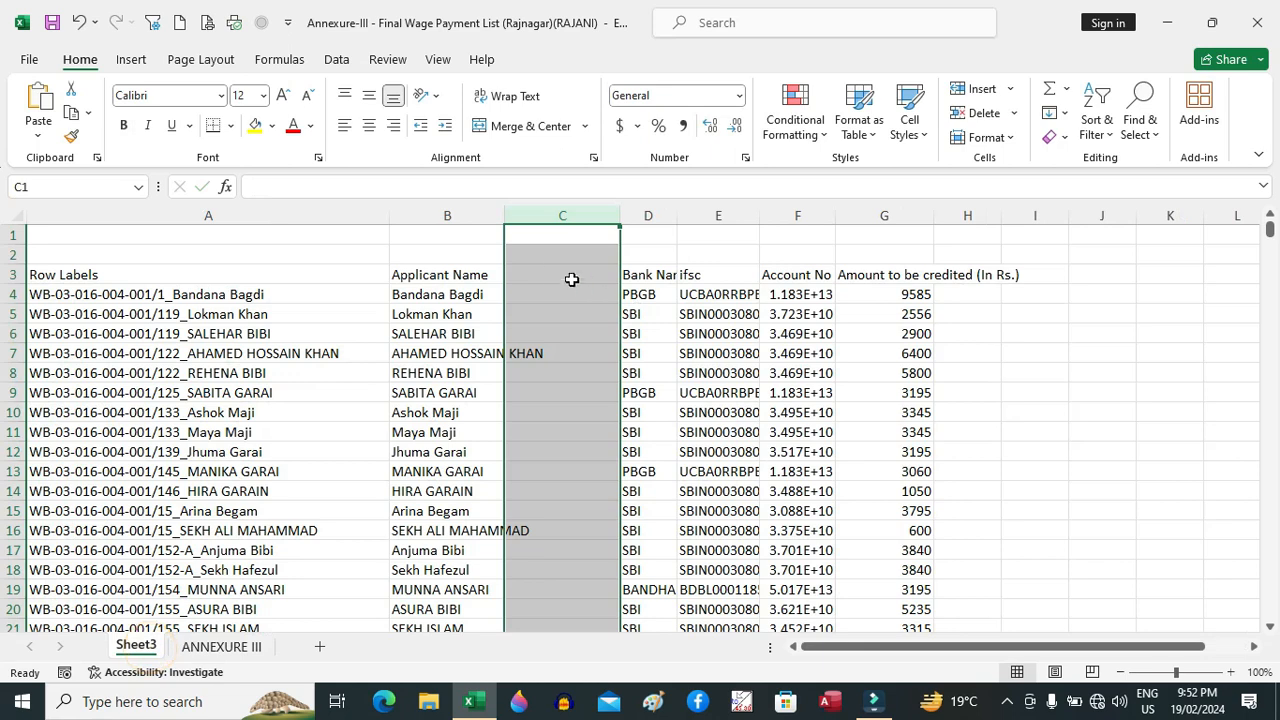
click(531, 272)
double_click(531, 272)
key(ctrl+v)
click(556, 287)
click(560, 272)
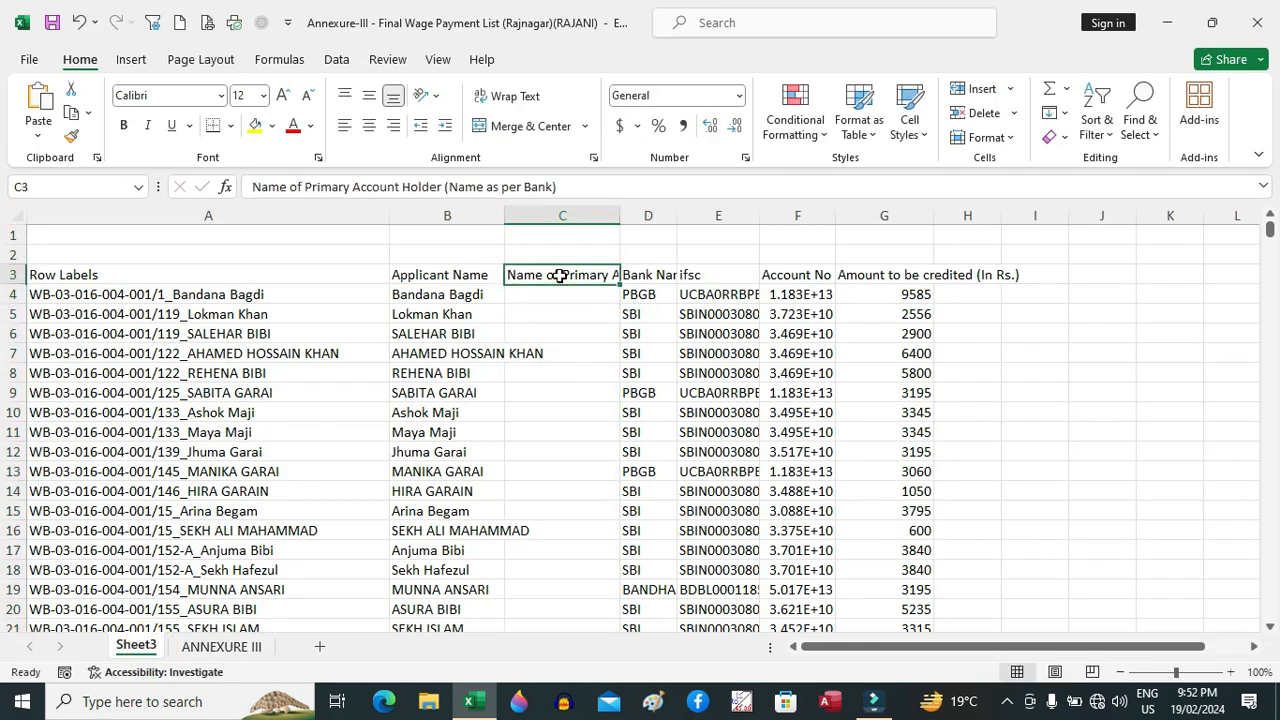
click(505, 95)
Enter =VLOOKUP(A4,annexuretable,5,0) in C4 to look up the primary account holder's name and fill the formula down the whole list
click(539, 351)
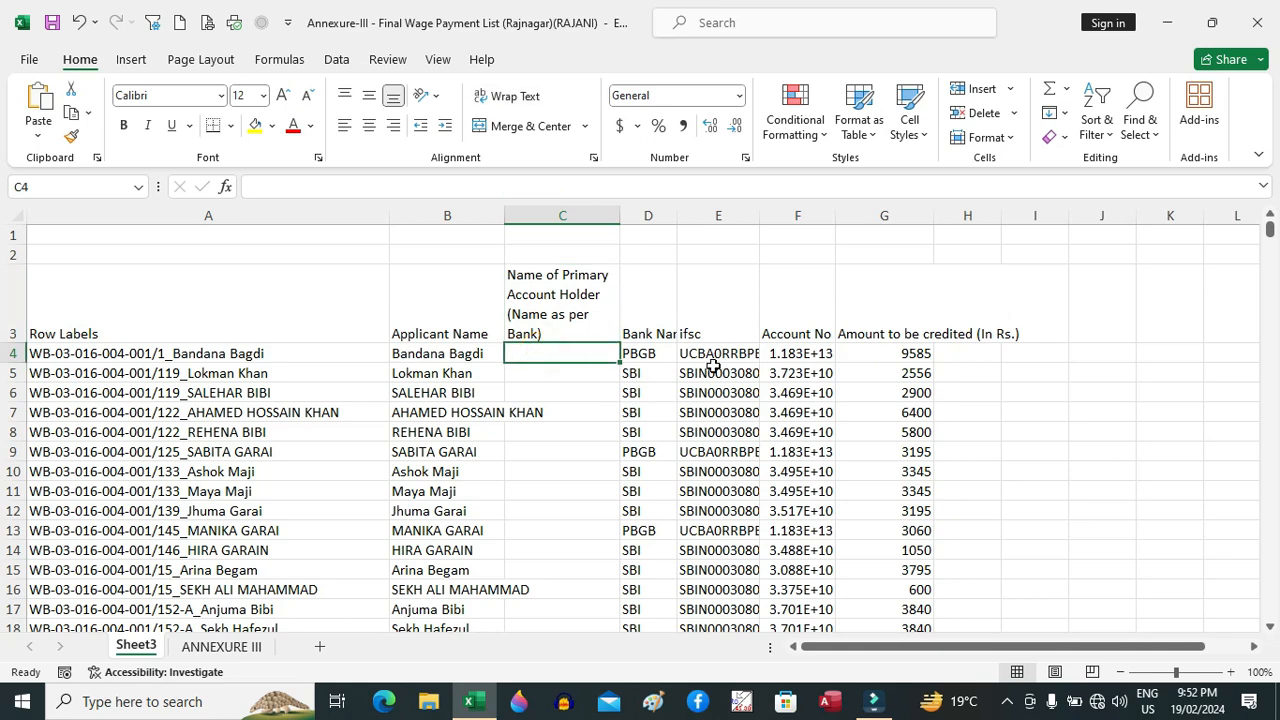
text(=vl)
key(Tab)
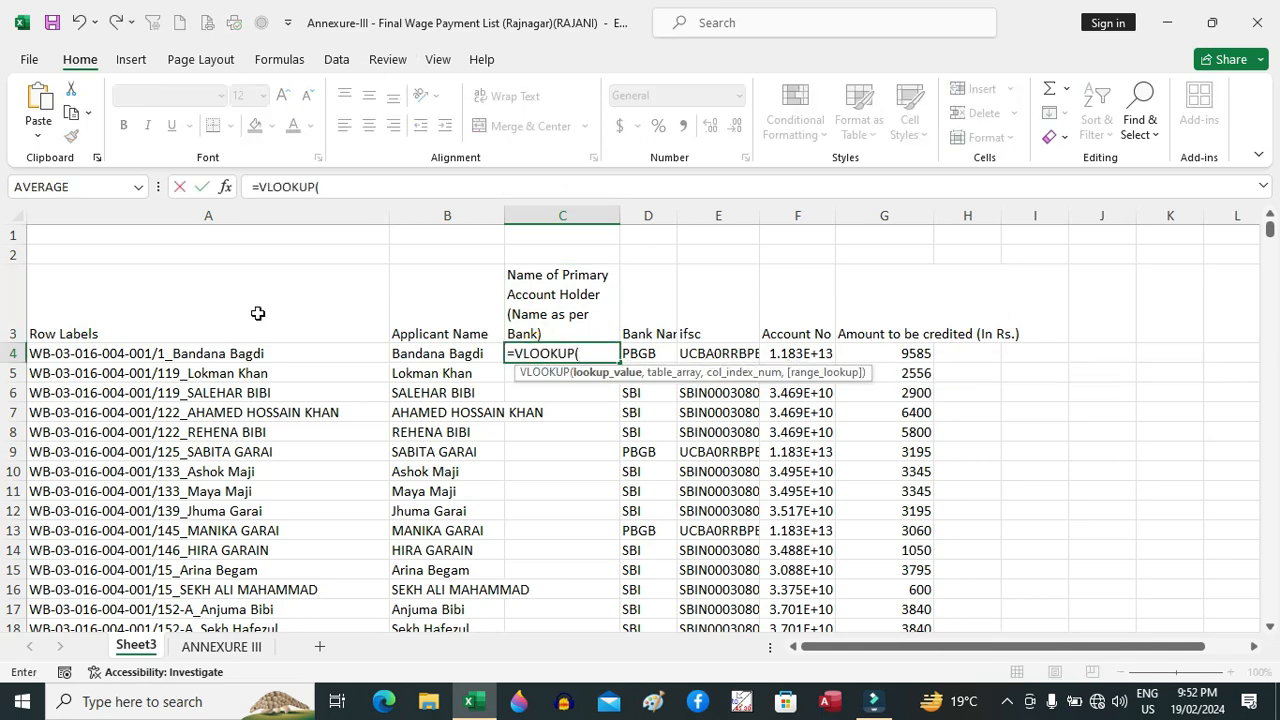
click(246, 353)
text(,)
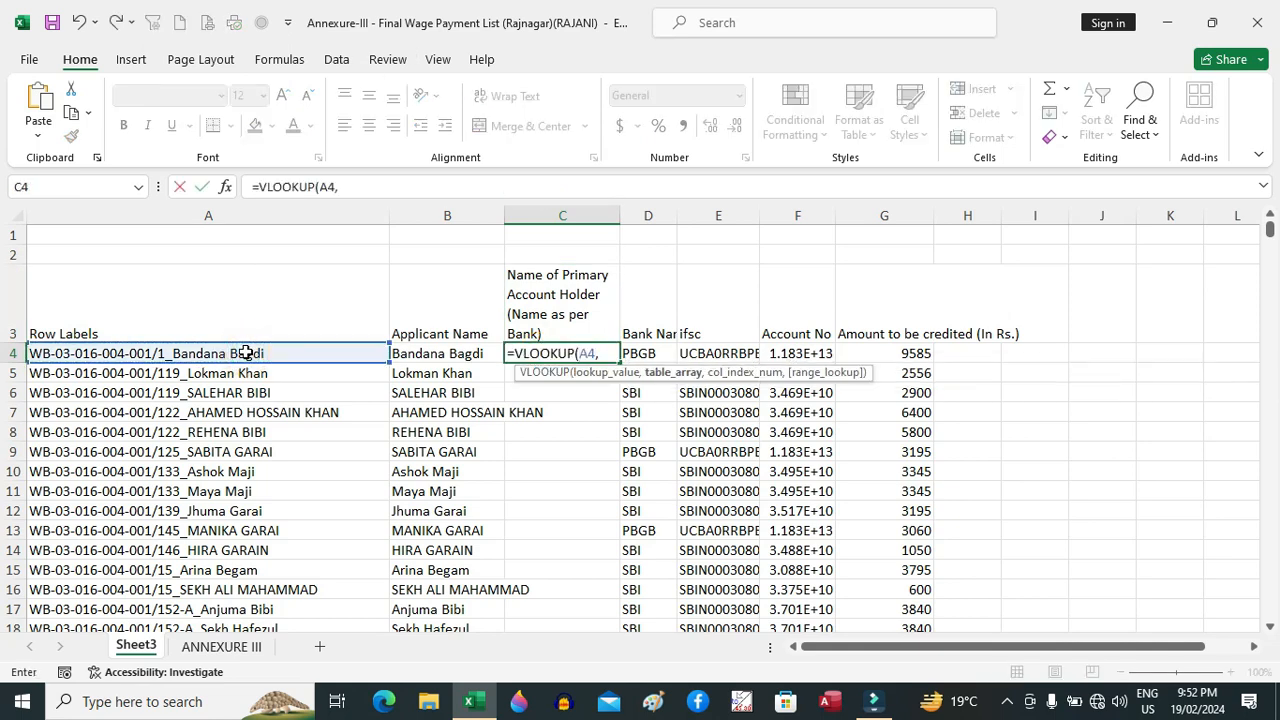
text(ann)
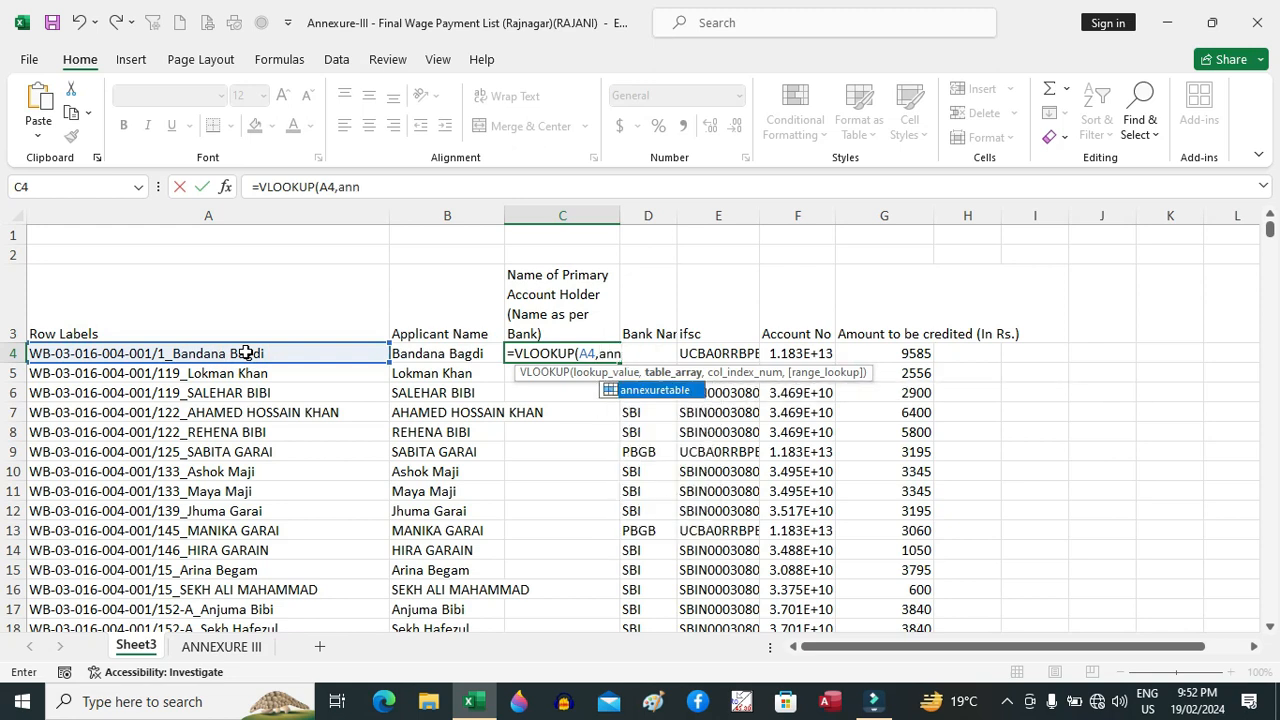
key(Tab)
text(,5,0))
key(Return)
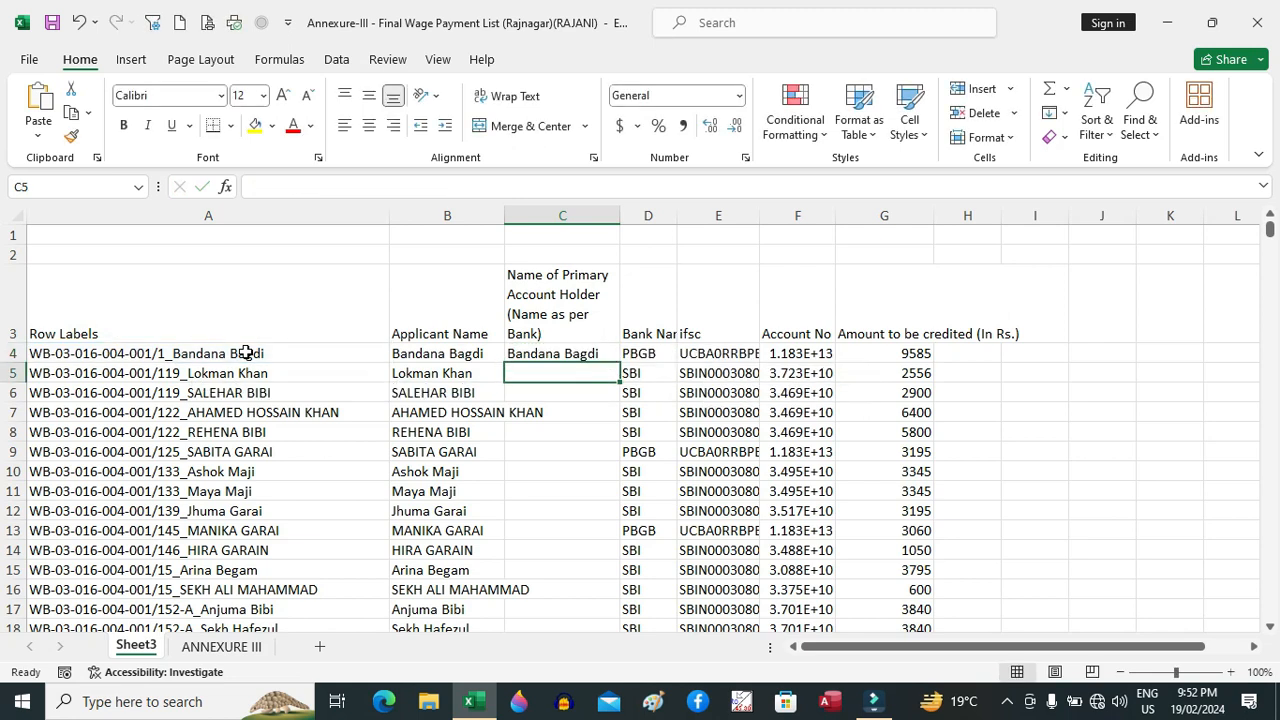
click(600, 355)
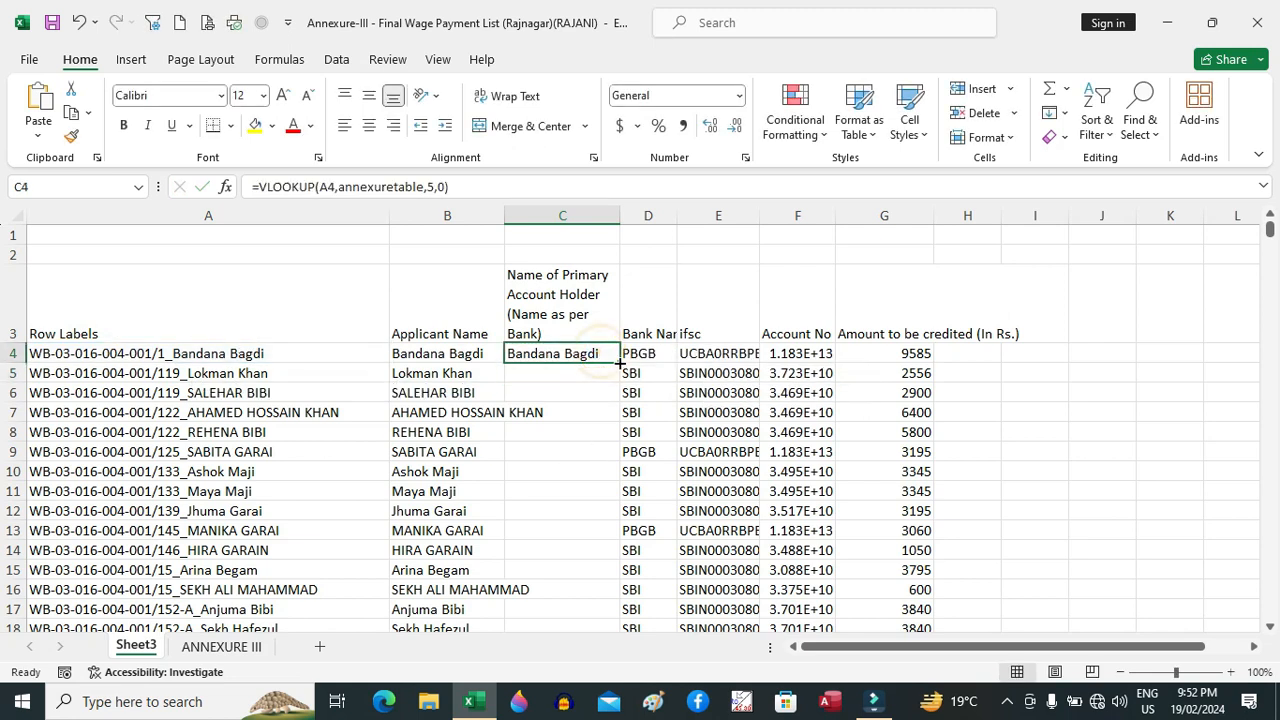
double_click(619, 363)
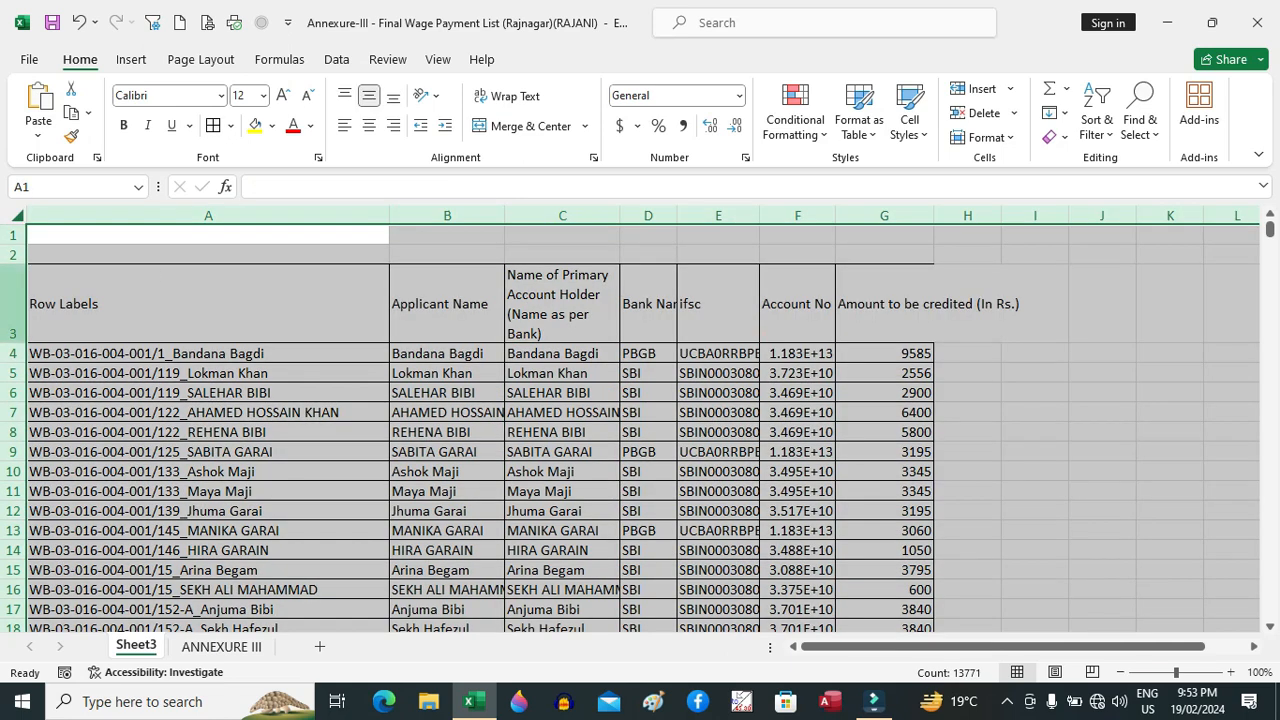
Centre the header texts of row 3 horizontally and wrap them within their columns
click(13, 304)
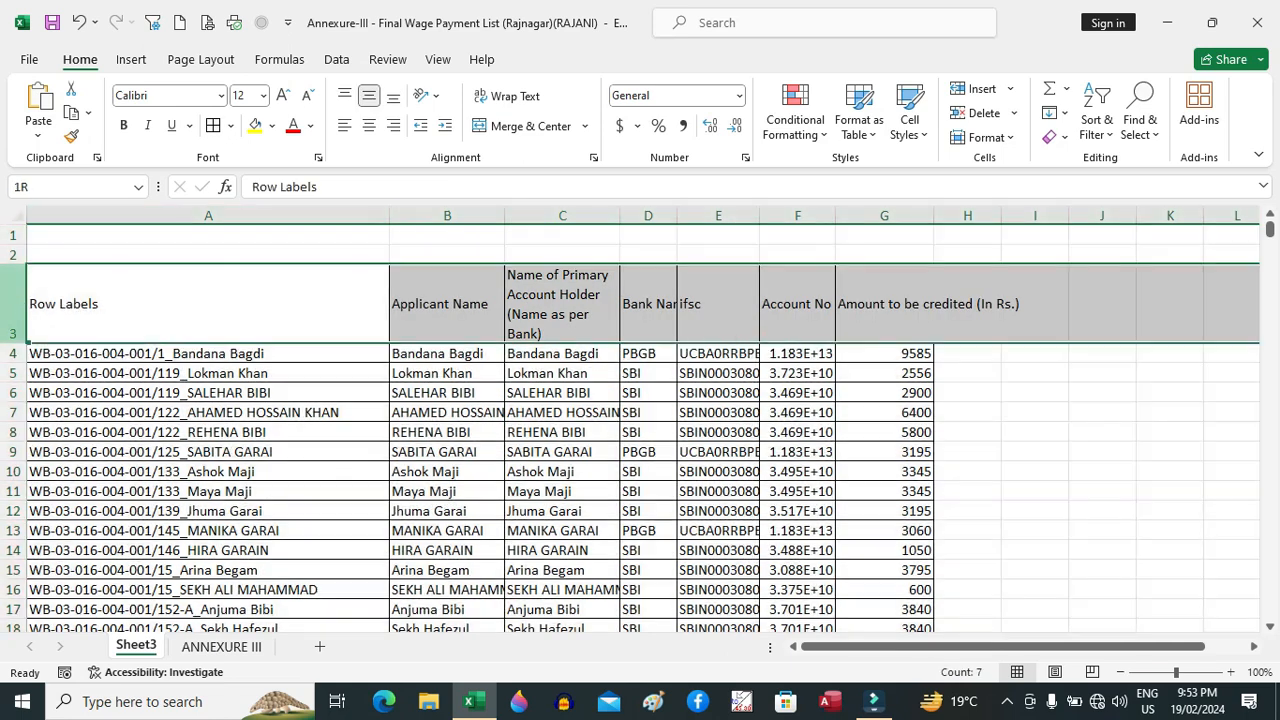
click(372, 127)
click(510, 96)
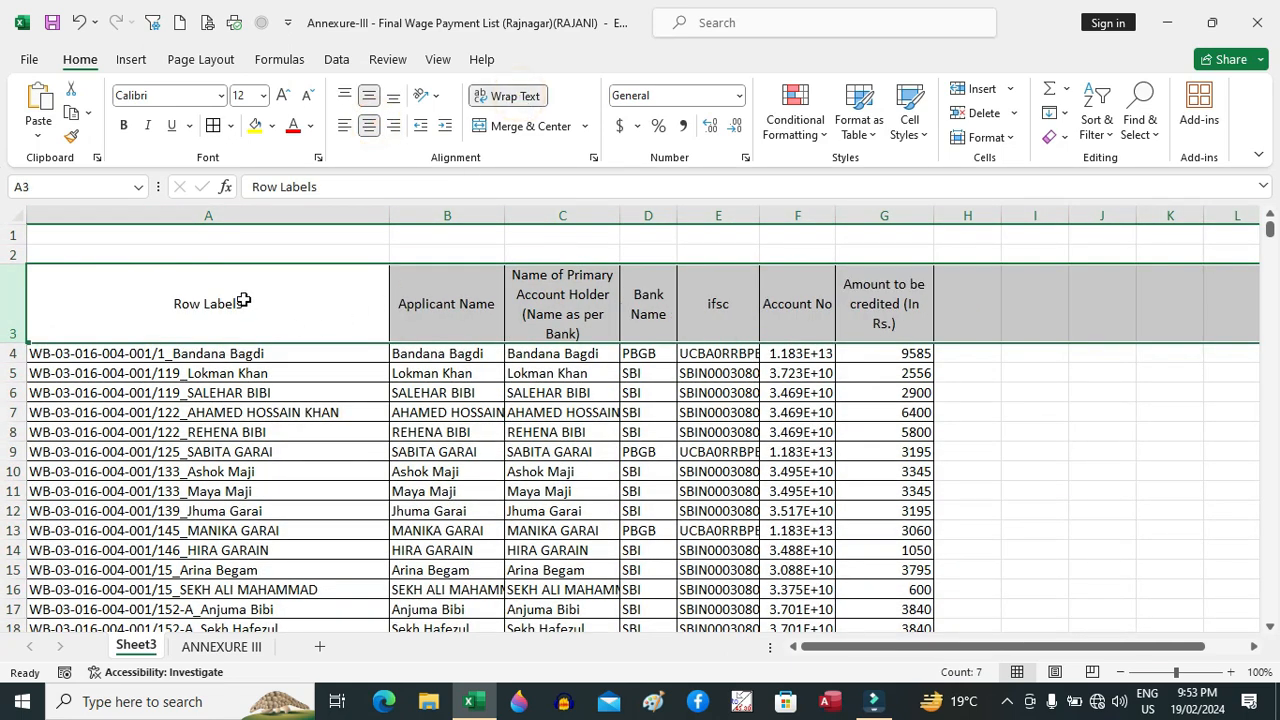
click(246, 302)
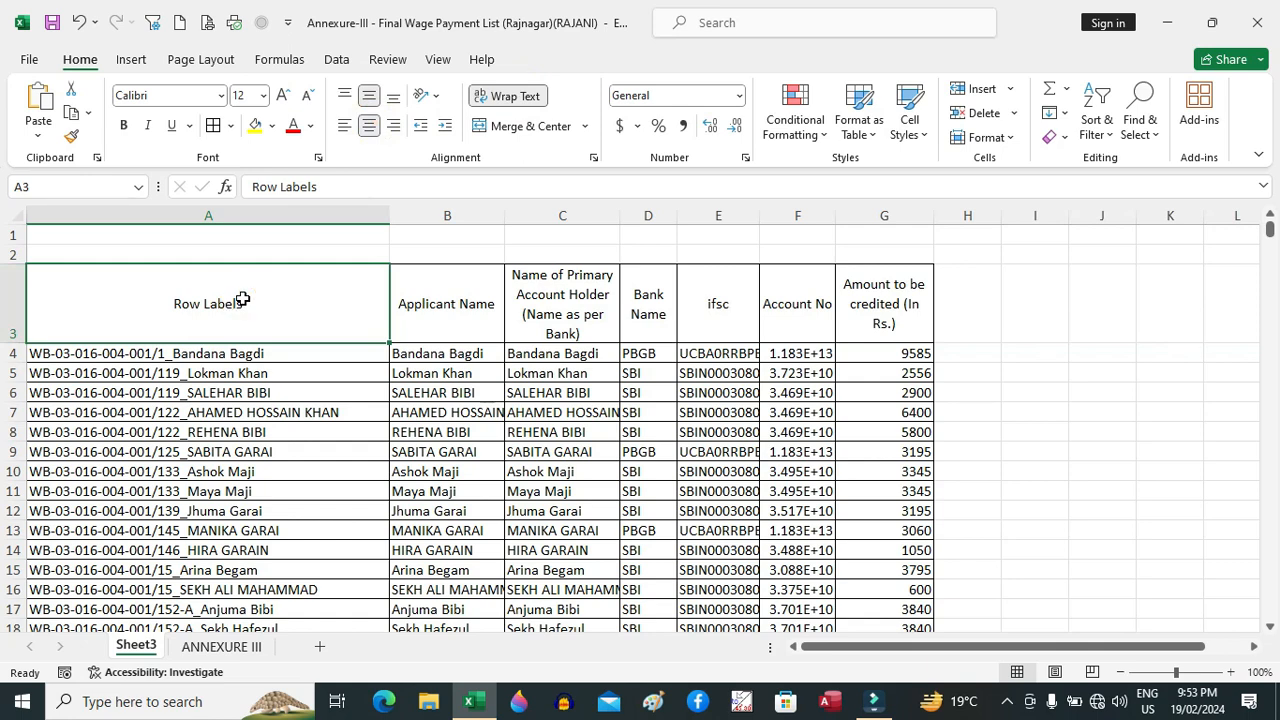